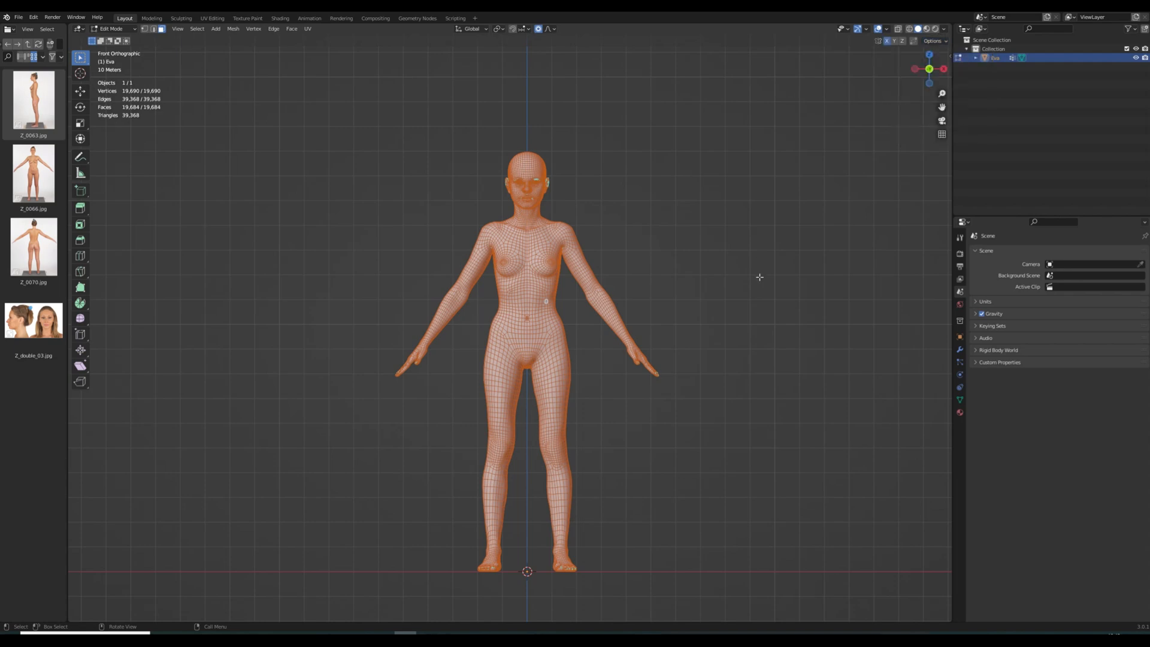
# Clear the sharp marks from all edges of the body mesh and deselect everything
pyautogui.scroll(6, 668, 316)
pyautogui.hotkey('ctrl', 'e')
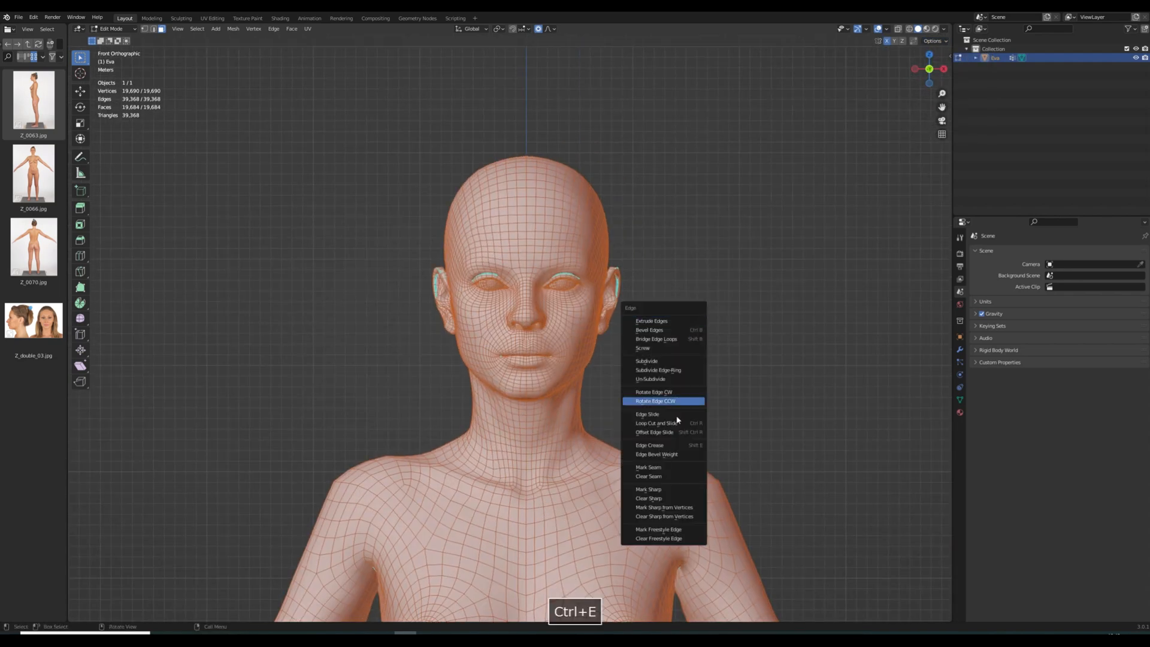
pyautogui.click(666, 500)
pyautogui.click(709, 360)
pyautogui.scroll(-3, 719, 342)
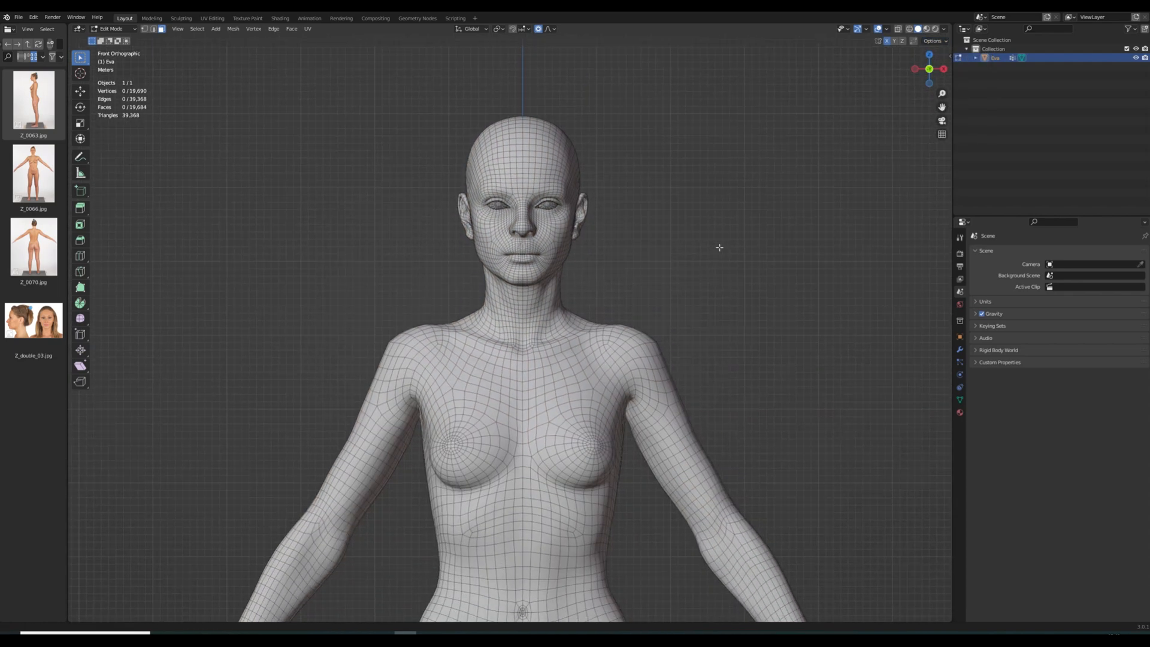
# Switch the body to Object Mode and apply its object transforms
pyautogui.press('n')
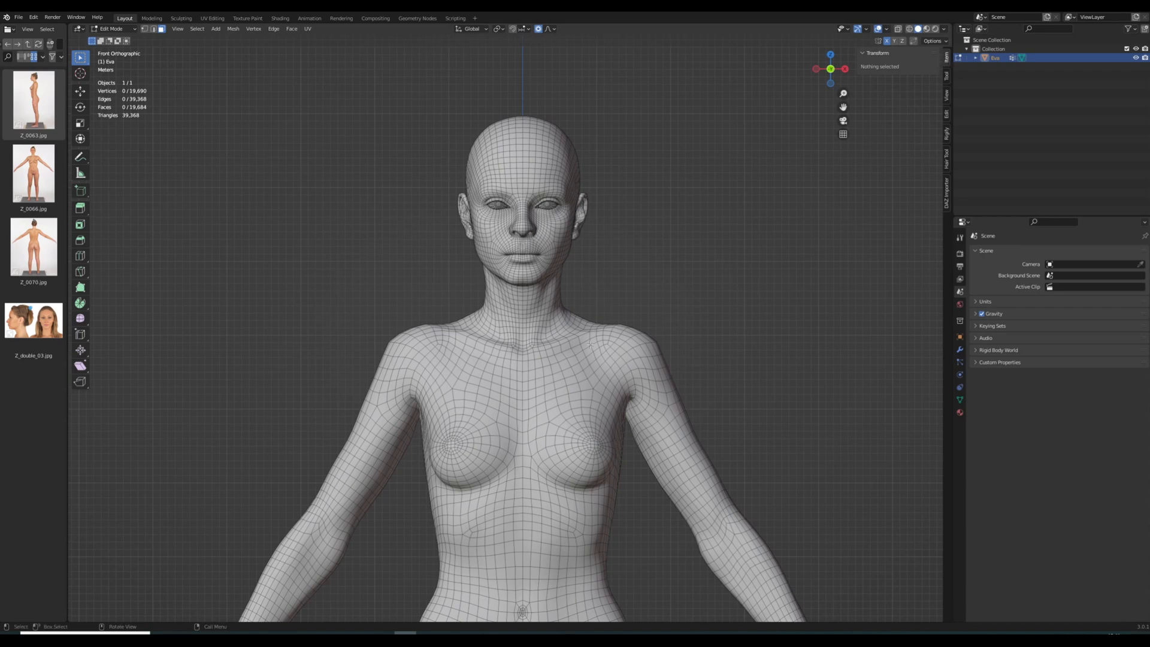
pyautogui.press('Tab')
pyautogui.hotkey('ctrl', 'a')
pyautogui.click(756, 239)
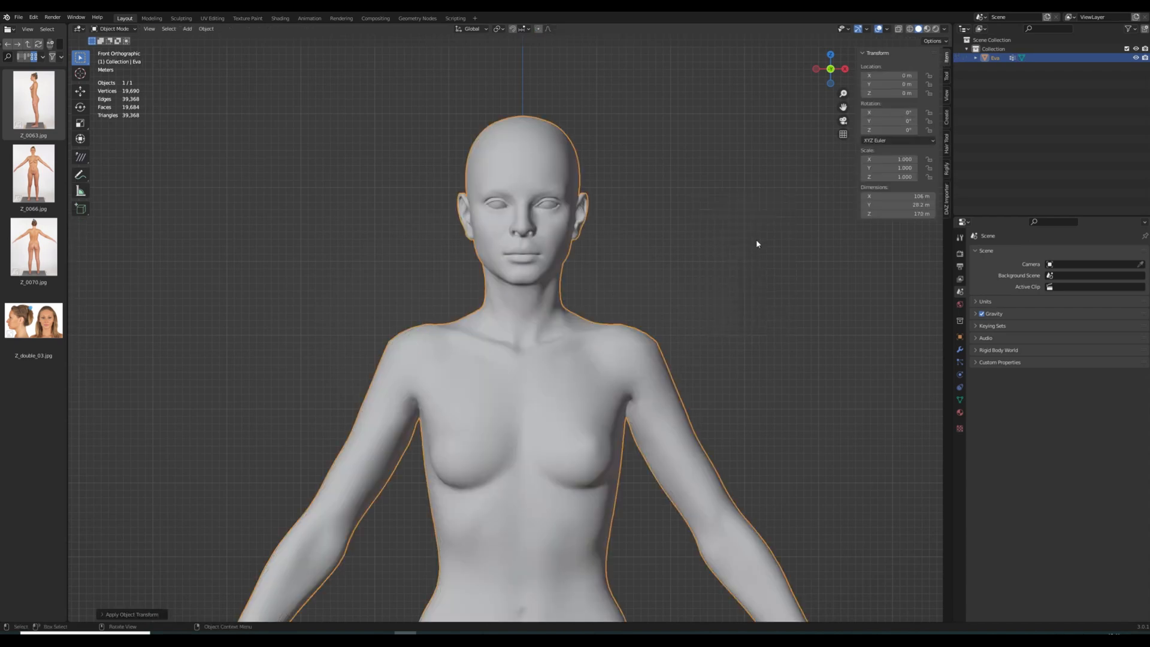
pyautogui.press('n')
pyautogui.scroll(-4, 756, 239)
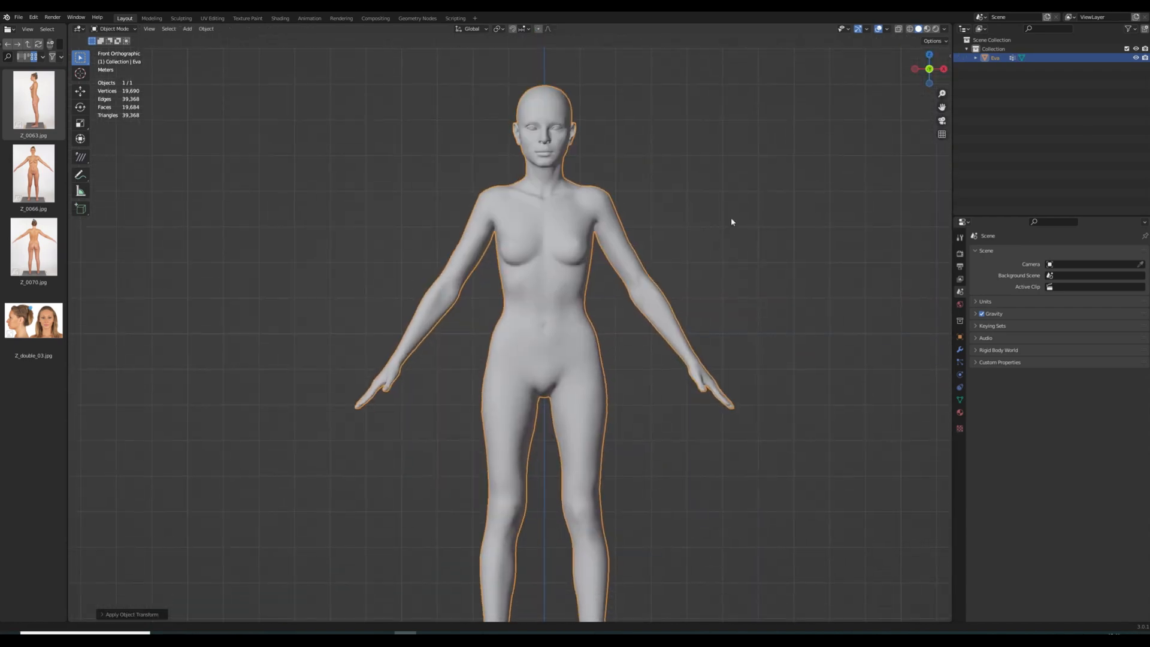
# Add Z_double_03.jpg as a reference image beside the head in front view and scale it up to roughly head size
pyautogui.click(731, 221)
pyautogui.moveTo(51, 329); pyautogui.dragTo(352, 126)
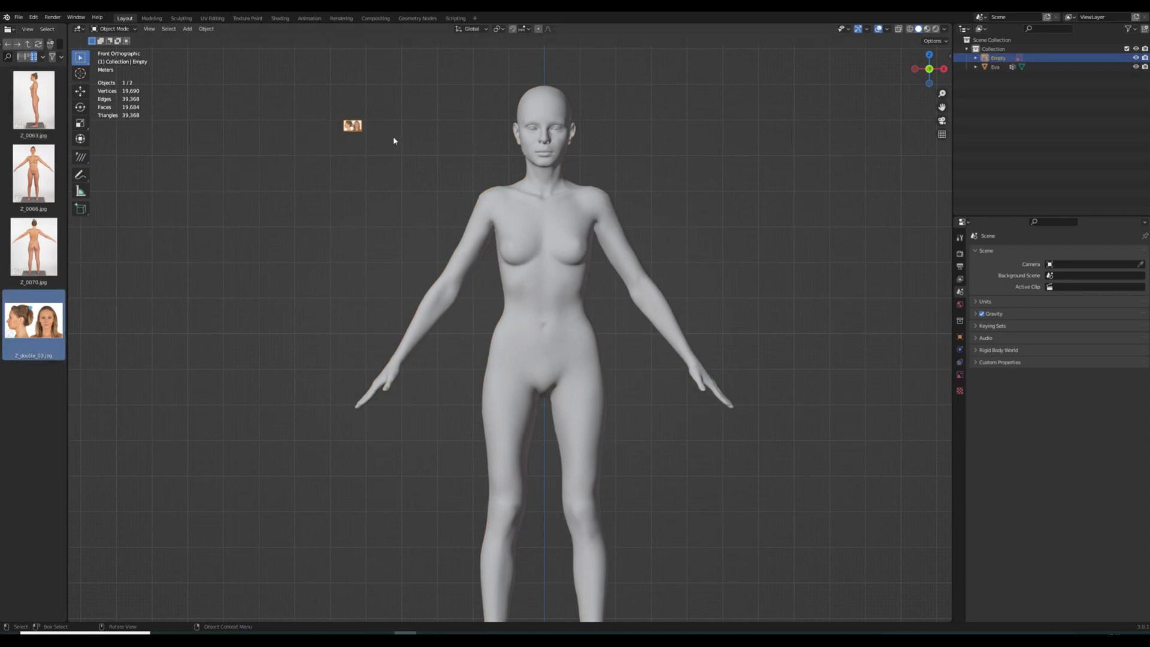
pyautogui.press('s')
pyautogui.click(776, 284)
pyautogui.keyDown('shift'); pyautogui.moveTo(751, 235); pyautogui.dragTo(748, 404, button='middle'); pyautogui.keyUp('shift')
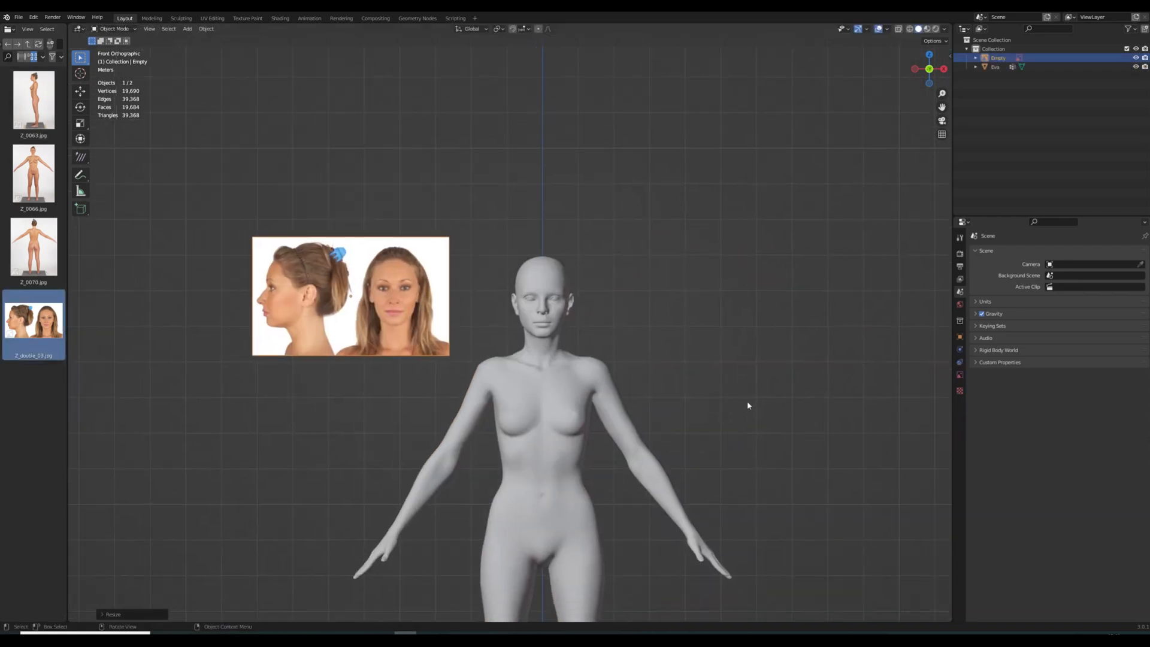
pyautogui.scroll(3, 749, 404)
# Move the reference image so its front-facing portrait lies over the model's head, with X-ray turned on
pyautogui.click(79, 90)
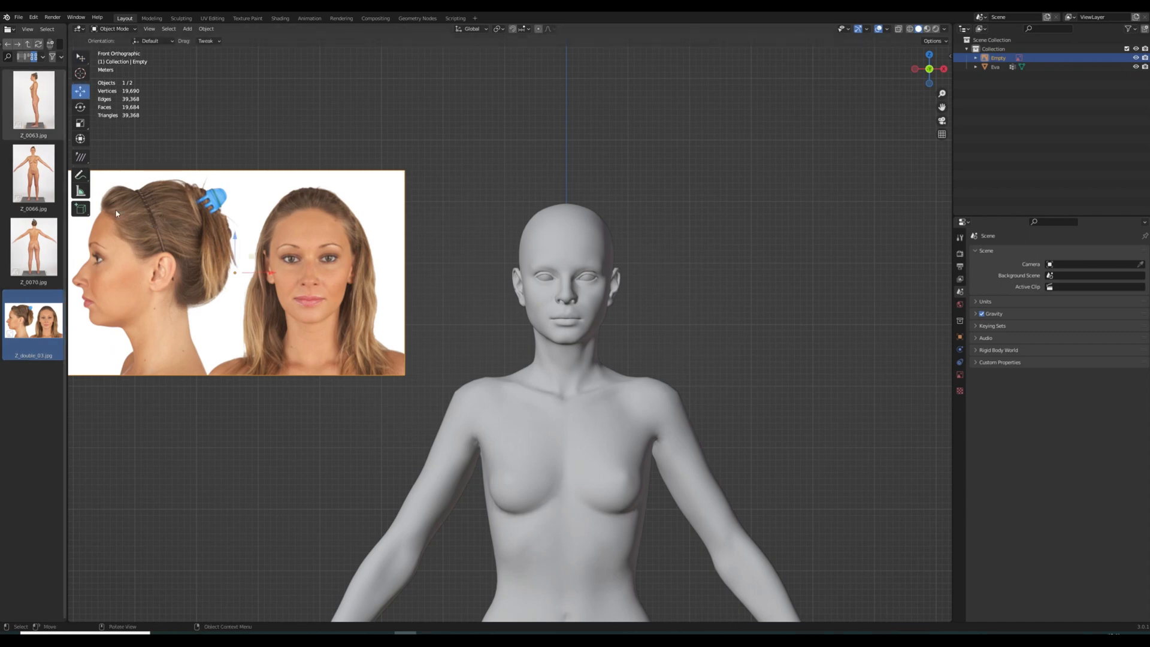
pyautogui.moveTo(278, 293); pyautogui.dragTo(530, 294)
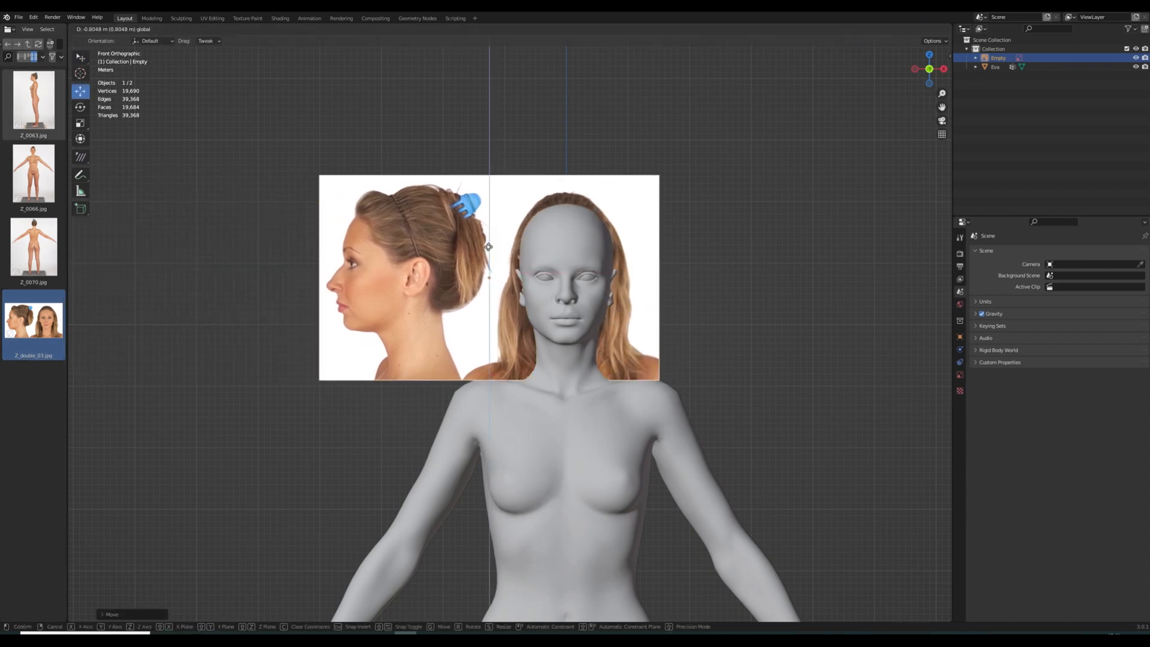
pyautogui.hotkey('alt', 'z')
pyautogui.scroll(3, 785, 300)
pyautogui.keyDown('shift'); pyautogui.moveTo(786, 301); pyautogui.dragTo(719, 339, button='middle'); pyautogui.keyUp('shift')
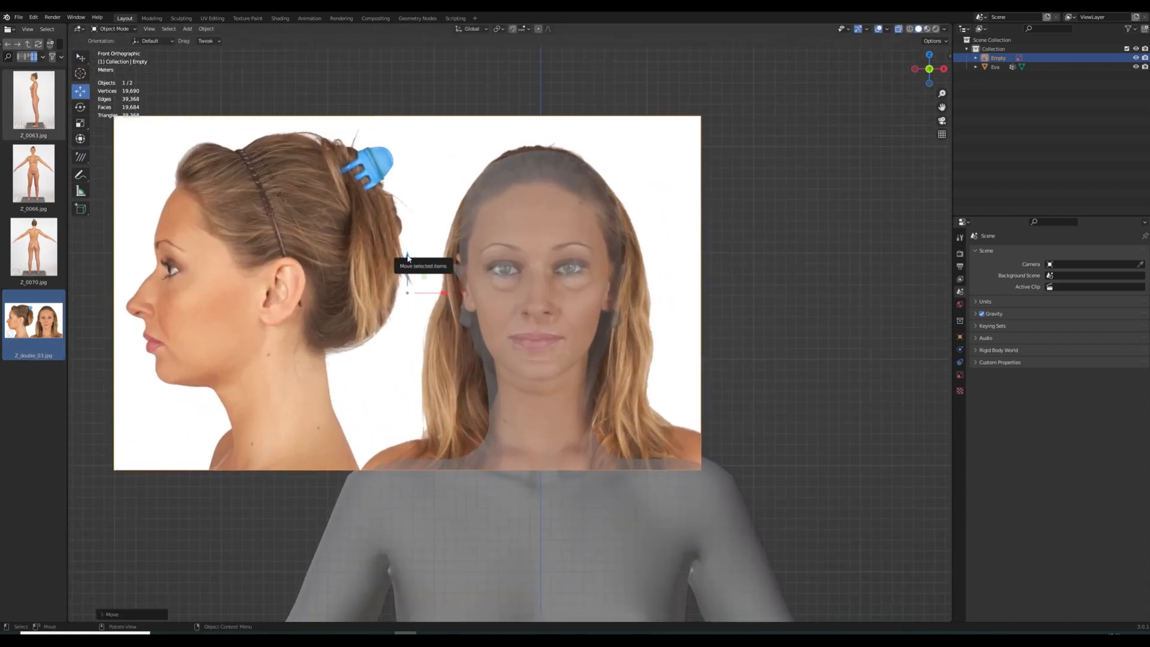
pyautogui.moveTo(407, 258); pyautogui.dragTo(409, 262)
# Enlarge the reference image slightly and shift it along X so the portrait centres on the model's face
pyautogui.press('s')
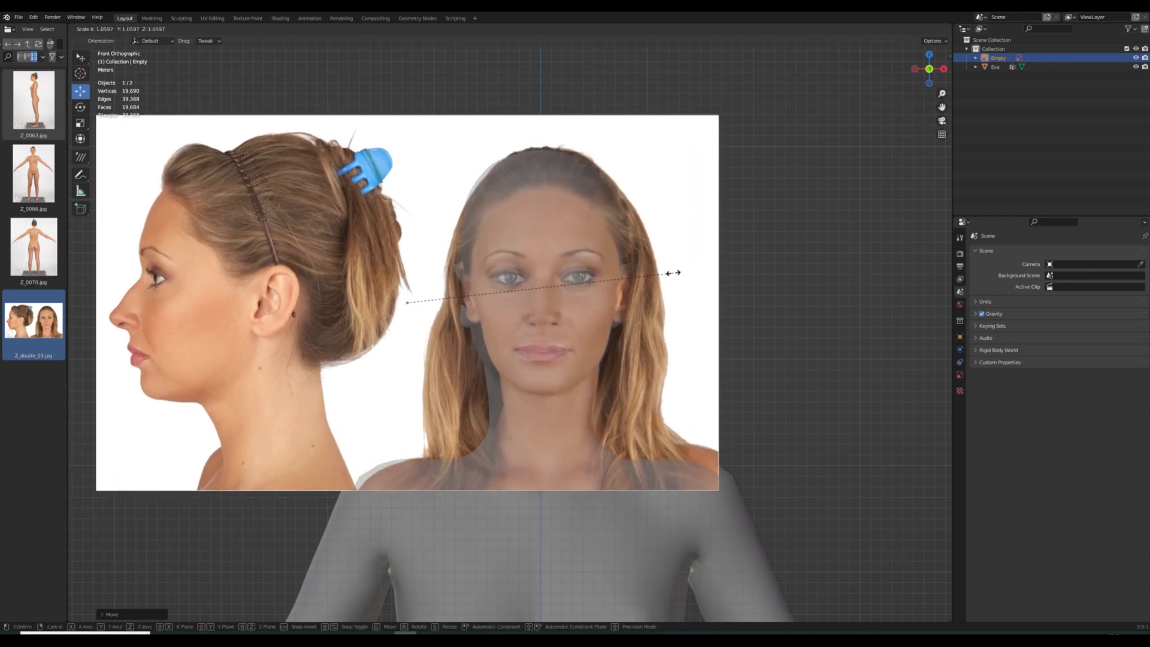
pyautogui.click(673, 273)
pyautogui.press('g')
pyautogui.press('x')
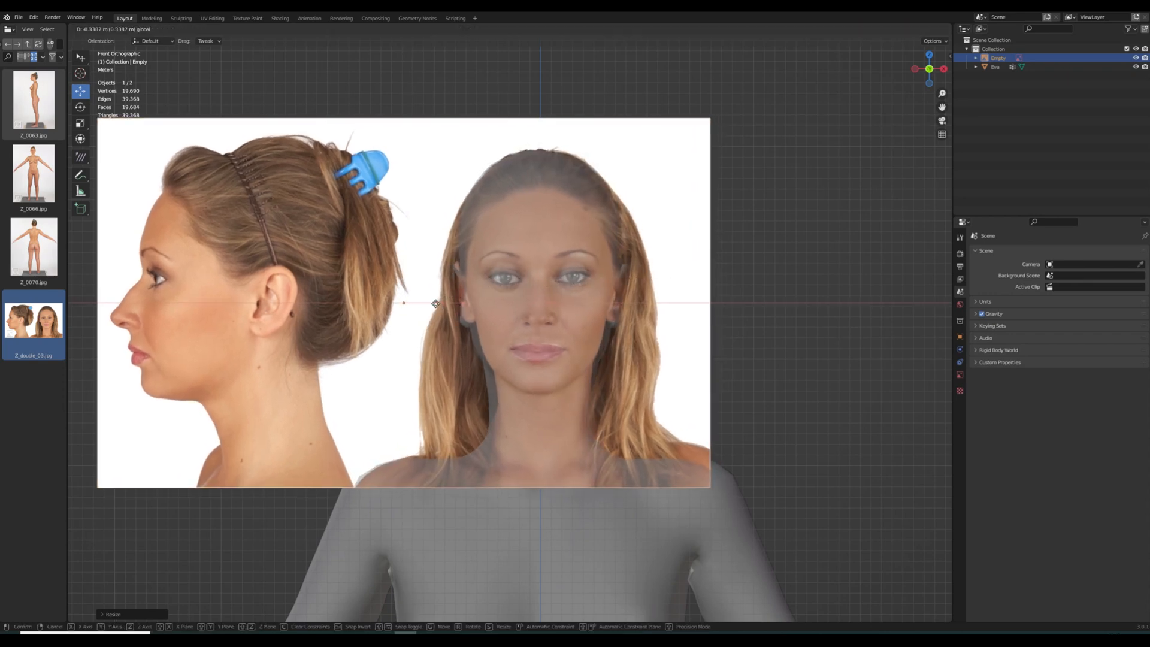
pyautogui.moveTo(435, 304); pyautogui.dragTo(437, 303)
# Enable opacity on the reference image, set it to about 0.306, and compare the overlay with X-ray off and on
pyautogui.click(961, 375)
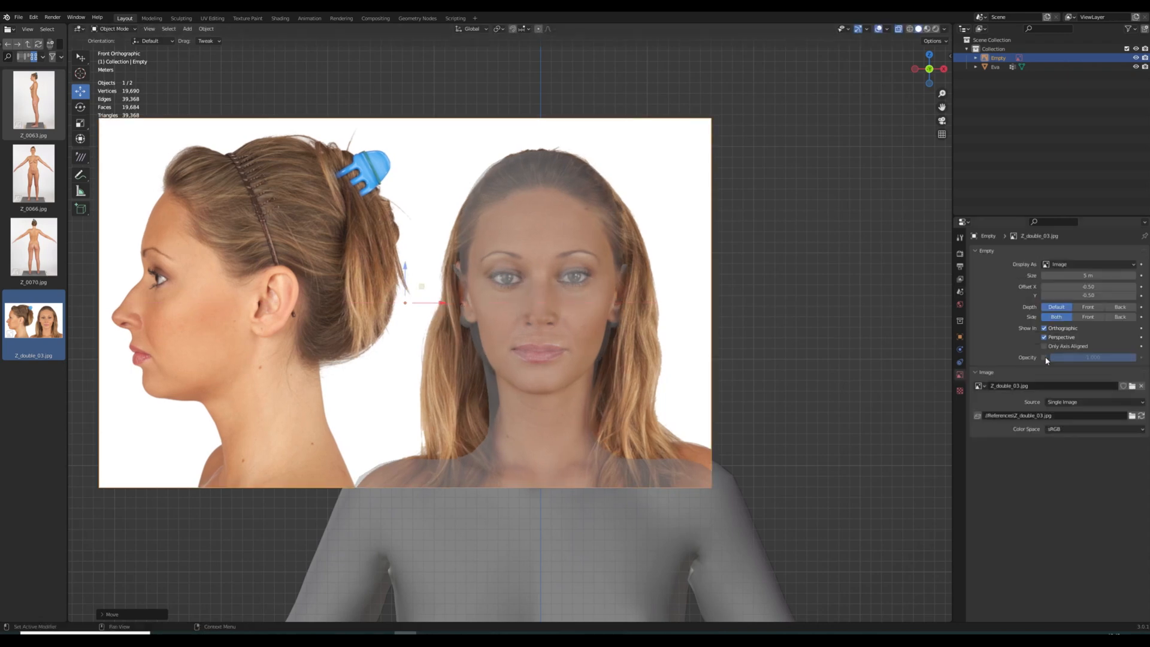
pyautogui.click(1044, 358)
pyautogui.moveTo(1079, 357); pyautogui.dragTo(1061, 357)
pyautogui.scroll(4, 732, 302)
pyautogui.scroll(-3, 736, 304)
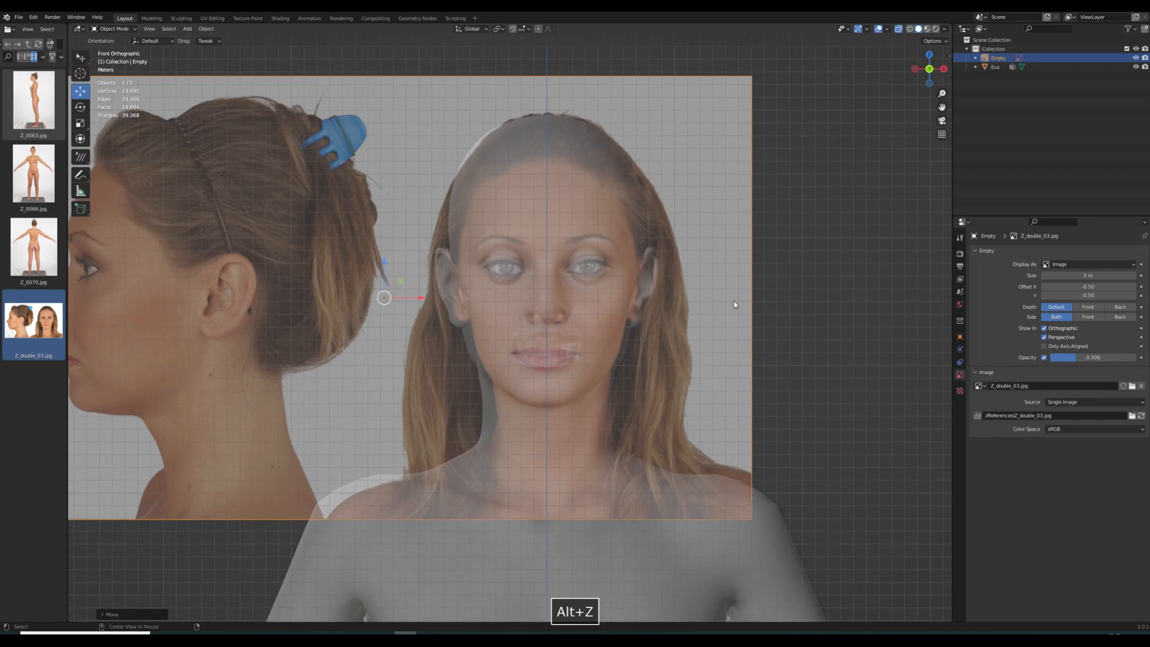
pyautogui.hotkey('alt', 'z')
pyautogui.hotkey('alt', 'z')
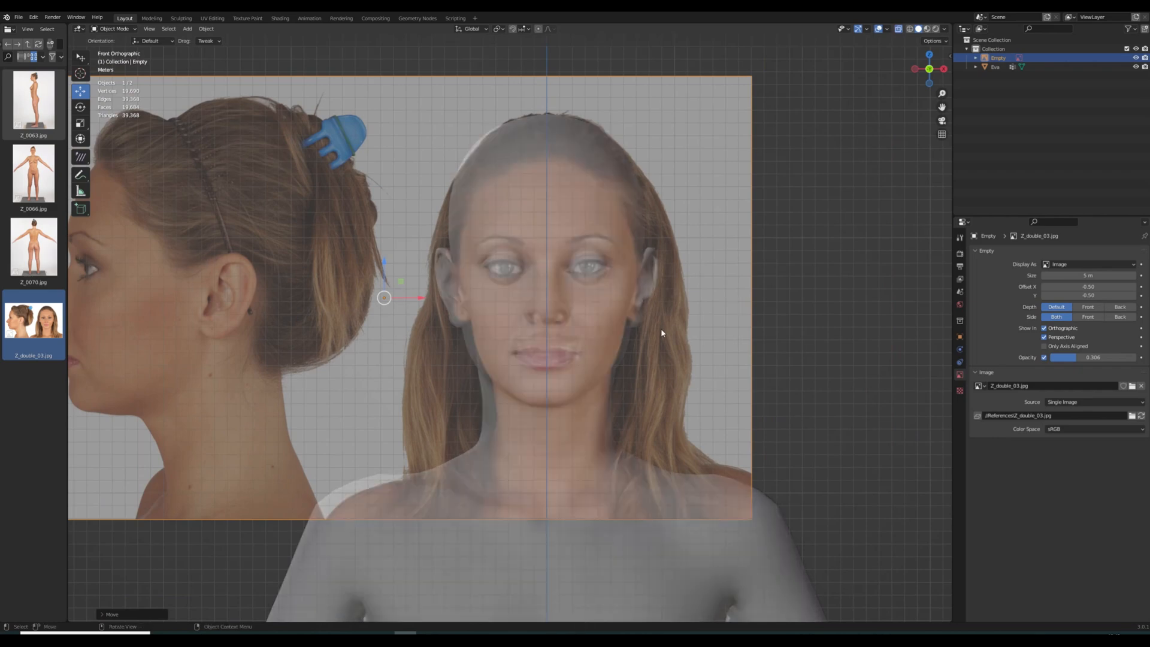
# Scale the reference image to about 12.27 and move it to about X -13.5 m, Z 155.9 m, matching the portrait to the face
pyautogui.press('s')
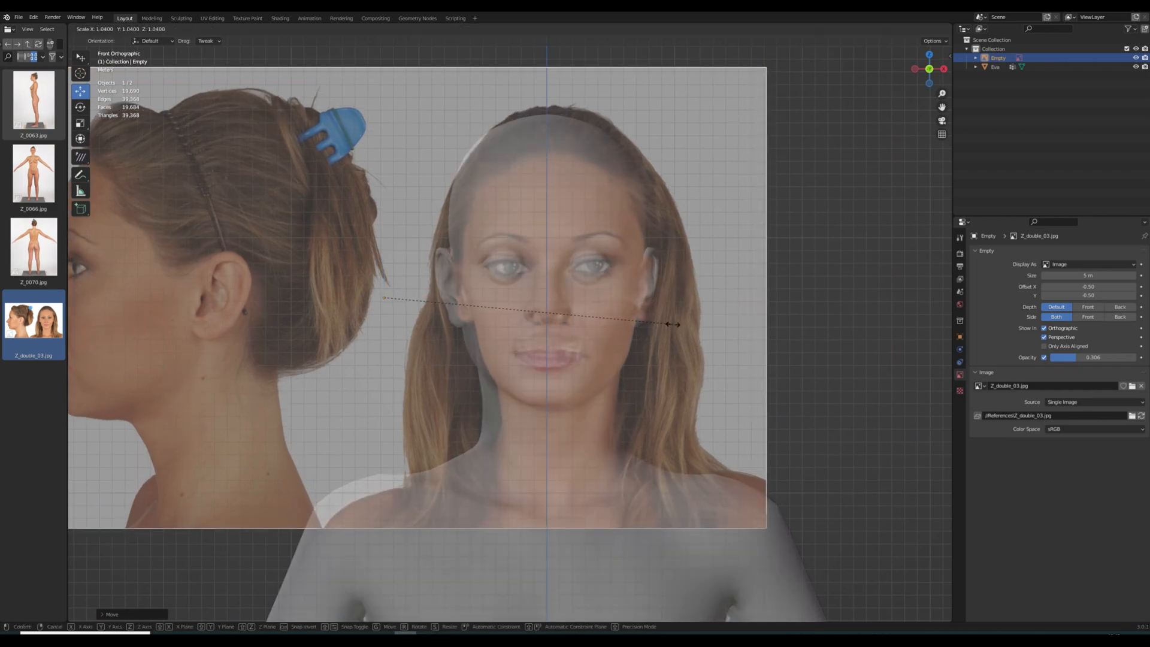
pyautogui.click(681, 419)
pyautogui.press('g')
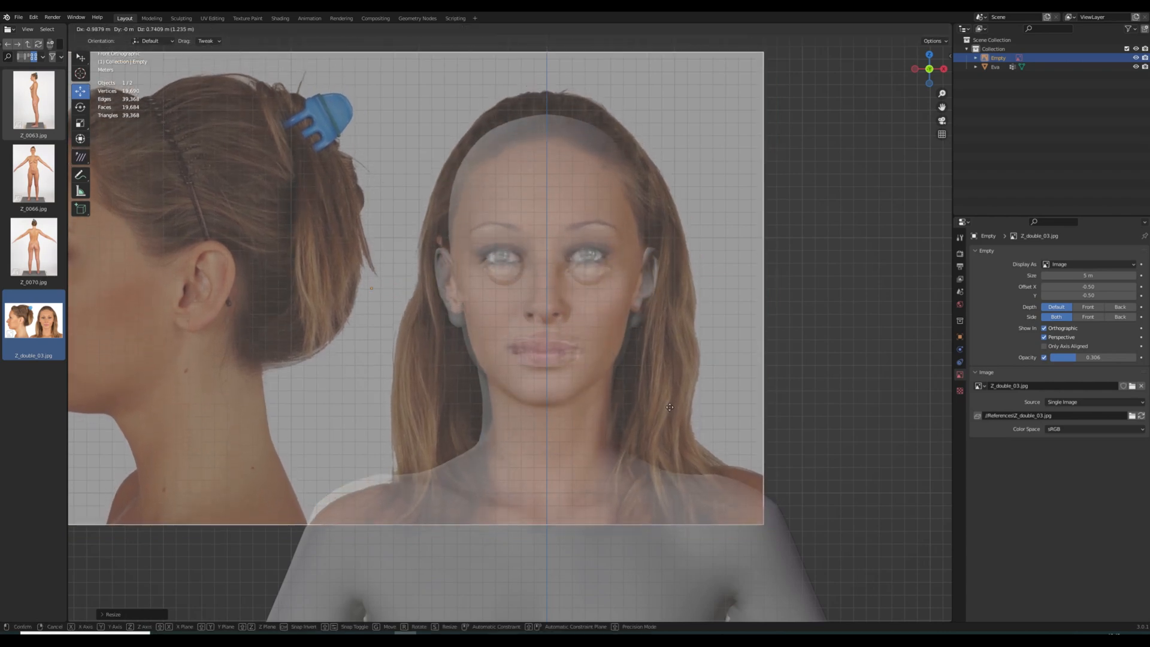
pyautogui.click(673, 409)
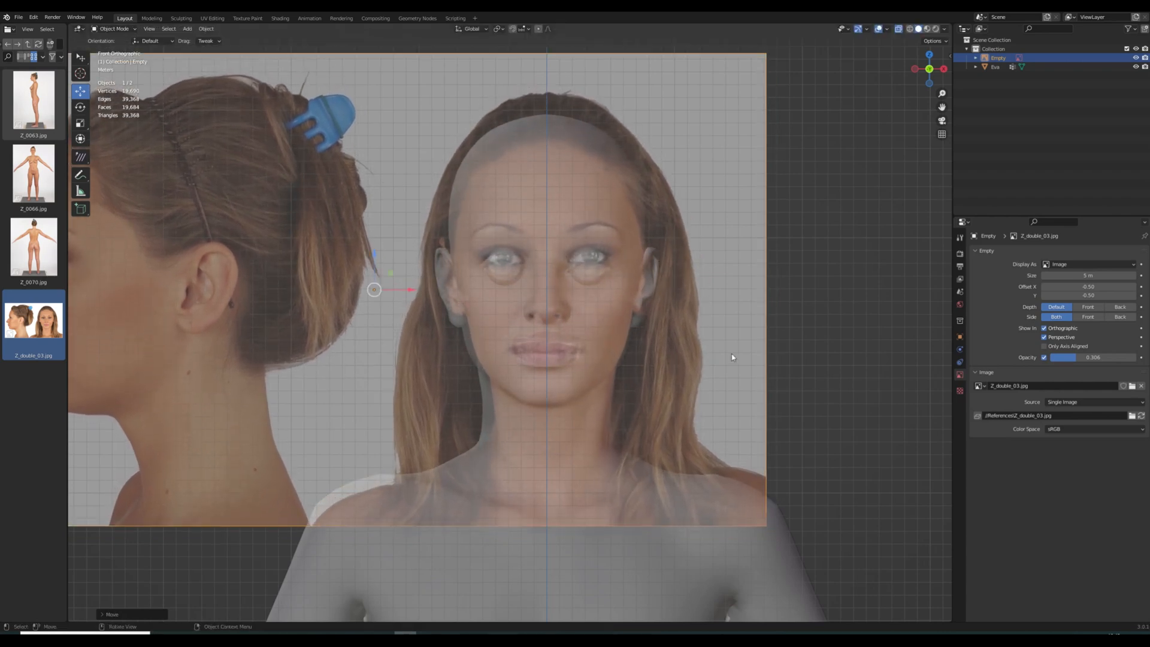
# Rename the reference image Front and move it along Y to about 10.6 m, behind the head
pyautogui.scroll(-2, 731, 360)
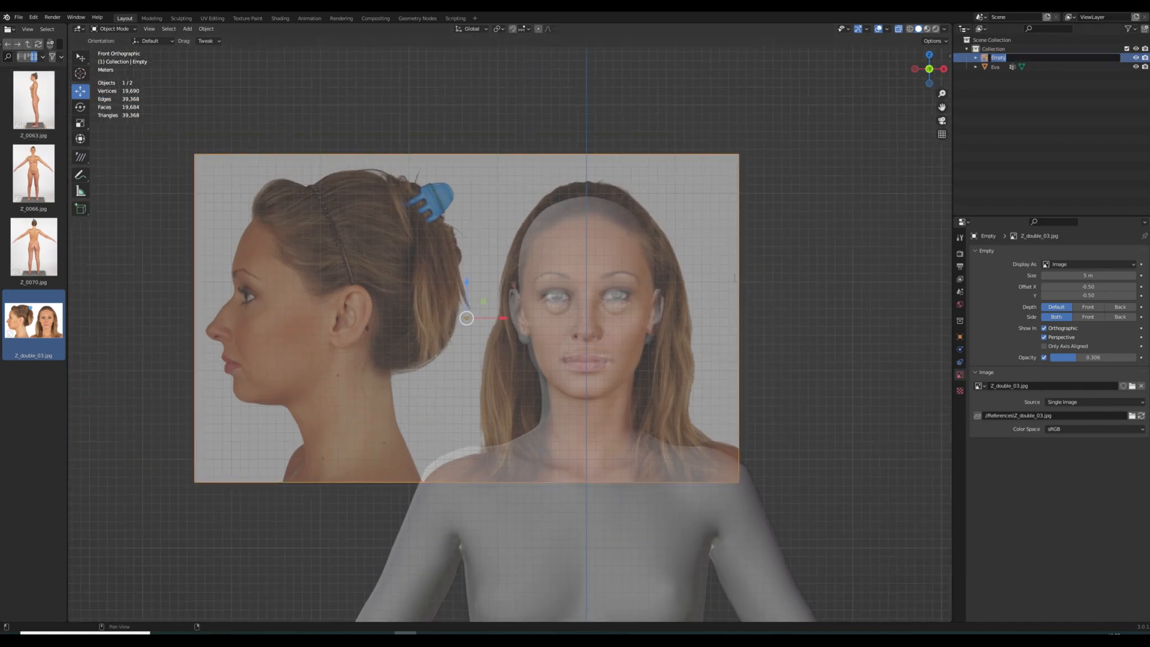
pyautogui.press('Return')
pyautogui.press('KP_3')
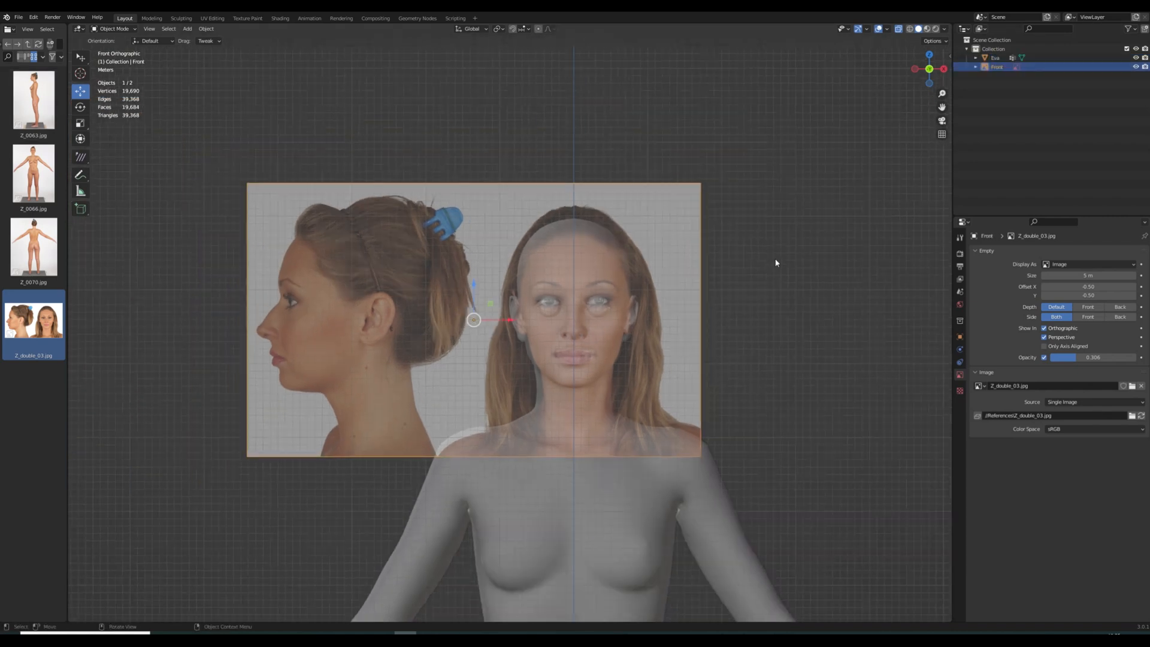
pyautogui.moveTo(637, 352); pyautogui.dragTo(716, 347)
pyautogui.press('KP_1')
# Add a second Z_double_03.jpg reference image in the right side view
pyautogui.press('KP_3')
pyautogui.click(749, 366)
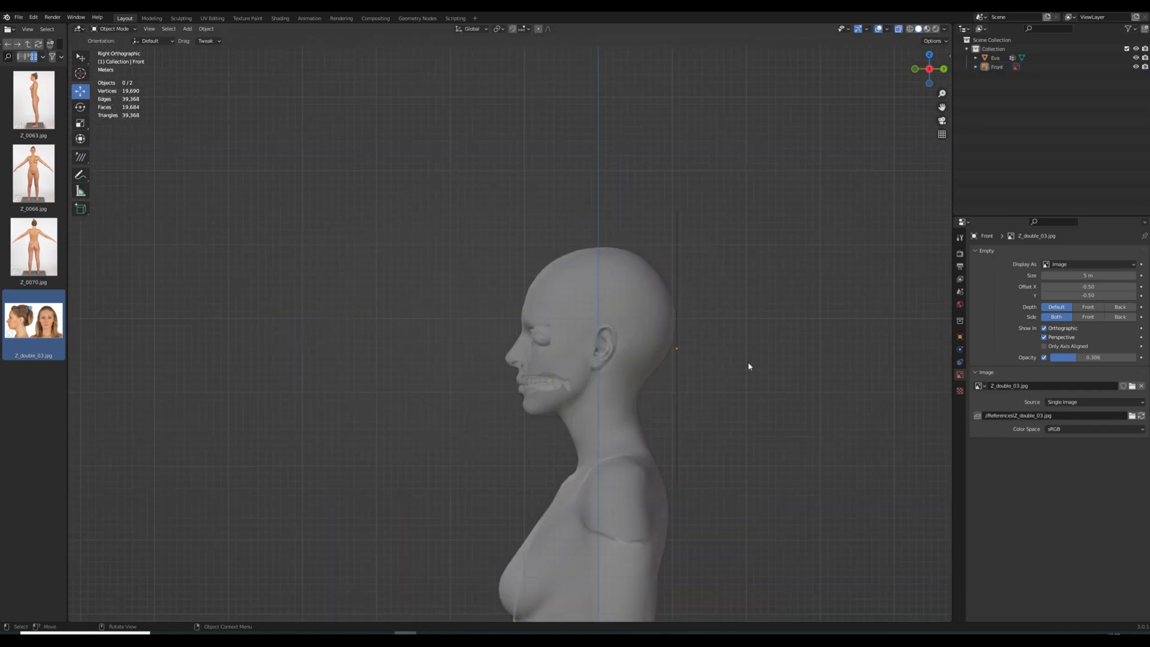
pyautogui.moveTo(35, 322); pyautogui.dragTo(400, 322)
# Copy the Front image's scale of 12.266 to all three axes of the new side reference image
pyautogui.moveTo(790, 329); pyautogui.dragTo(857, 328, button='middle')
pyautogui.click(756, 299)
pyautogui.press('n')
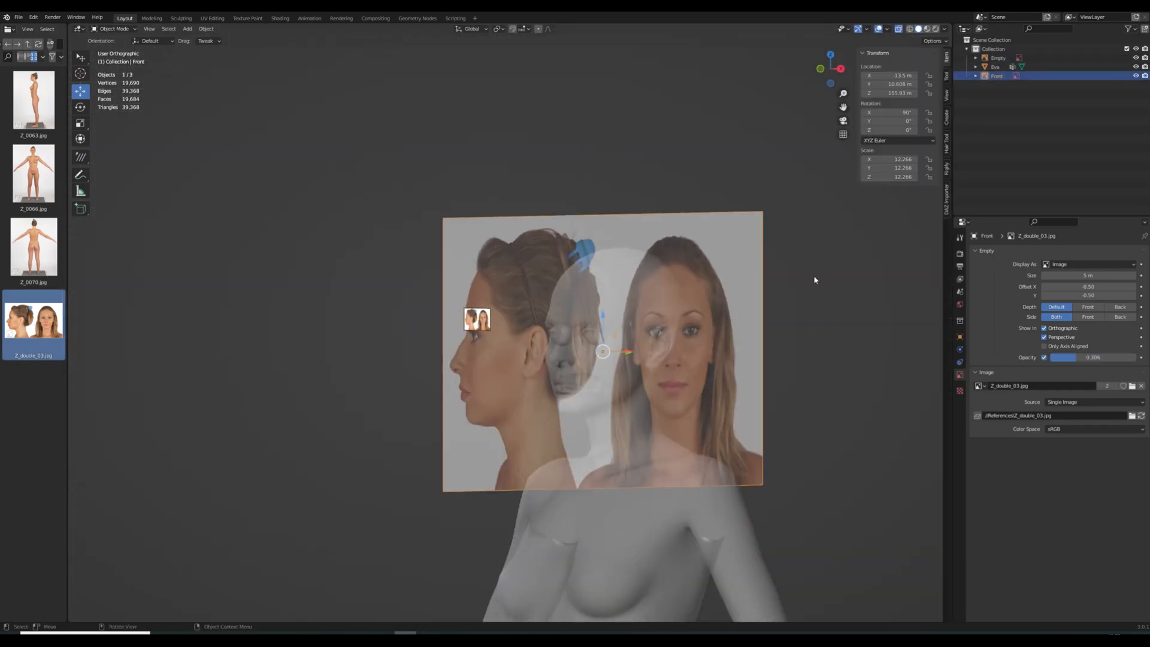
pyautogui.doubleClick(900, 159)
pyautogui.hotkey('ctrl', 'c')
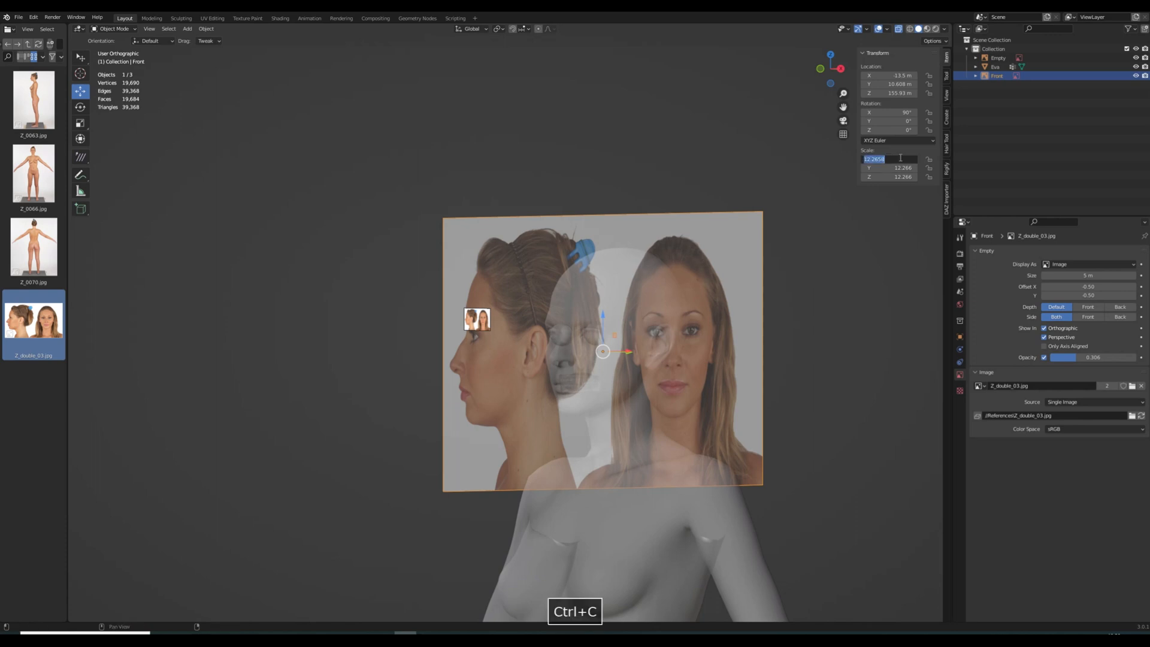
pyautogui.click(487, 319)
pyautogui.press('KP_3')
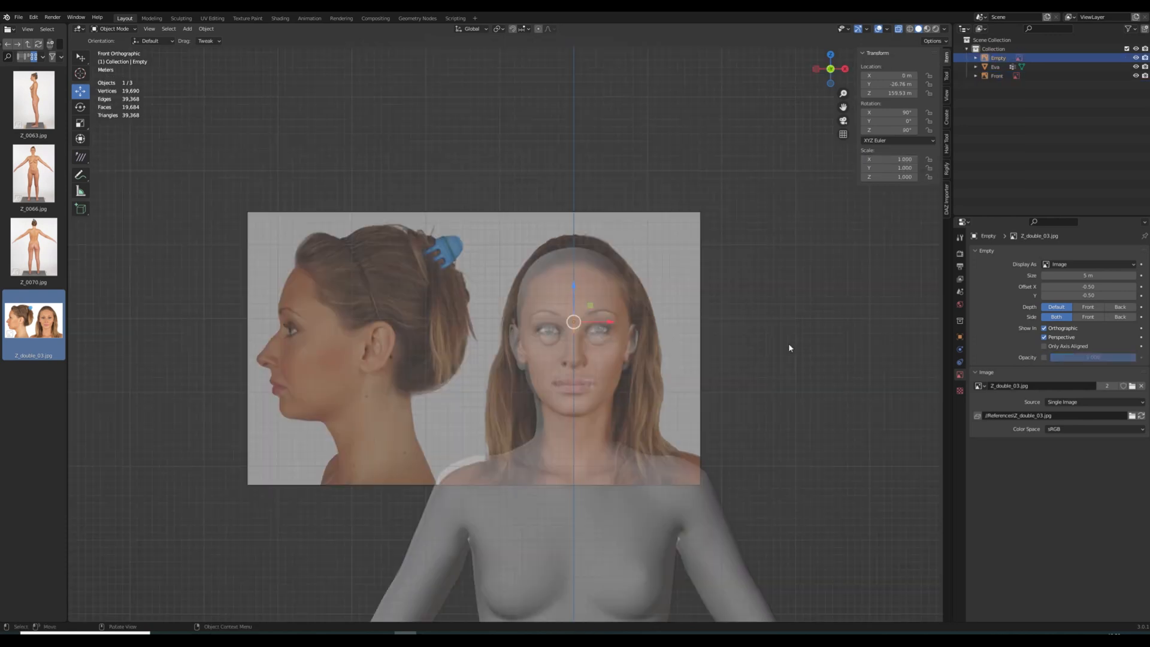
pyautogui.hotkey('ctrl', 'v')
pyautogui.press('Return')
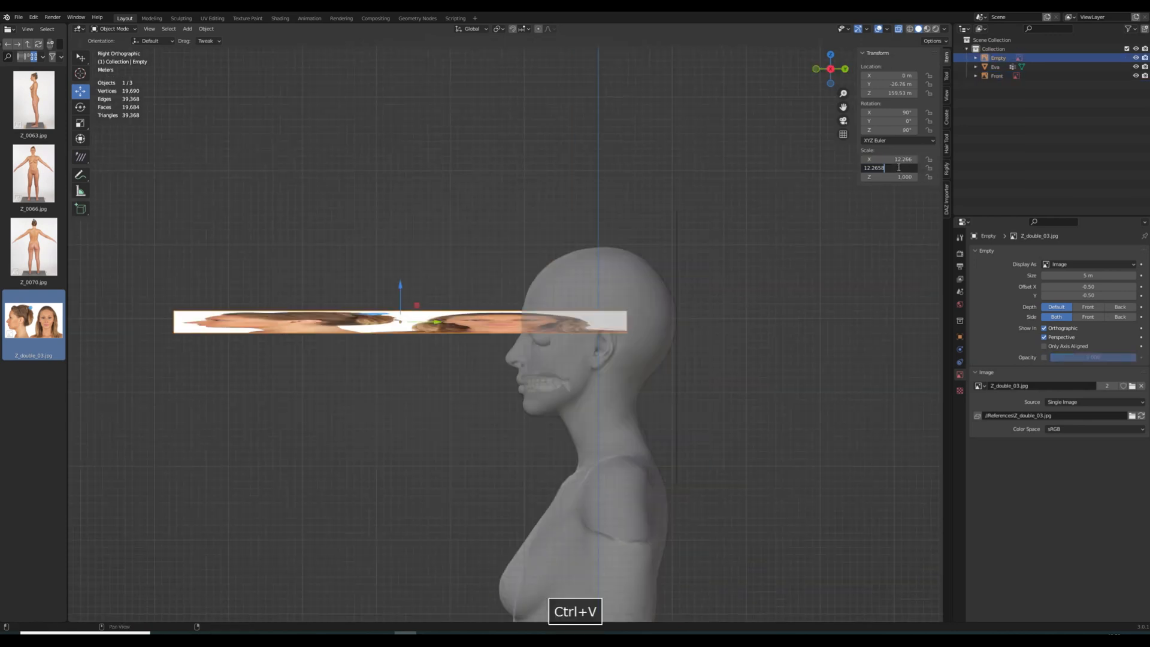
pyautogui.press('Return')
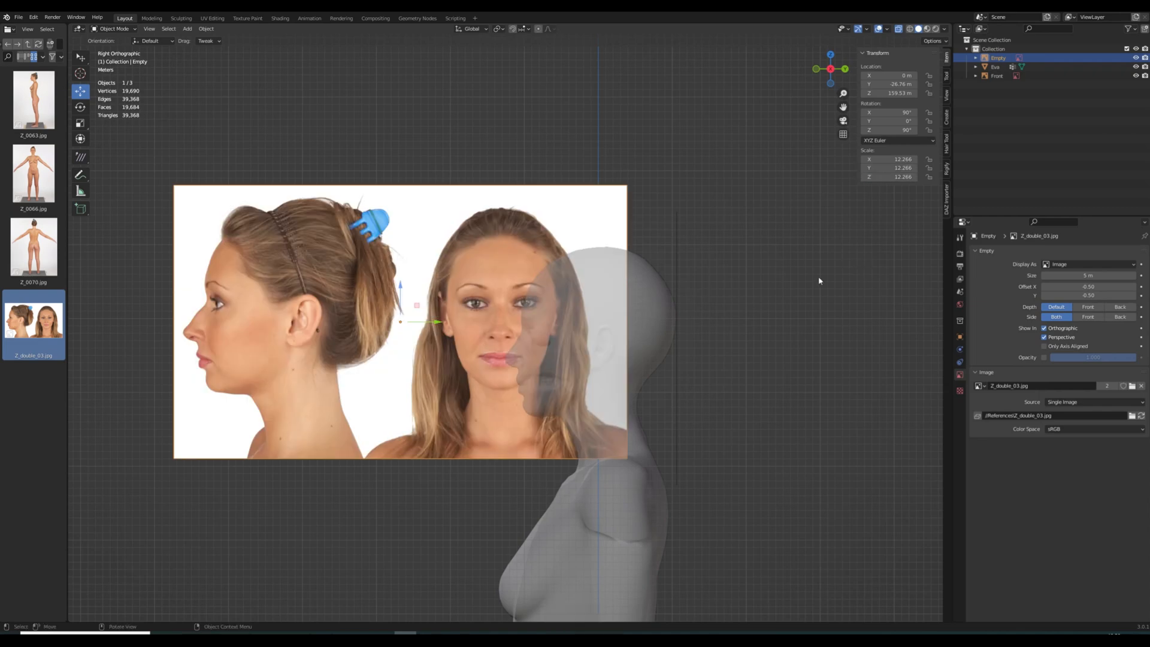
# Enable opacity on the side reference image and set it to about 0.29
pyautogui.moveTo(713, 234)
pyautogui.mouseDown(button='middle')
pyautogui.moveTo(783, 225)
pyautogui.moveTo(707, 232)
pyautogui.mouseUp(button='middle')
pyautogui.press('KP_3')
pyautogui.click(1045, 358)
pyautogui.moveTo(1128, 358); pyautogui.dragTo(1075, 360)
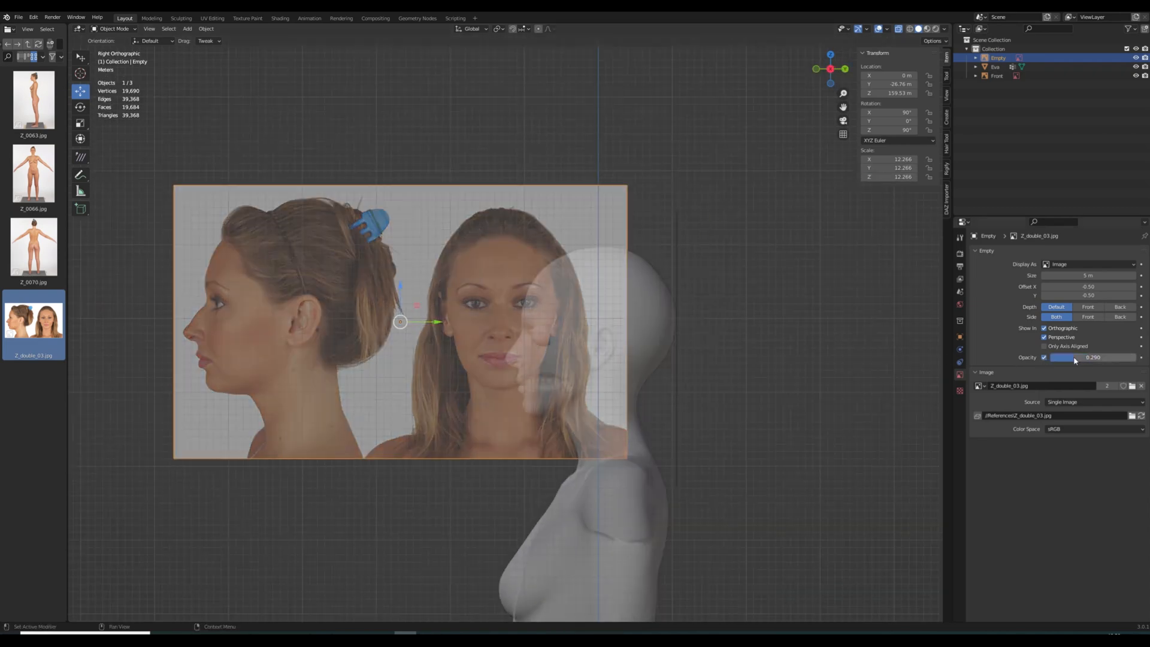
# Move the side image to about Y 15.9 m, Z 155.9 m over the head's profile and scale it to about 11.93
pyautogui.moveTo(417, 306); pyautogui.dragTo(737, 297)
pyautogui.scroll(1, 307, 331)
pyautogui.scroll(2, 307, 332)
pyautogui.press('g')
pyautogui.press('s')
pyautogui.click(730, 293)
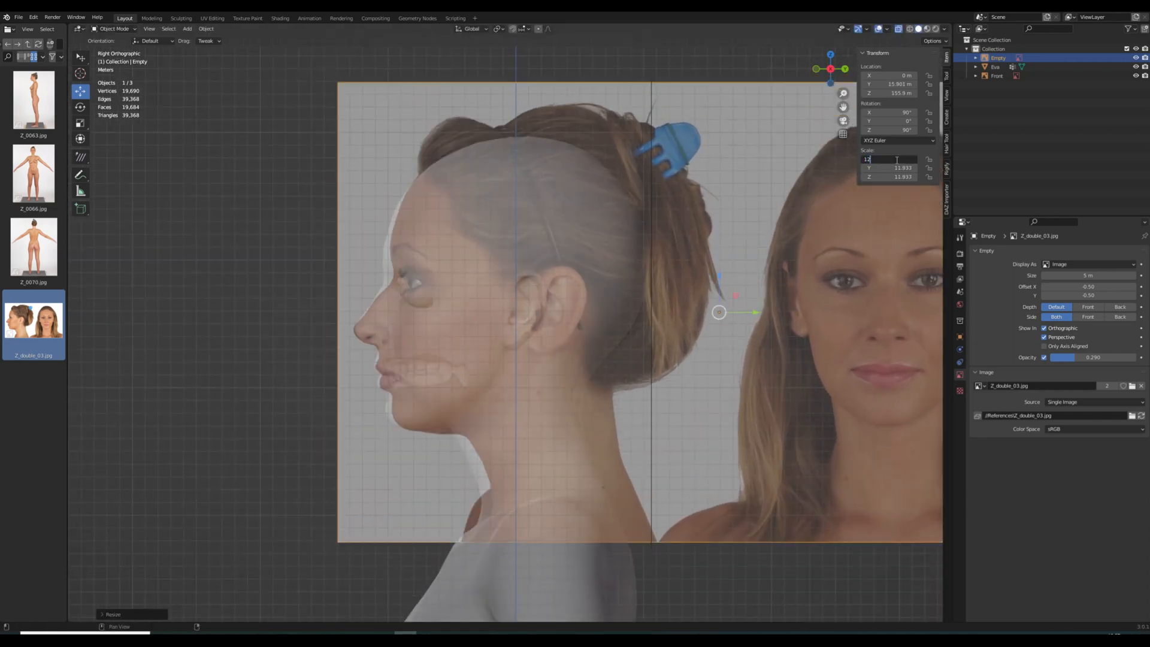
# Set the side reference image's scale to 12 on all three axes
pyautogui.press('Tab')
pyautogui.write('12')
pyautogui.press('Tab')
pyautogui.scroll(-1, 567, 324)
pyautogui.press('KP_1')
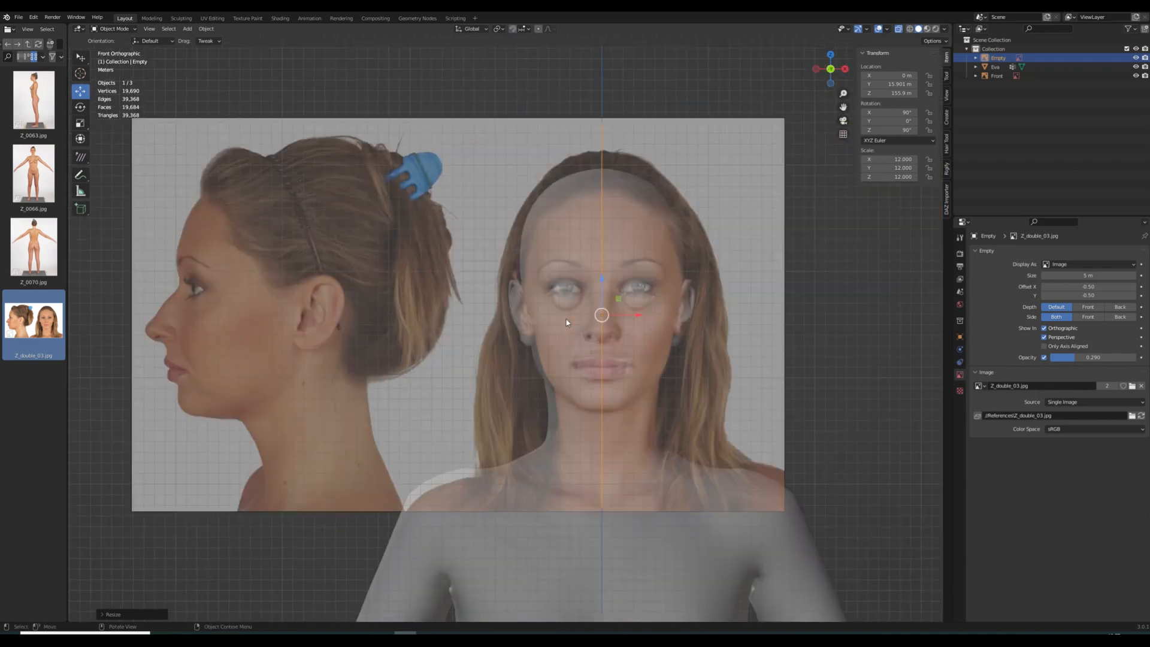
# Set the Front reference image's scale to 12 on all three axes
pyautogui.click(567, 323)
pyautogui.doubleClick(902, 160)
pyautogui.write('12')
pyautogui.press('Tab')
pyautogui.write('12')
pyautogui.press('Tab')
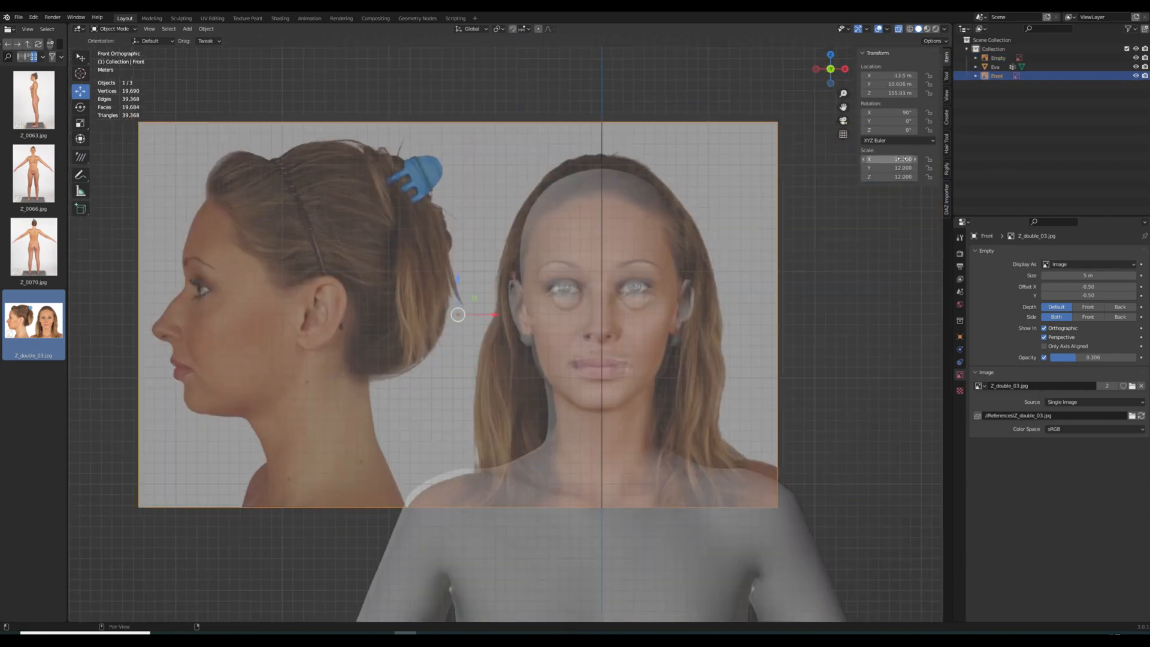
# Nudge the side reference image along Y to about 15.84 m so the photo's profile fits the model's head
pyautogui.press('KP_3')
pyautogui.scroll(5, 749, 335)
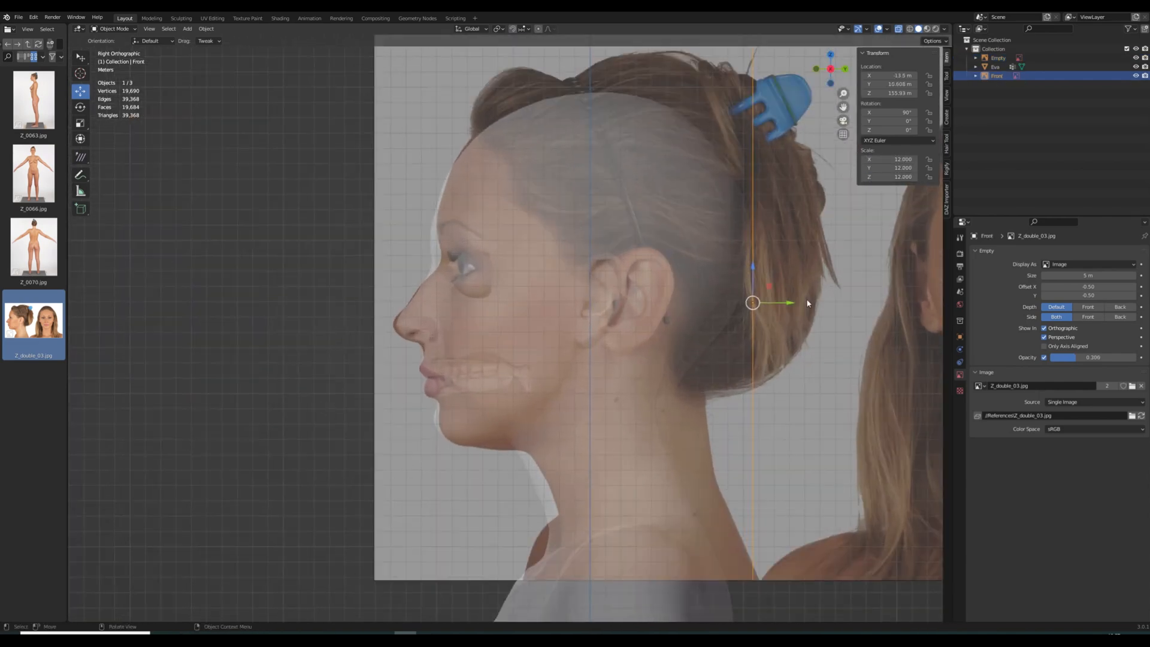
pyautogui.moveTo(791, 303); pyautogui.dragTo(793, 305)
pyautogui.click(832, 301)
pyautogui.press('g')
pyautogui.press('y')
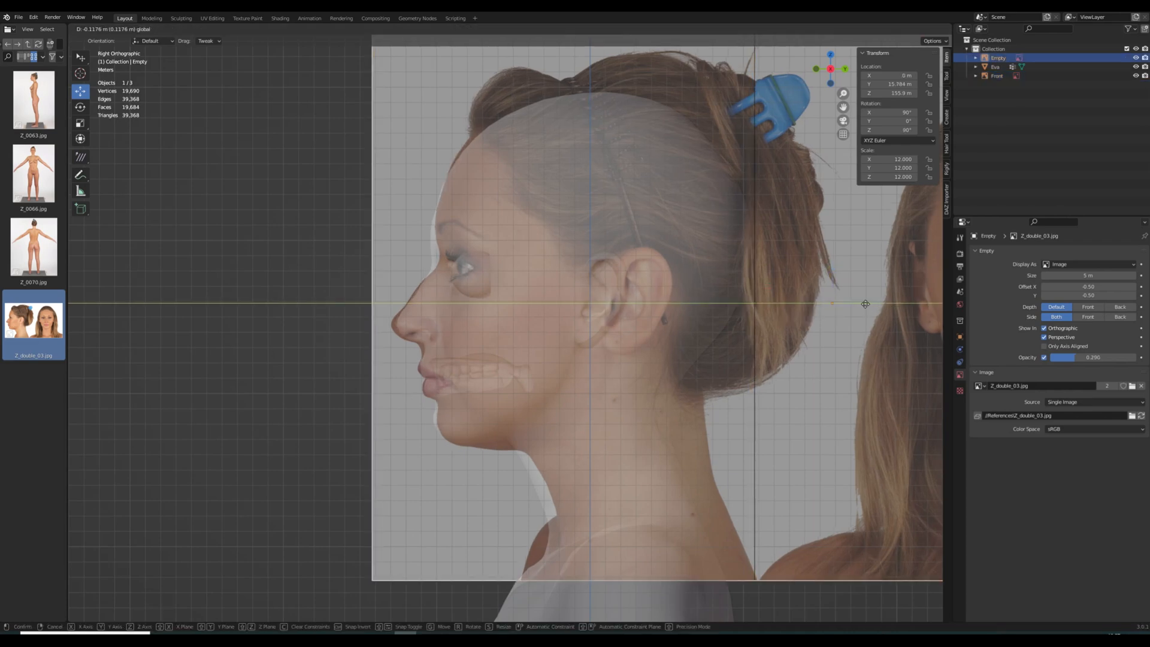
pyautogui.moveTo(866, 304); pyautogui.dragTo(866, 305)
# Move the side reference image along X to about -11.2 m, away from the head's centre line
pyautogui.press('KP_1')
pyautogui.scroll(-2, 438, 388)
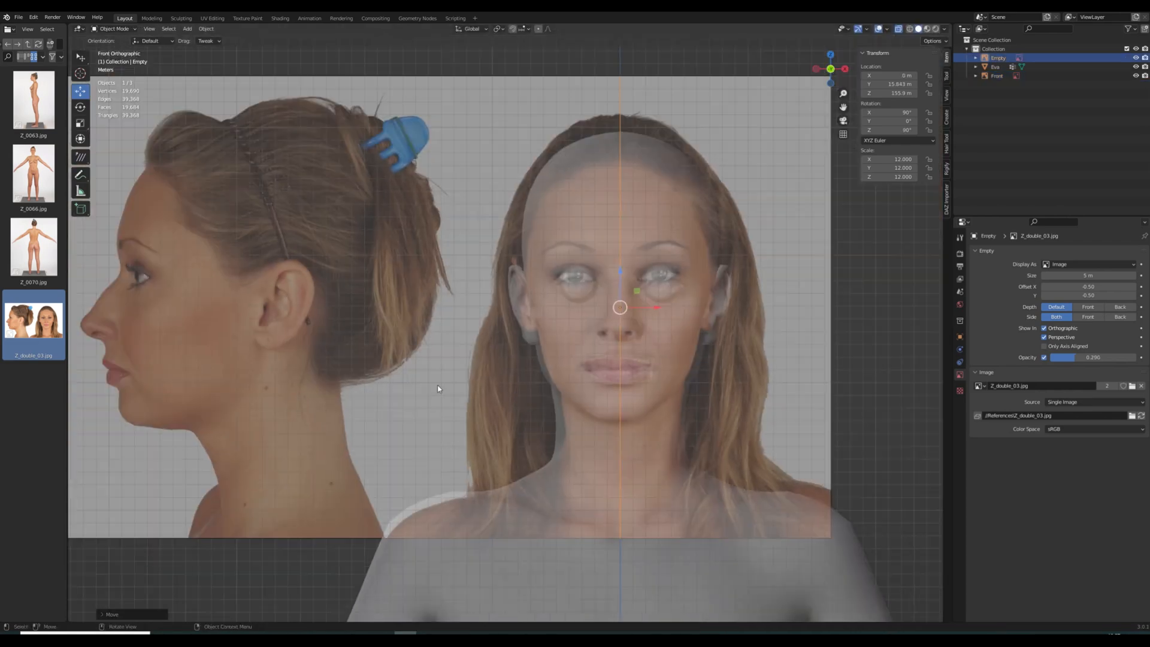
pyautogui.moveTo(797, 371); pyautogui.dragTo(748, 421, button='middle')
pyautogui.scroll(-2, 748, 421)
pyautogui.press('KP_7')
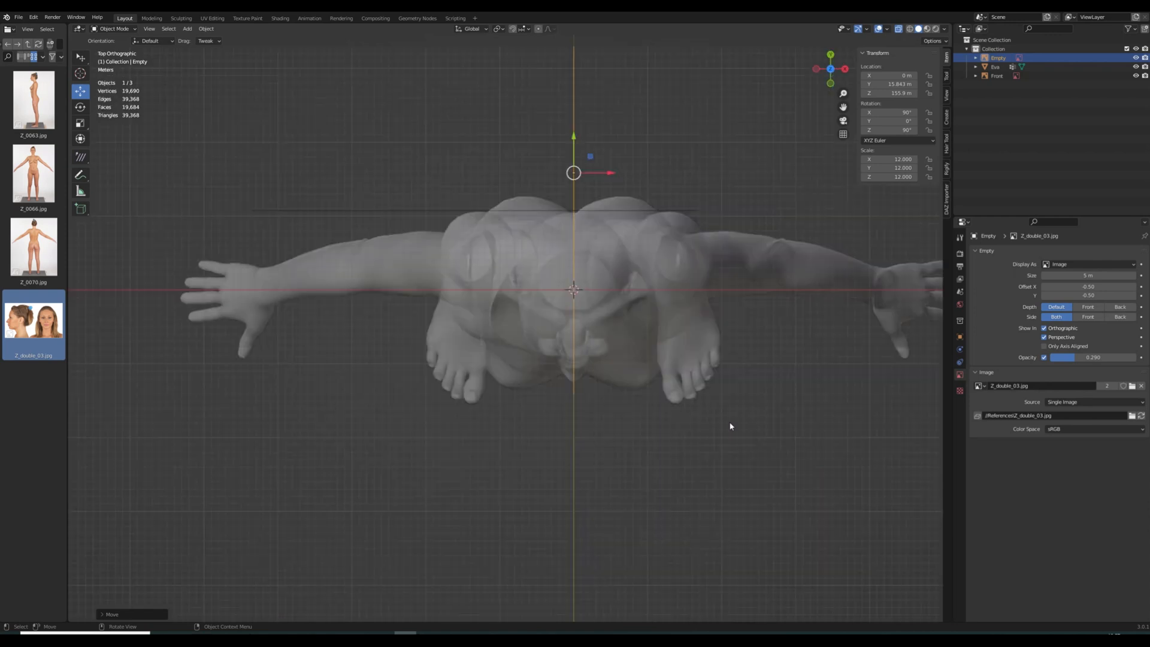
pyautogui.press('g')
pyautogui.press('x')
pyautogui.moveTo(526, 174); pyautogui.dragTo(526, 174)
pyautogui.moveTo(786, 395); pyautogui.dragTo(719, 383, button='middle')
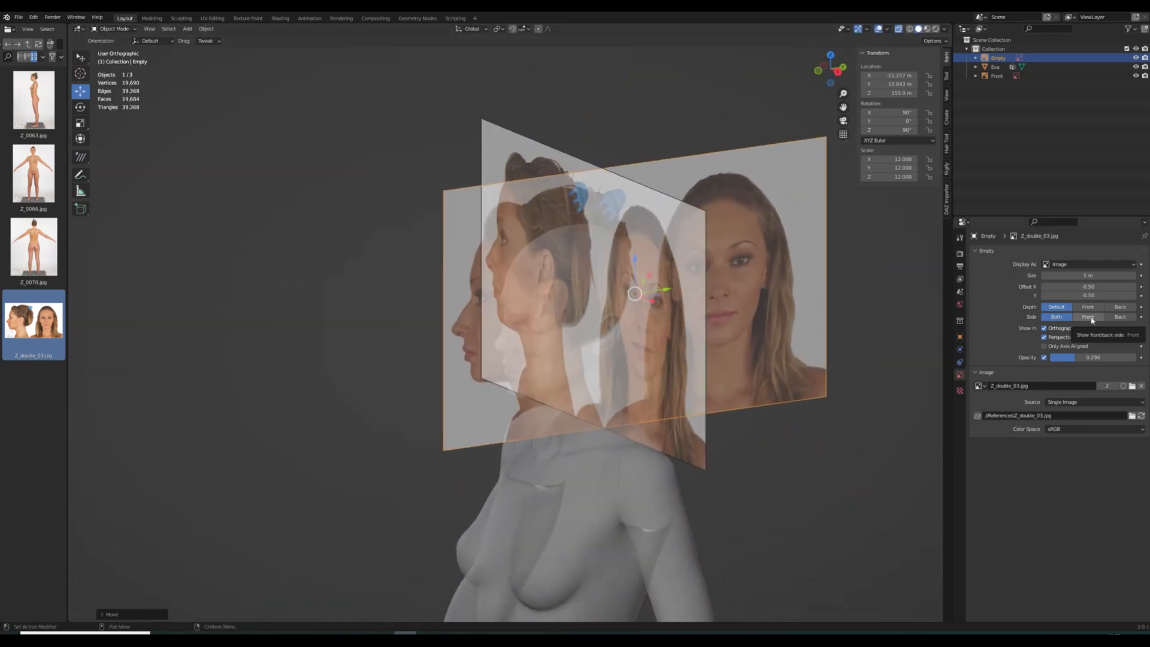
# Turn off perspective-view display for the side reference image and make it visible only from its front side
pyautogui.click(1044, 338)
pyautogui.press('KP_1')
pyautogui.click(685, 275)
pyautogui.moveTo(810, 277); pyautogui.dragTo(753, 310, button='middle')
pyautogui.click(753, 310)
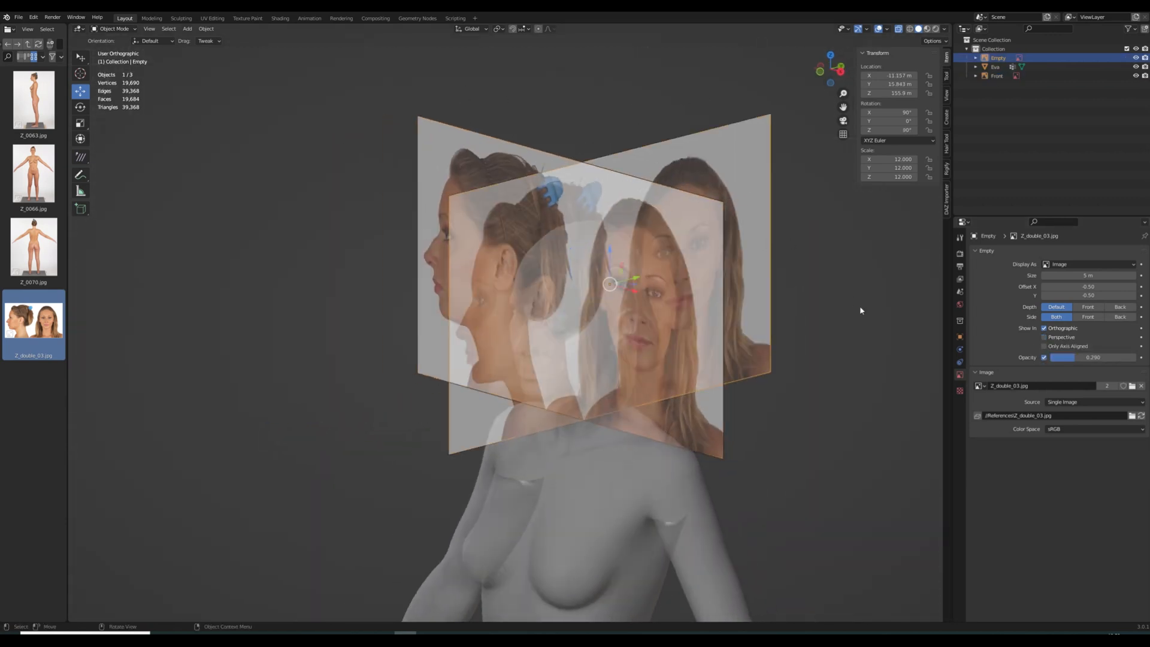
pyautogui.click(1091, 317)
pyautogui.moveTo(674, 334); pyautogui.dragTo(729, 334, button='middle')
pyautogui.click(704, 333)
pyautogui.click(1091, 317)
pyautogui.moveTo(847, 335)
pyautogui.mouseDown(button='middle')
pyautogui.moveTo(677, 334)
pyautogui.moveTo(857, 334)
pyautogui.mouseUp(button='middle')
# Rename the side reference image as Side and move it to a new collection named Refs
pyautogui.press('KP_1')
pyautogui.press('KP_3')
pyautogui.doubleClick(999, 58)
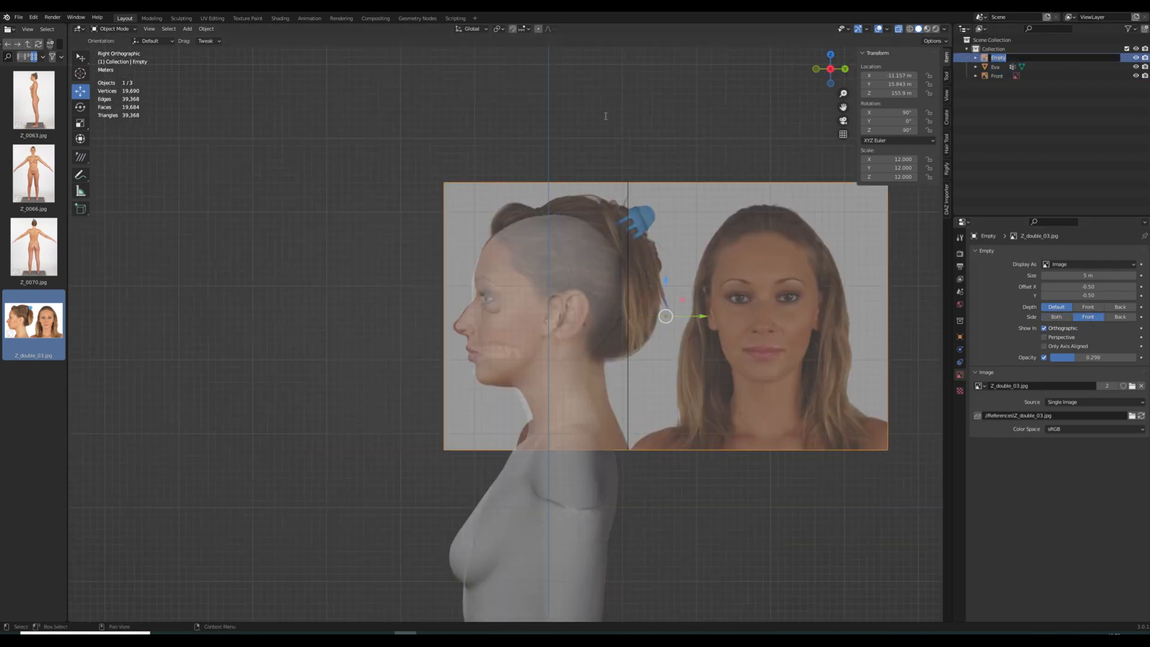
pyautogui.write('Side')
pyautogui.press('Return')
pyautogui.press('m')
pyautogui.click(597, 127)
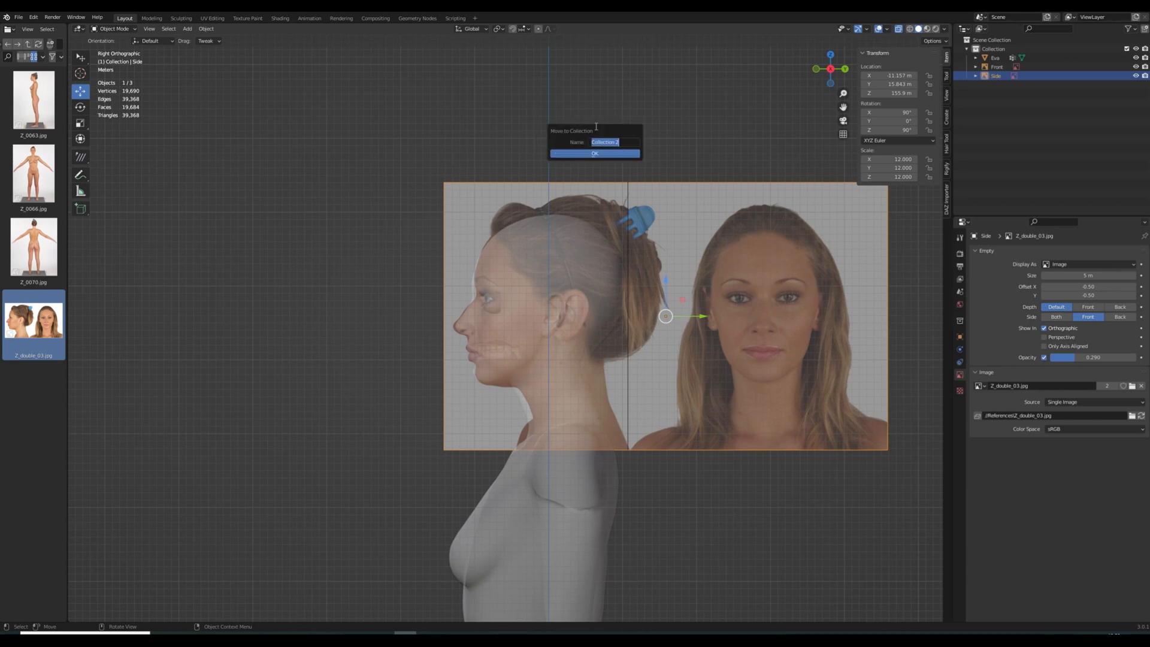
pyautogui.click(617, 153)
# Move the Front reference image into the Refs collection
pyautogui.click(997, 67)
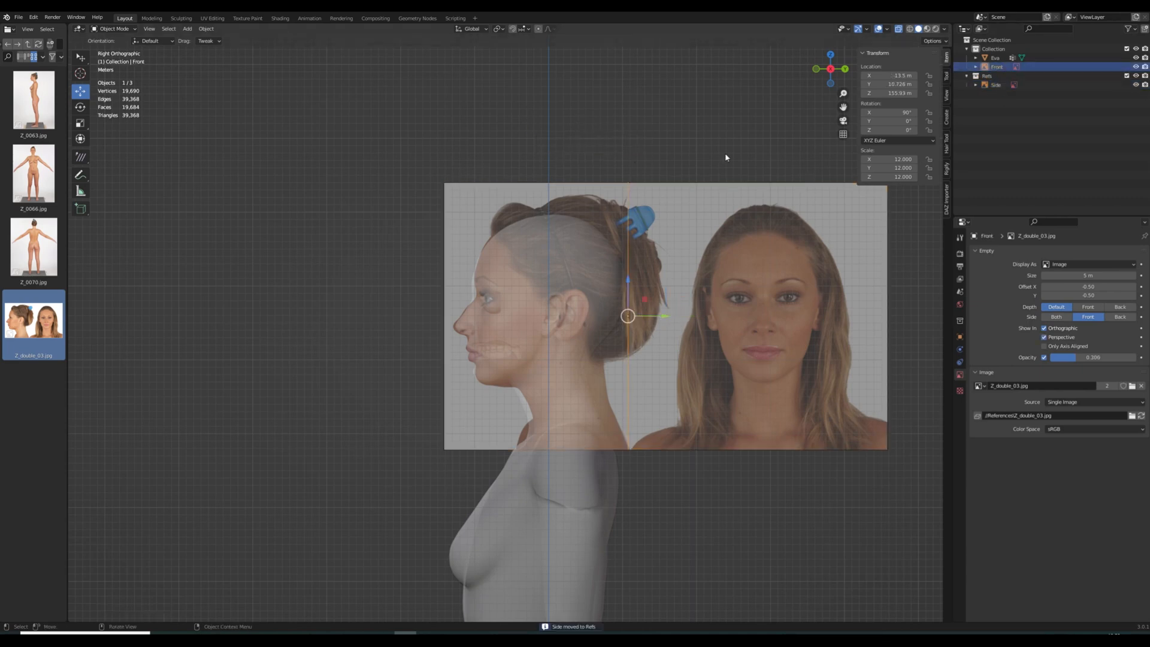
pyautogui.press('KP_1')
pyautogui.press('m')
pyautogui.click(646, 201)
# Rotate the Front reference image by about 1.05° in front view to straighten the face, and save the file
pyautogui.scroll(2, 852, 334)
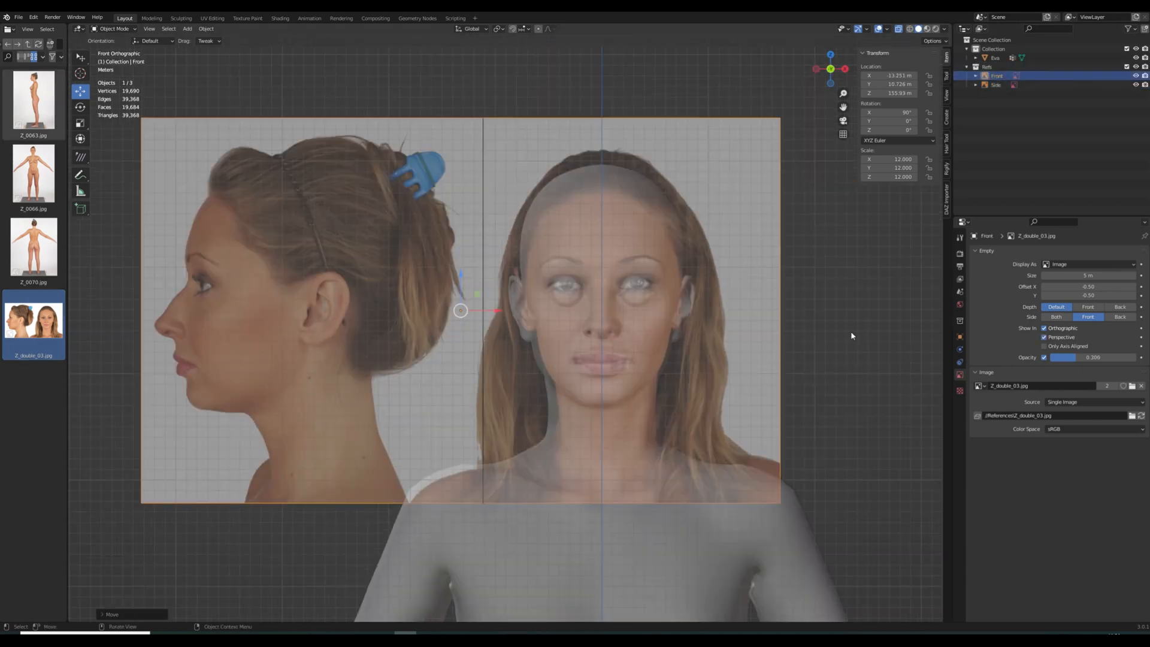
pyautogui.press('r')
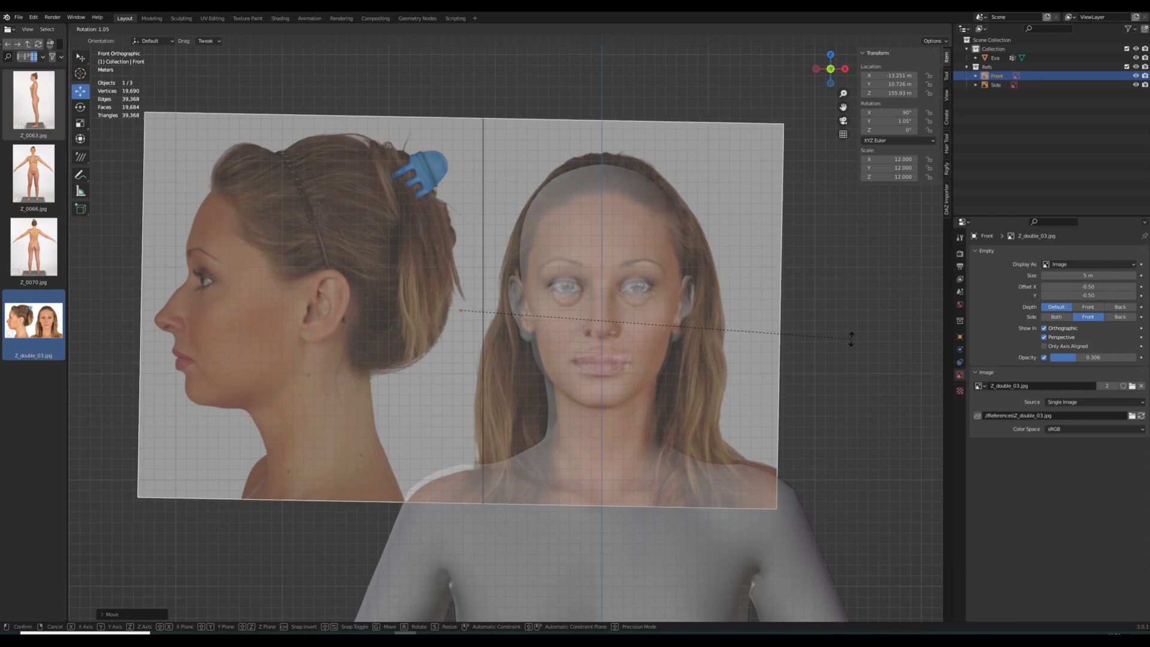
pyautogui.click(851, 338)
pyautogui.scroll(3, 850, 337)
pyautogui.scroll(-2, 850, 336)
pyautogui.hotkey('ctrl', 's')
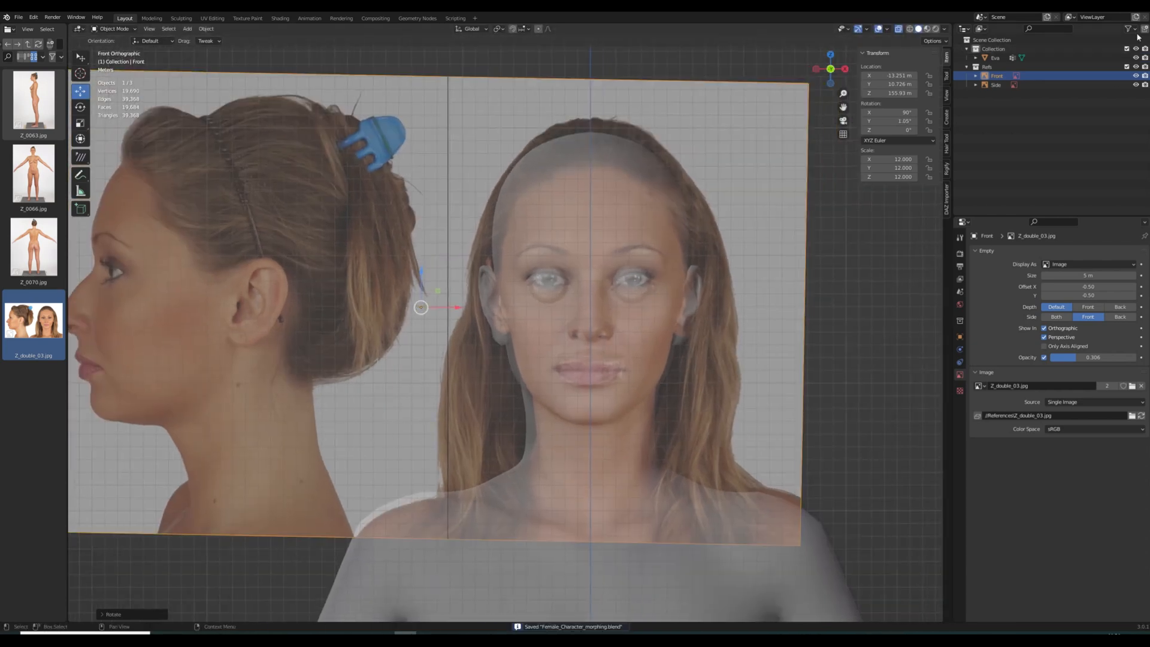
# Show the selectability toggles in the outliner and make the Refs collection unselectable
pyautogui.click(1135, 30)
pyautogui.click(1068, 58)
pyautogui.click(1127, 77)
pyautogui.press('KP_3')
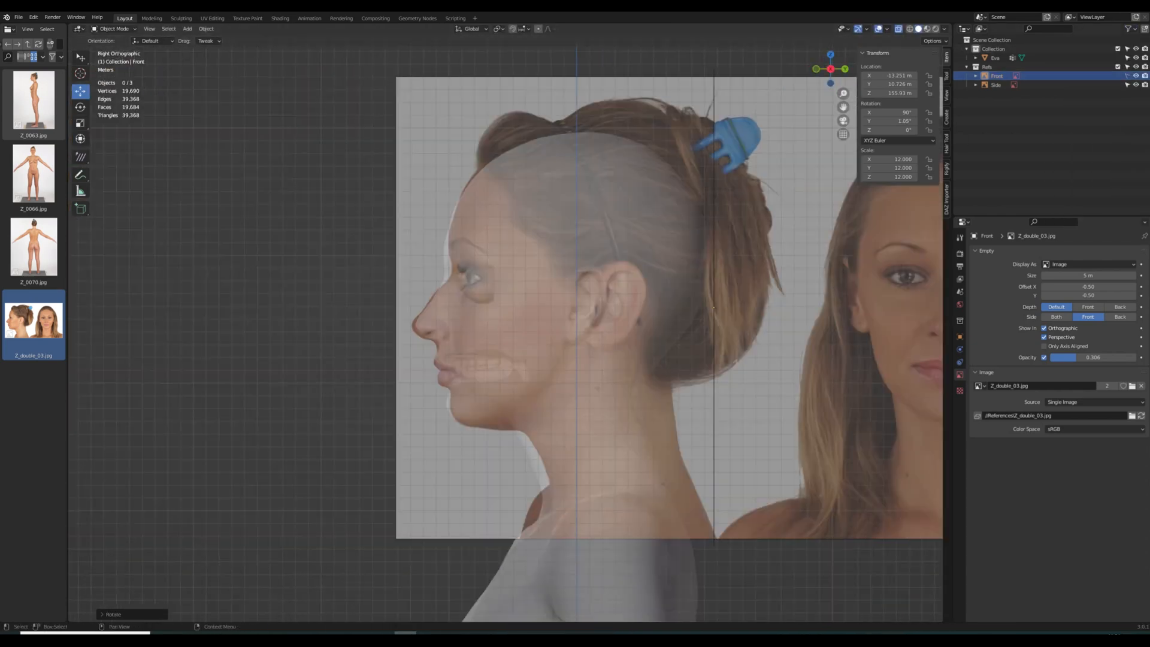
# Turn off X-ray, enter Edit Mode on the body mesh, and hide the linked geometry covering the eyes
pyautogui.press('KP_1')
pyautogui.click(703, 578)
pyautogui.hotkey('alt', 'z')
pyautogui.scroll(3, 650, 301)
pyautogui.press('Tab')
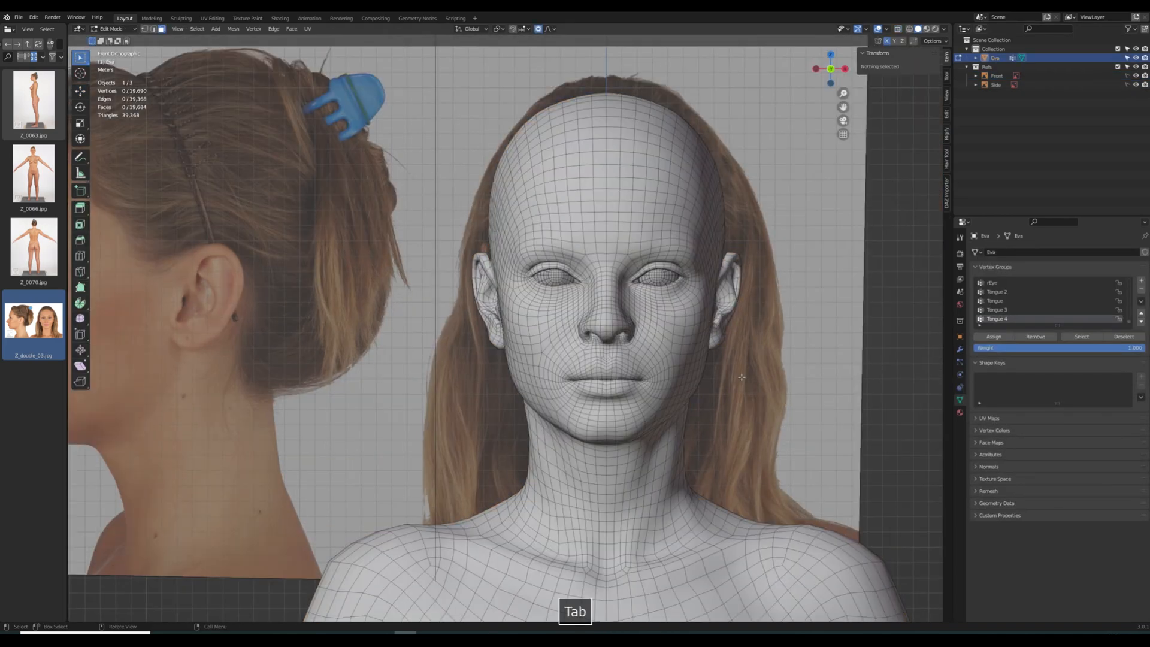
pyautogui.press('l')
pyautogui.press('h')
pyautogui.press('KP_3')
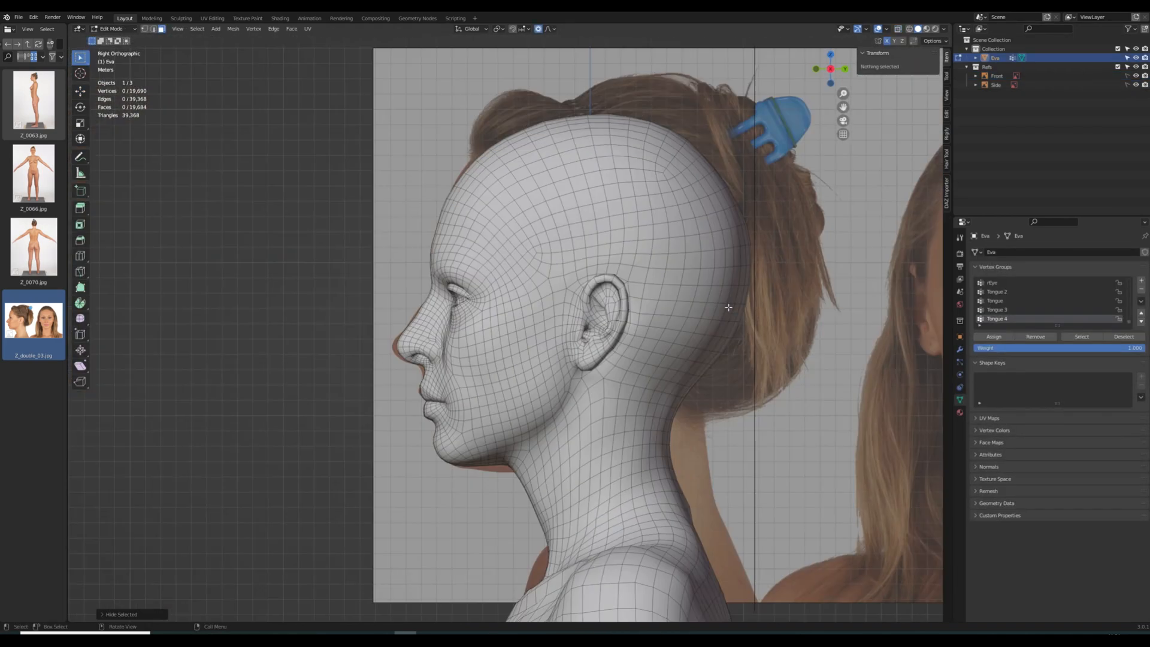
# Clip the side view to the front part of the head, from the face to just behind the ear
pyautogui.scroll(-1, 728, 307)
pyautogui.hotkey('alt', 'b')
pyautogui.moveTo(377, 184); pyautogui.dragTo(608, 451)
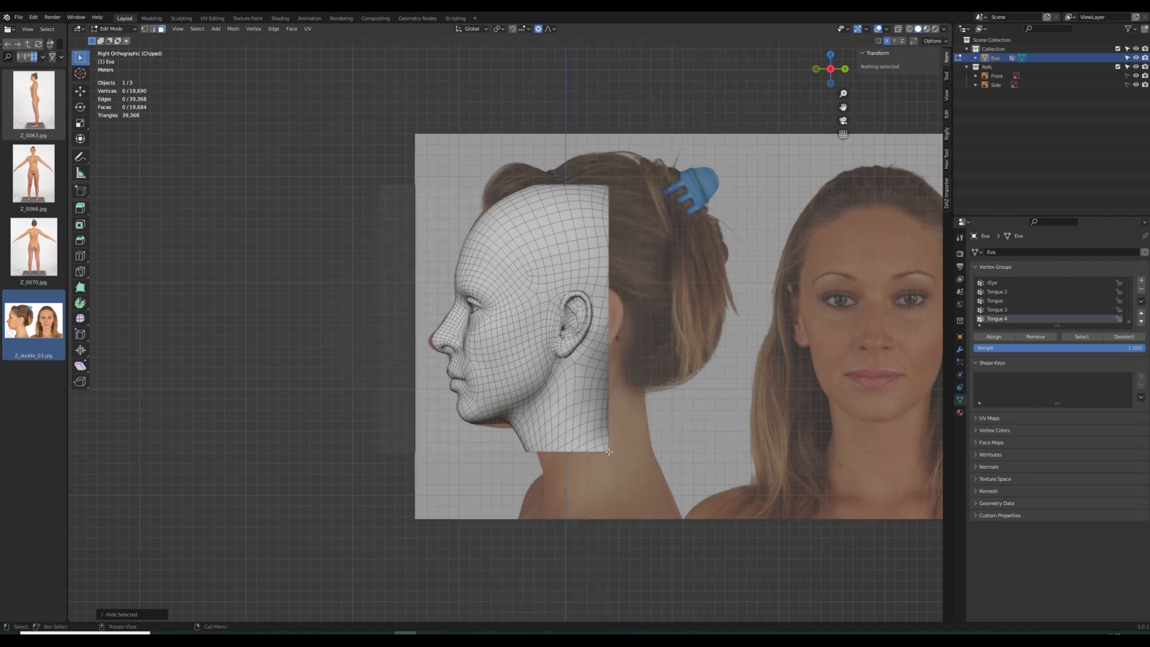
pyautogui.hotkey('alt', 'b')
pyautogui.hotkey('alt', 'b')
pyautogui.moveTo(352, 157); pyautogui.dragTo(612, 463)
pyautogui.press('KP_1')
pyautogui.scroll(5, 773, 407)
# Select all faces inside the character's left eye opening, checking the selection with and without X-ray
pyautogui.hotkey('alt', 'z')
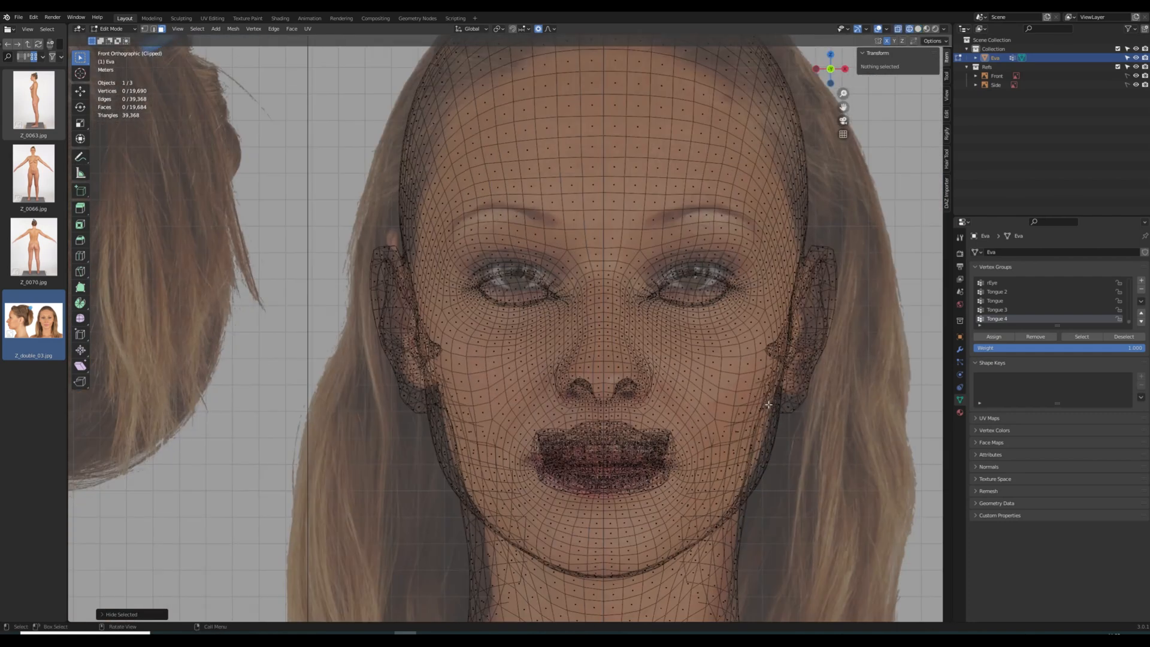
pyautogui.keyDown('shift'); pyautogui.moveTo(780, 402); pyautogui.dragTo(753, 426, button='middle'); pyautogui.keyUp('shift')
pyautogui.click(660, 316)
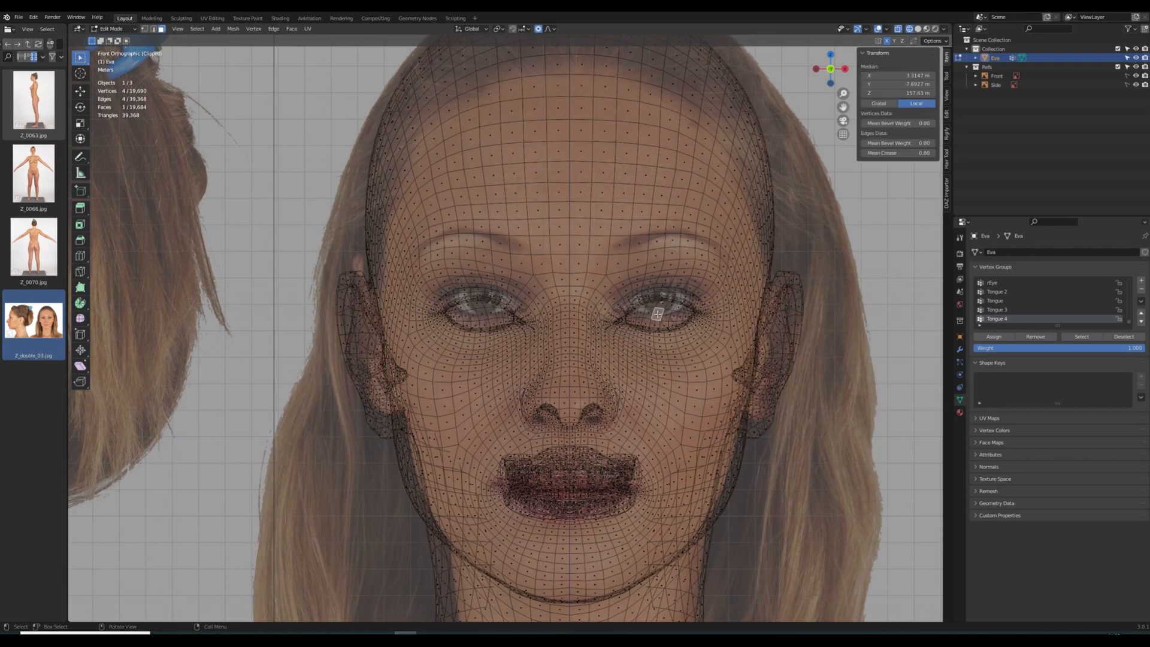
pyautogui.press('KP_Decimal')
pyautogui.scroll(-8, 561, 322)
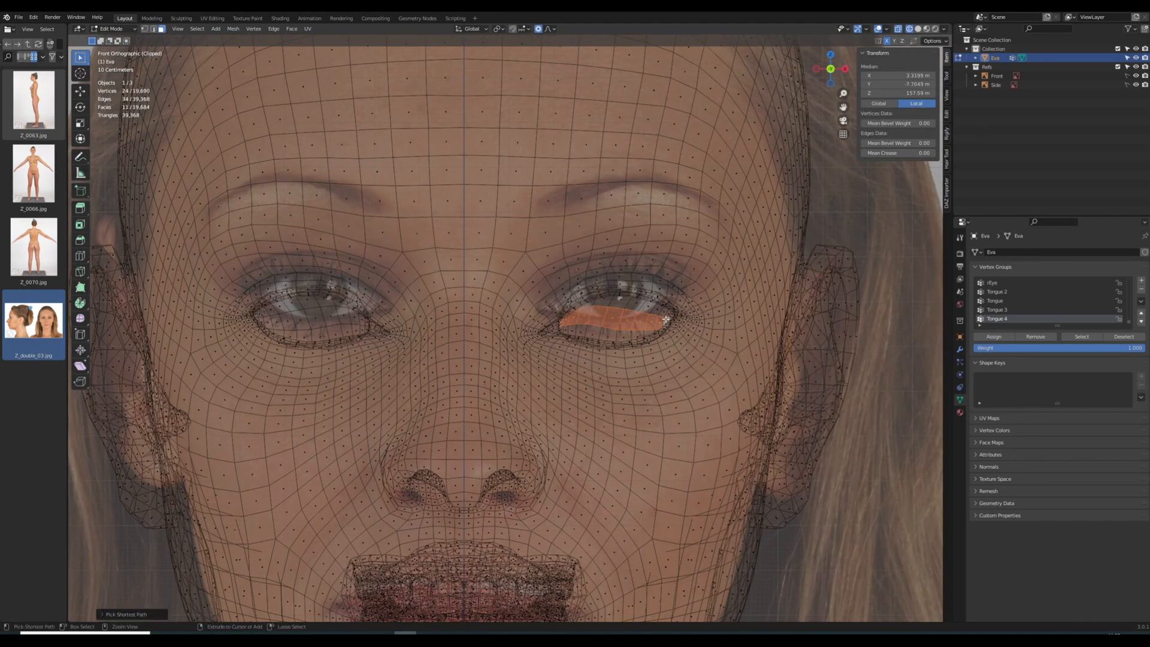
pyautogui.moveTo(670, 314); pyautogui.dragTo(606, 297, button='middle')
pyautogui.hotkey('alt', 'z')
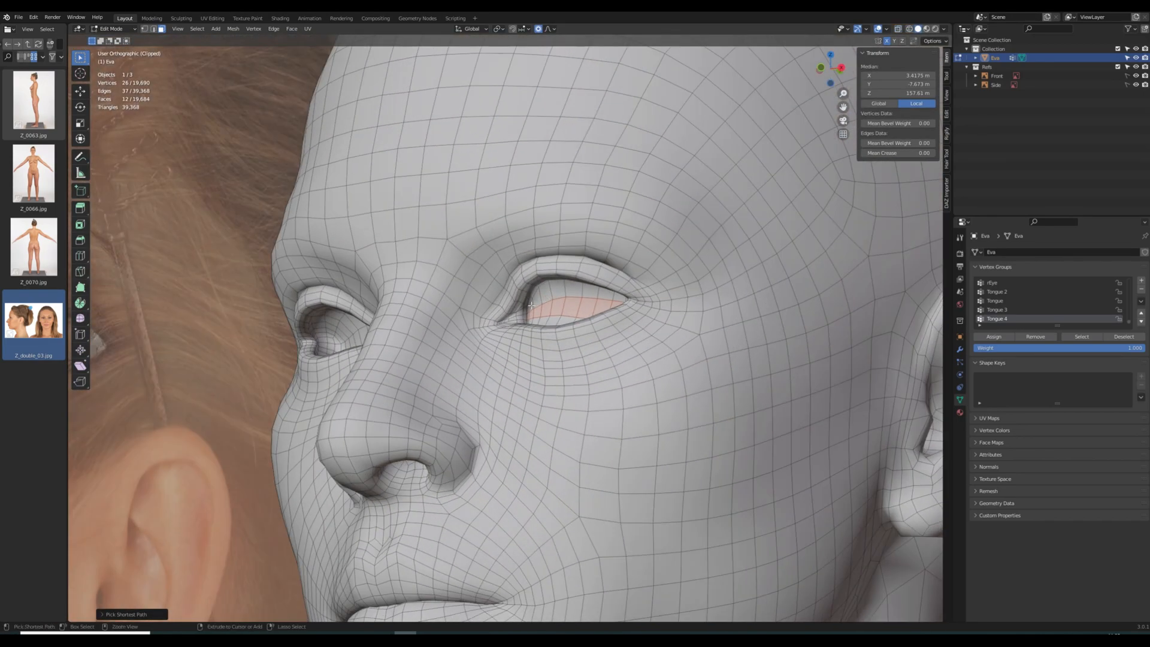
pyautogui.keyDown('ctrl'); pyautogui.click(521, 313); pyautogui.keyUp('ctrl')
pyautogui.moveTo(523, 315); pyautogui.dragTo(737, 349, button='middle')
pyautogui.hotkey('alt', 'z')
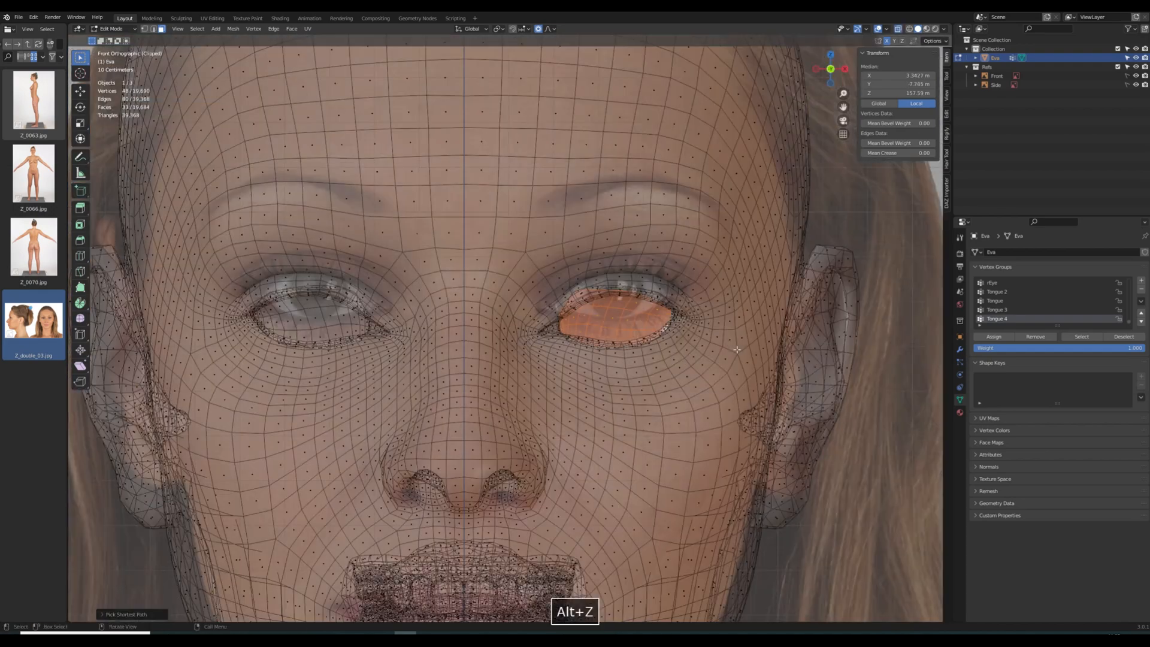
# Expand the eye selection to the surrounding eyelids and raise it along Z to about 158.06 m to match the photo
pyautogui.press('ctrl+KP_Add')
pyautogui.press('ctrl+KP_Add')
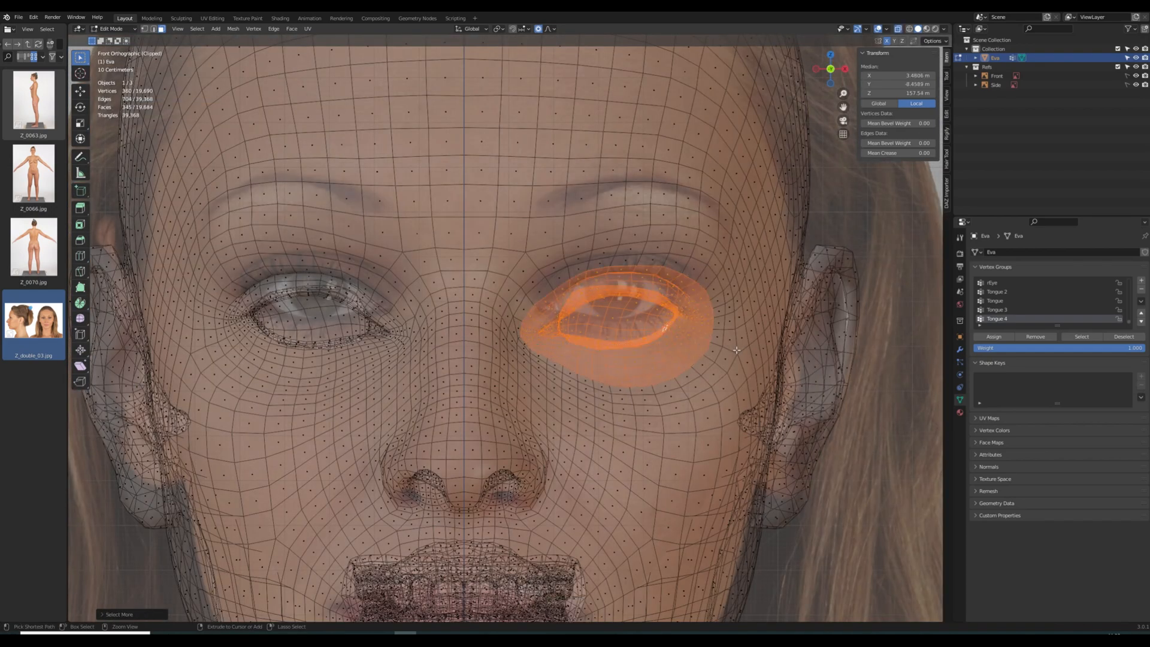
pyautogui.press('ctrl+KP_Subtract')
pyautogui.scroll(-2, 687, 343)
pyautogui.moveTo(586, 292); pyautogui.dragTo(586, 268)
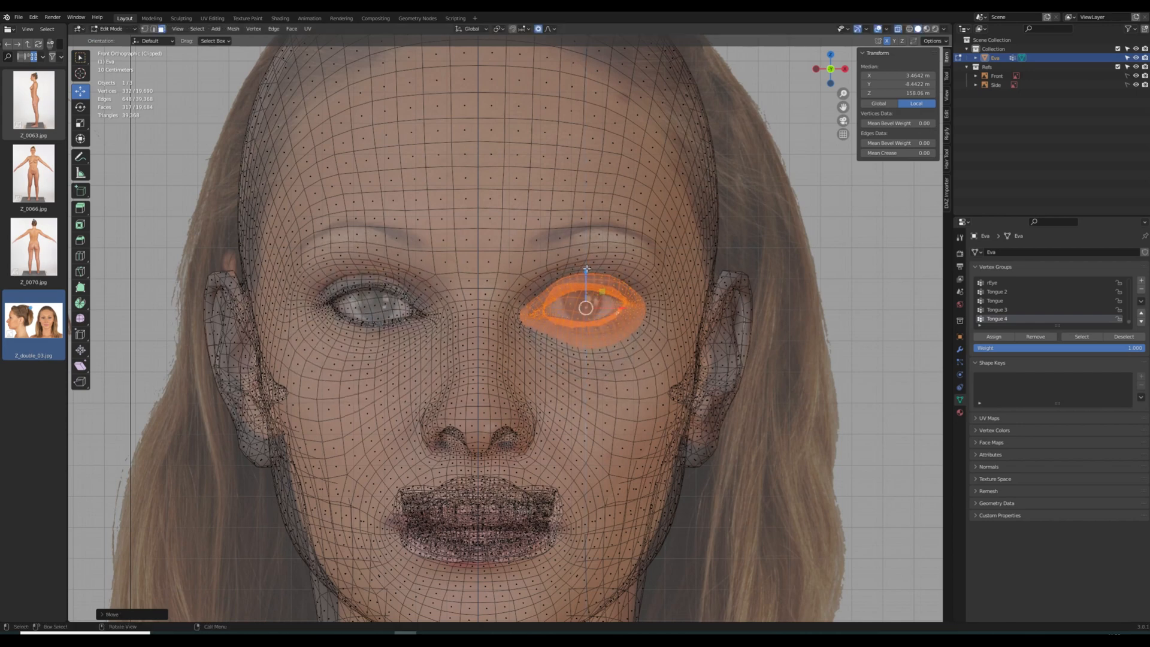
# Adjust the brow faces above the character's left eye with proportional editing so they follow the photo's eyebrow
pyautogui.click(534, 257)
pyautogui.keyDown('ctrl'); pyautogui.click(647, 251); pyautogui.keyUp('ctrl')
pyautogui.moveTo(596, 214); pyautogui.dragTo(596, 211)
pyautogui.scroll(7, 596, 210)
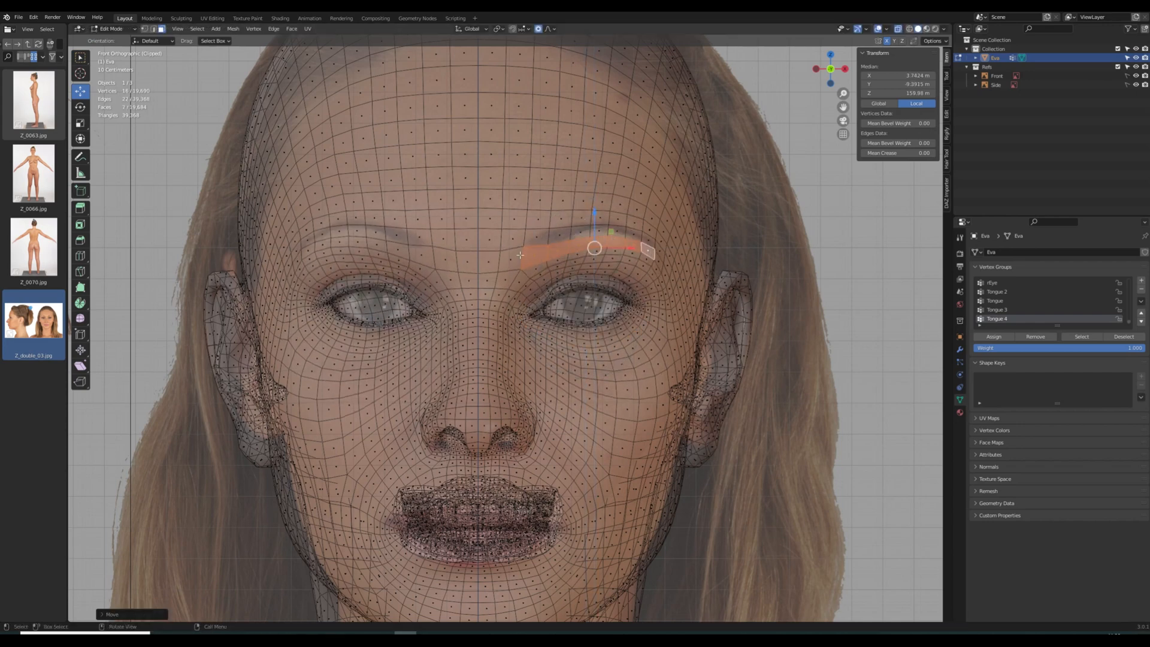
pyautogui.click(618, 239)
pyautogui.hotkey('ctrl', 'z')
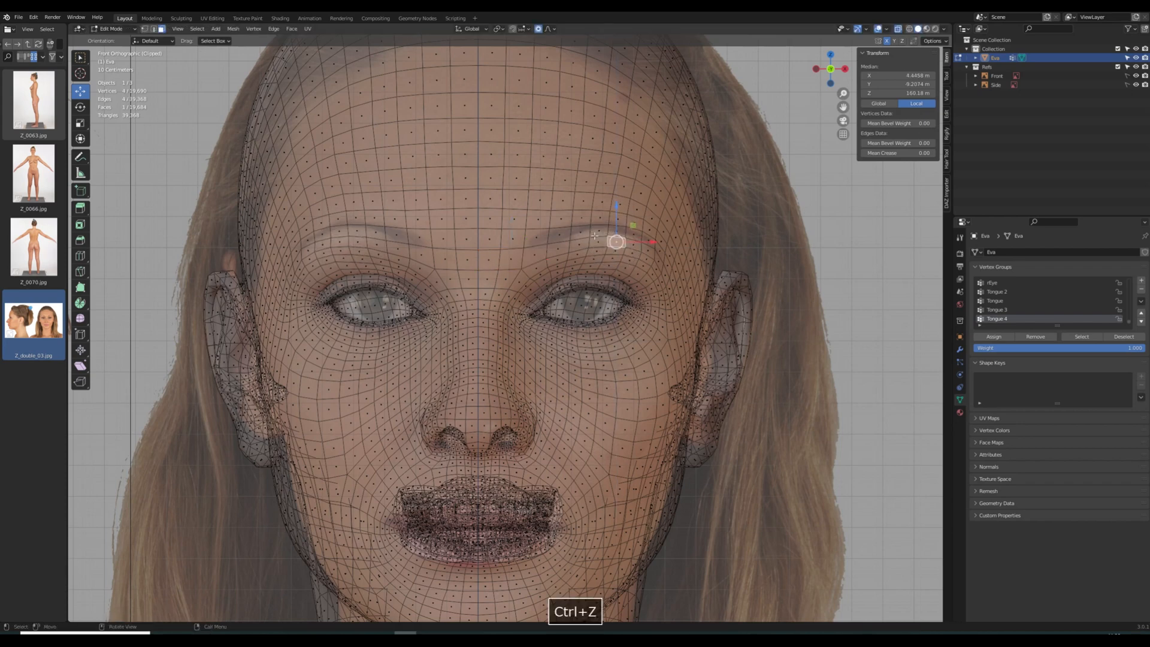
pyautogui.moveTo(617, 205); pyautogui.dragTo(557, 203)
pyautogui.click(558, 234)
pyautogui.moveTo(513, 241); pyautogui.dragTo(510, 238)
# Nudge the mesh on the forehead above the character's left eye with proportional editing, and clear the selection
pyautogui.press('w')
pyautogui.moveTo(542, 159); pyautogui.dragTo(538, 188)
pyautogui.press('2')
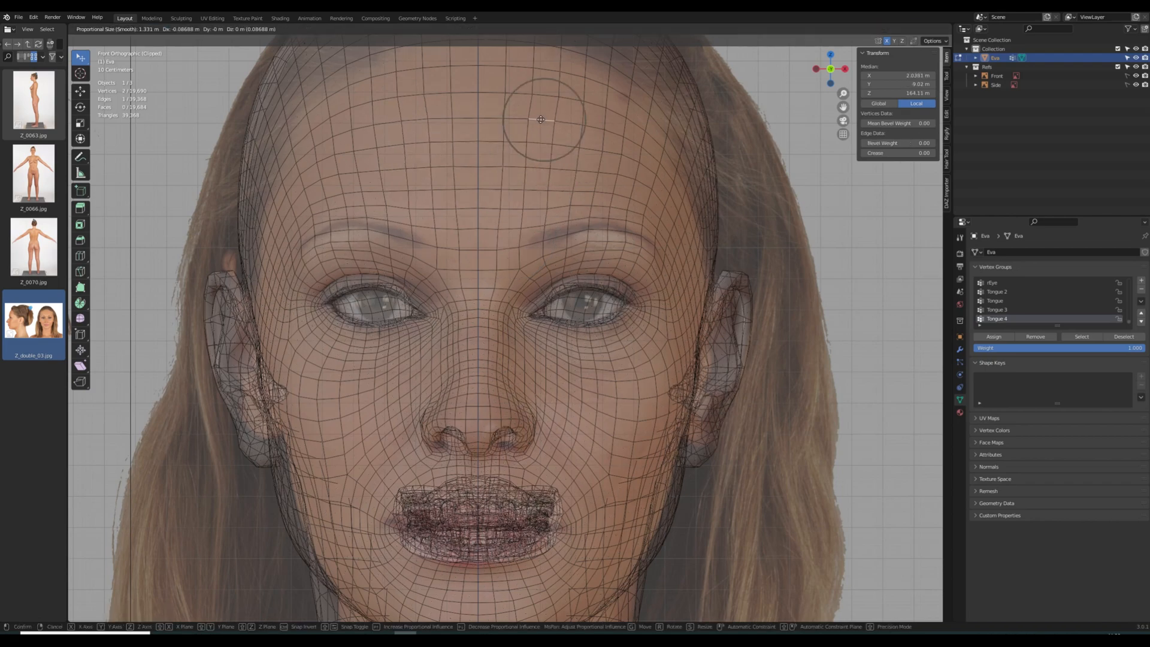
pyautogui.hotkey('alt', 'a')
# Select two faces on the rim of the character's left nostril and lower them along Z to about 153.9 m
pyautogui.scroll(3, 652, 361)
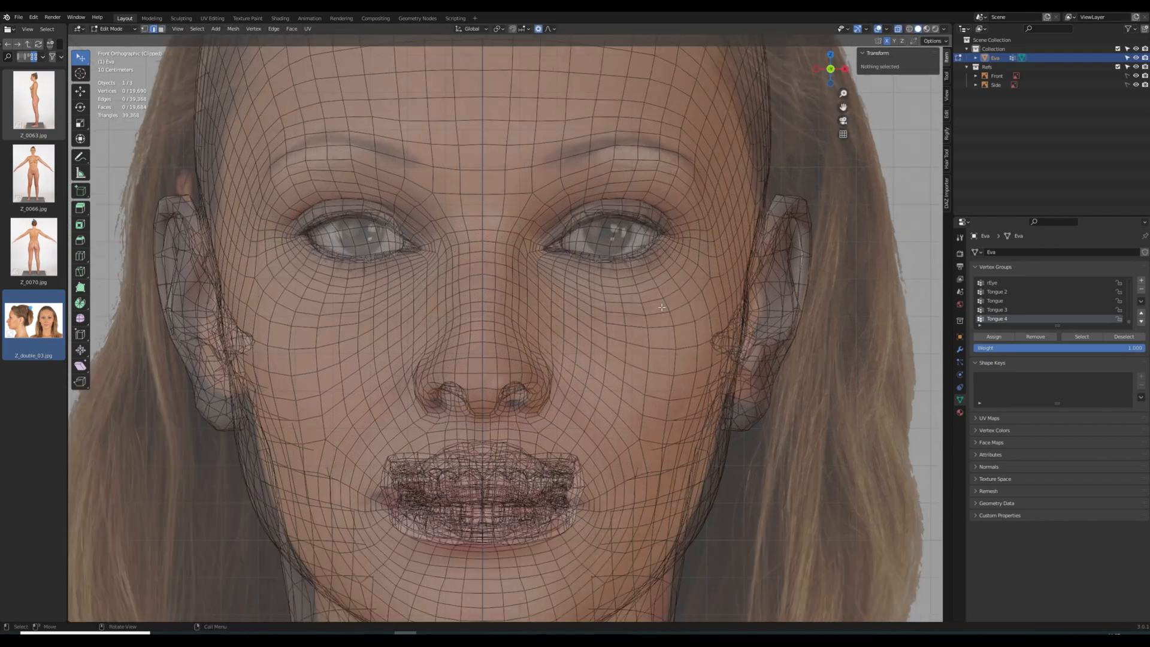
pyautogui.hotkey('alt', 'z')
pyautogui.hotkey('alt', 'z')
pyautogui.hotkey('alt', 'z')
pyautogui.press('3')
pyautogui.keyDown('shift'); pyautogui.click(530, 400); pyautogui.keyUp('shift')
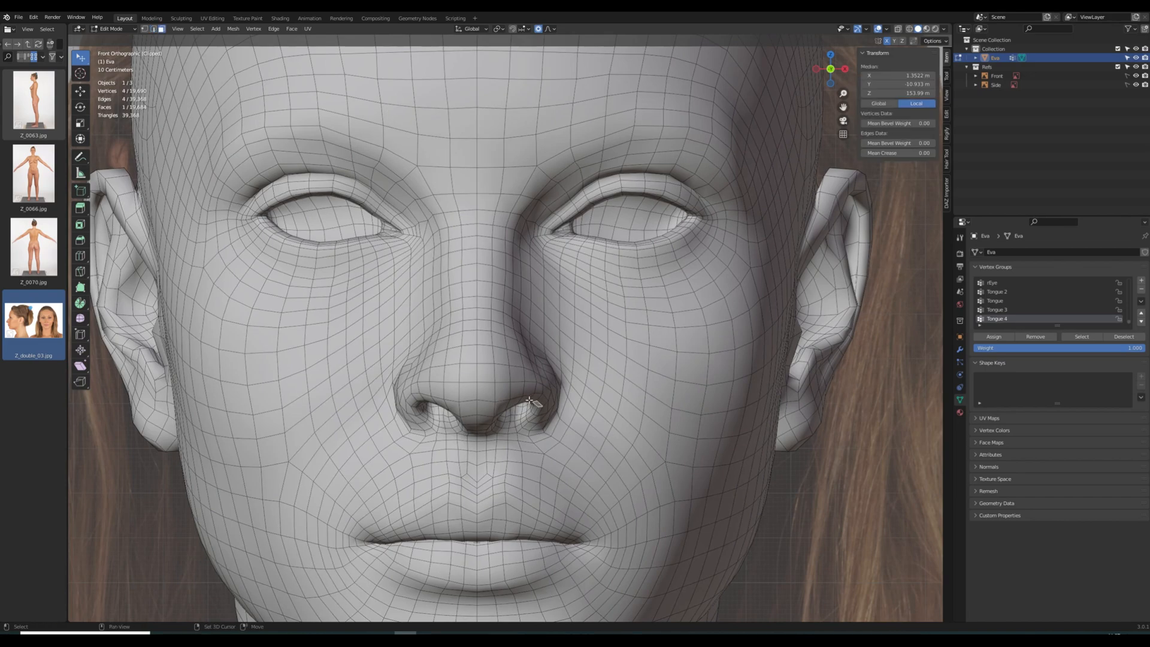
pyautogui.keyDown('shift'); pyautogui.click(532, 401); pyautogui.keyUp('shift')
pyautogui.hotkey('alt', 'z')
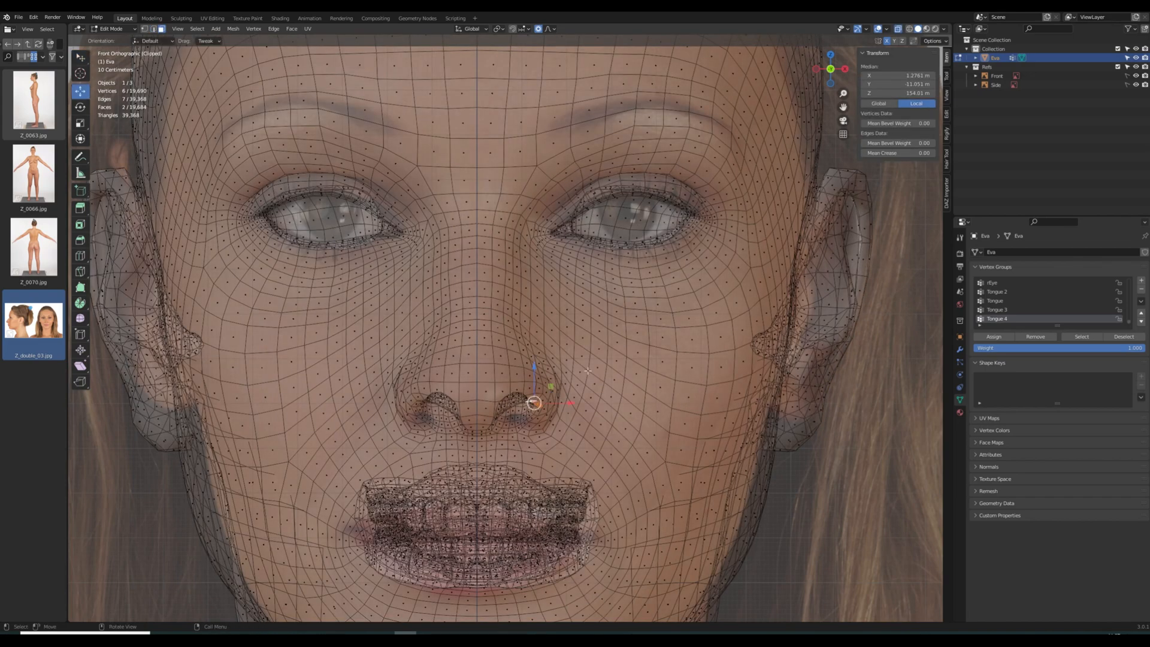
pyautogui.moveTo(534, 367); pyautogui.dragTo(534, 375)
# Select the inner loops of the character's left nostril and lower them about 0.09 m along Z in front view
pyautogui.hotkey('alt', 'z')
pyautogui.moveTo(617, 414); pyautogui.dragTo(619, 357, button='middle')
pyautogui.scroll(3, 619, 357)
pyautogui.press('2')
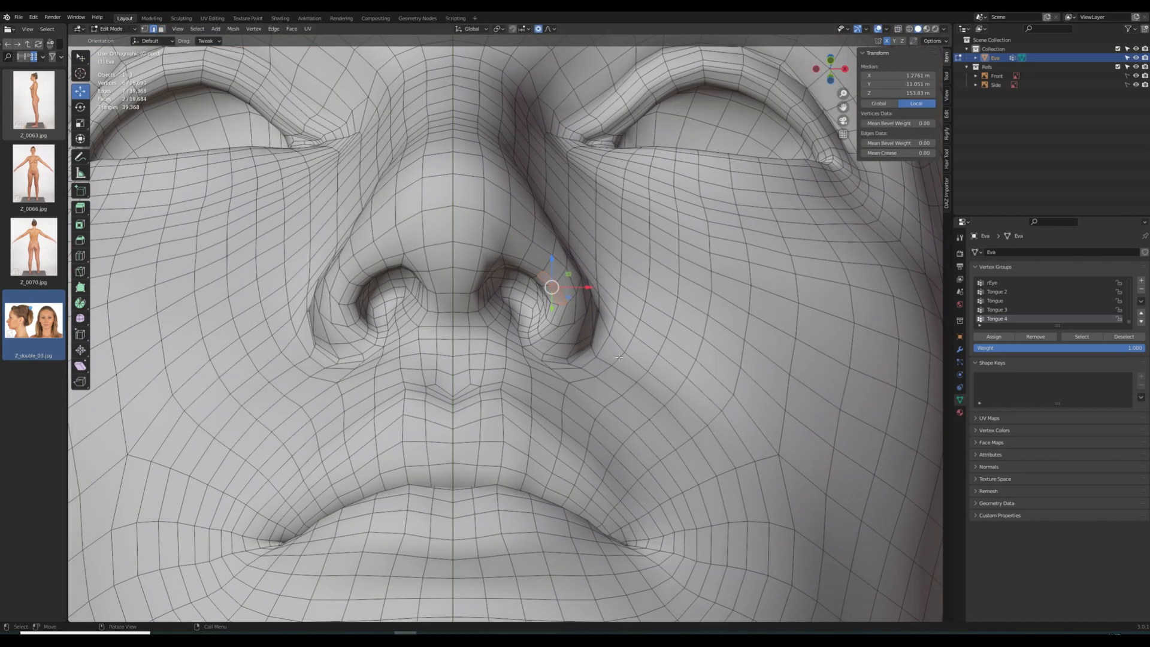
pyautogui.keyDown('alt'); pyautogui.click(517, 318); pyautogui.keyUp('alt')
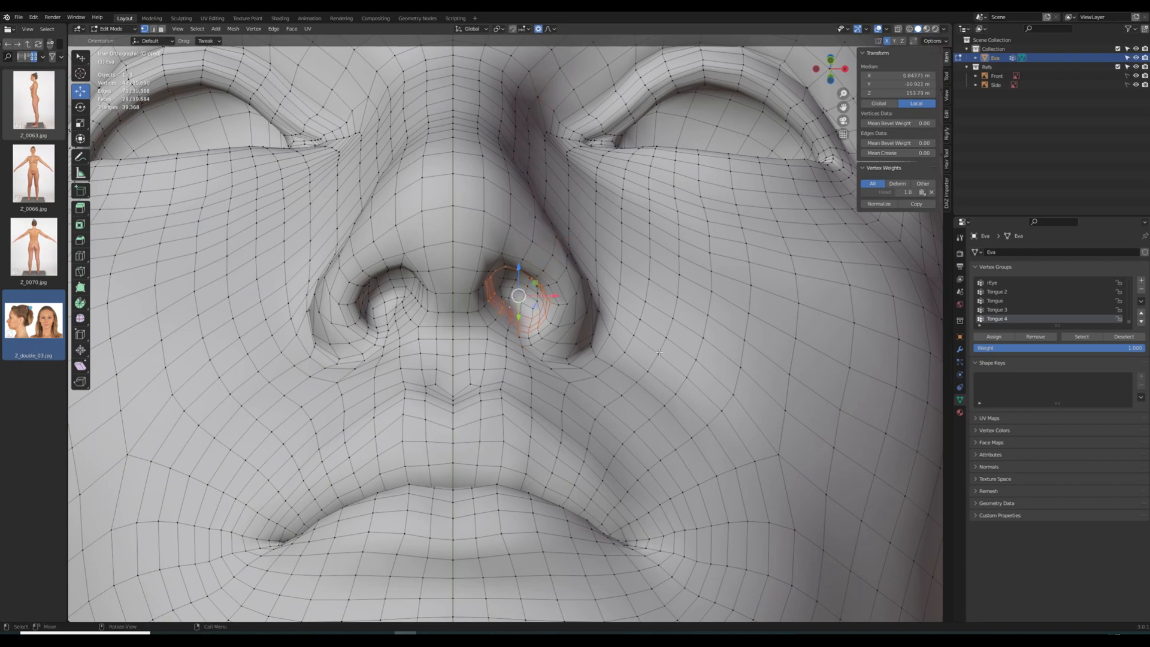
pyautogui.moveTo(659, 353); pyautogui.dragTo(711, 332, button='middle')
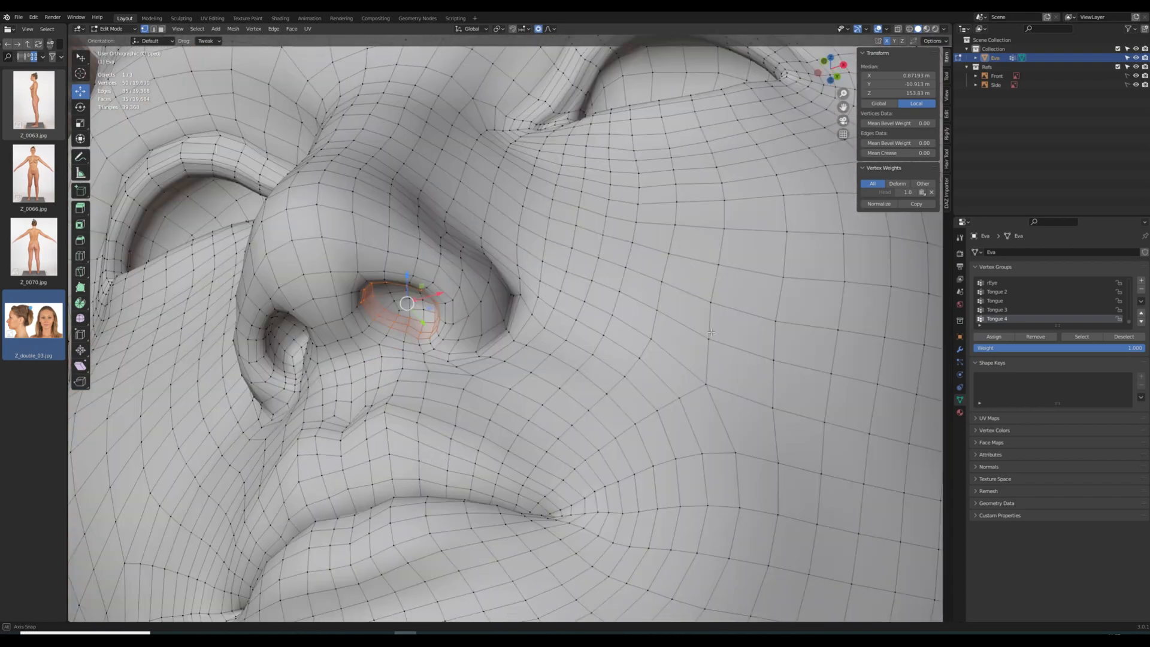
pyautogui.press('KP_1')
pyautogui.hotkey('alt', 'z')
pyautogui.press('g')
pyautogui.press('z')
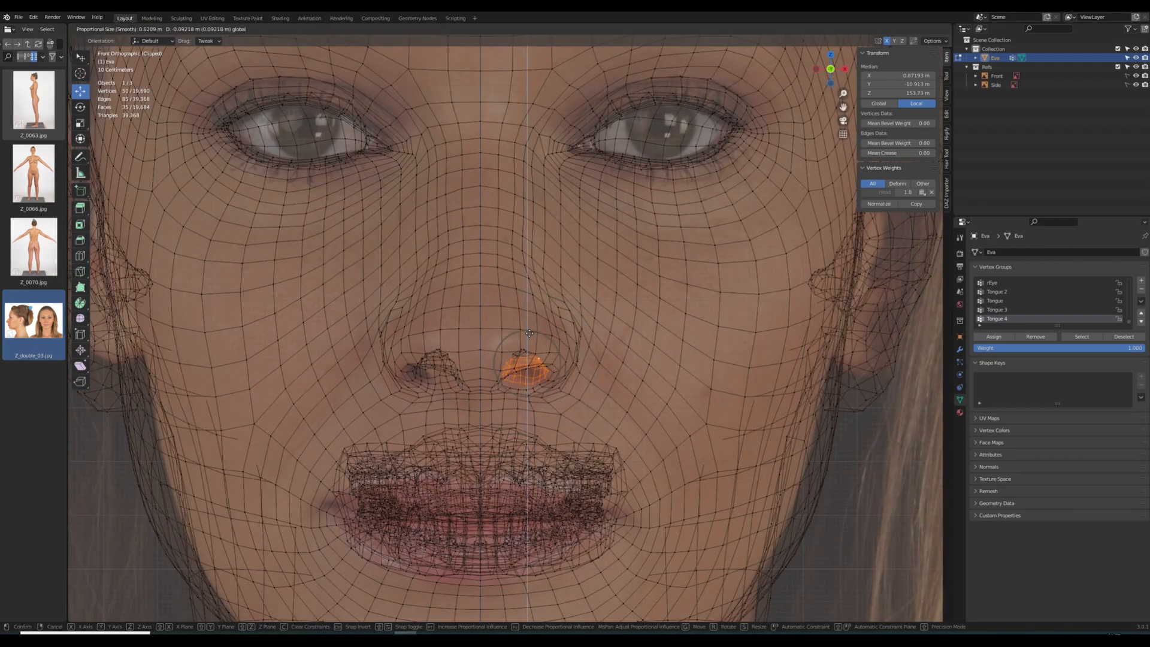
pyautogui.click(529, 333)
# Box-select the centre-line vertex on the nose bridge in side view and move it forward along Y to about -11.3 m
pyautogui.press('KP_3')
pyautogui.hotkey('alt', 'a')
pyautogui.press('b')
pyautogui.moveTo(225, 291); pyautogui.dragTo(268, 316)
pyautogui.scroll(-11, 272, 317)
pyautogui.moveTo(320, 206); pyautogui.dragTo(316, 205)
pyautogui.keyDown('shift'); pyautogui.moveTo(548, 222); pyautogui.dragTo(580, 270, button='middle'); pyautogui.keyUp('shift')
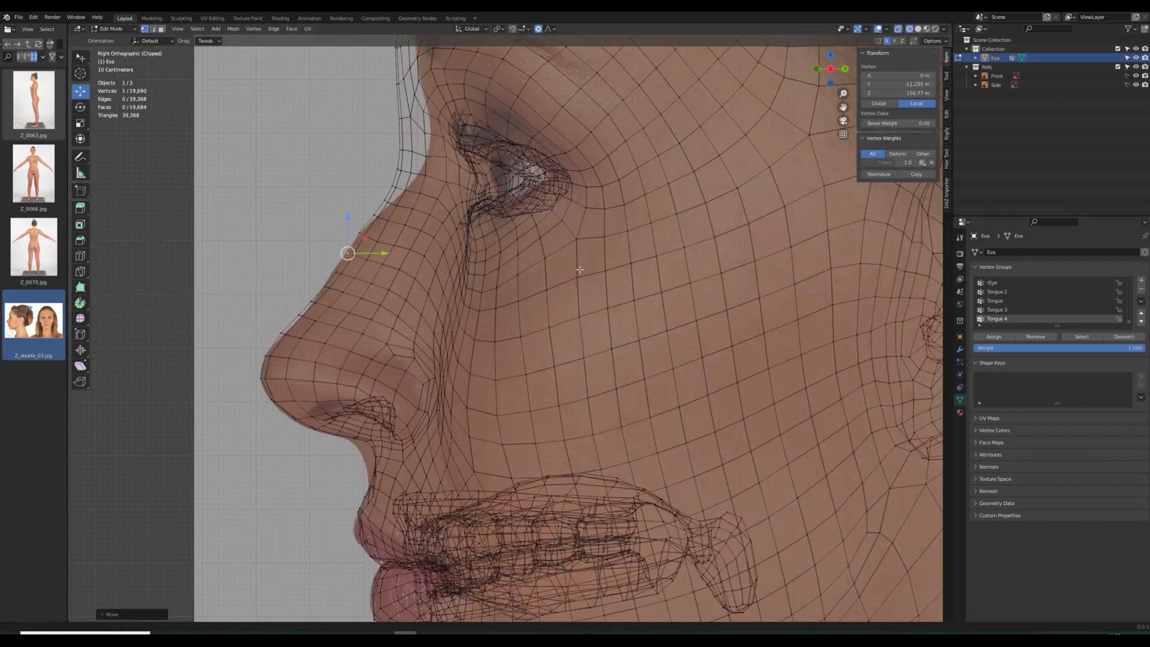
# Select the profile vertices just under the nose and move them forward along Y to match the side photo
pyautogui.hotkey('alt', 'a')
pyautogui.press('c')
pyautogui.click(373, 446)
pyautogui.rightClick(372, 446)
pyautogui.moveTo(404, 444); pyautogui.dragTo(392, 476)
pyautogui.scroll(1, 394, 459)
pyautogui.hotkey('alt', 'a')
# Select a three-vertex path above the upper lip, adjust it to the side profile, and smooth it
pyautogui.hotkey('shift', 'z')
pyautogui.moveTo(398, 513); pyautogui.dragTo(465, 515, button='middle')
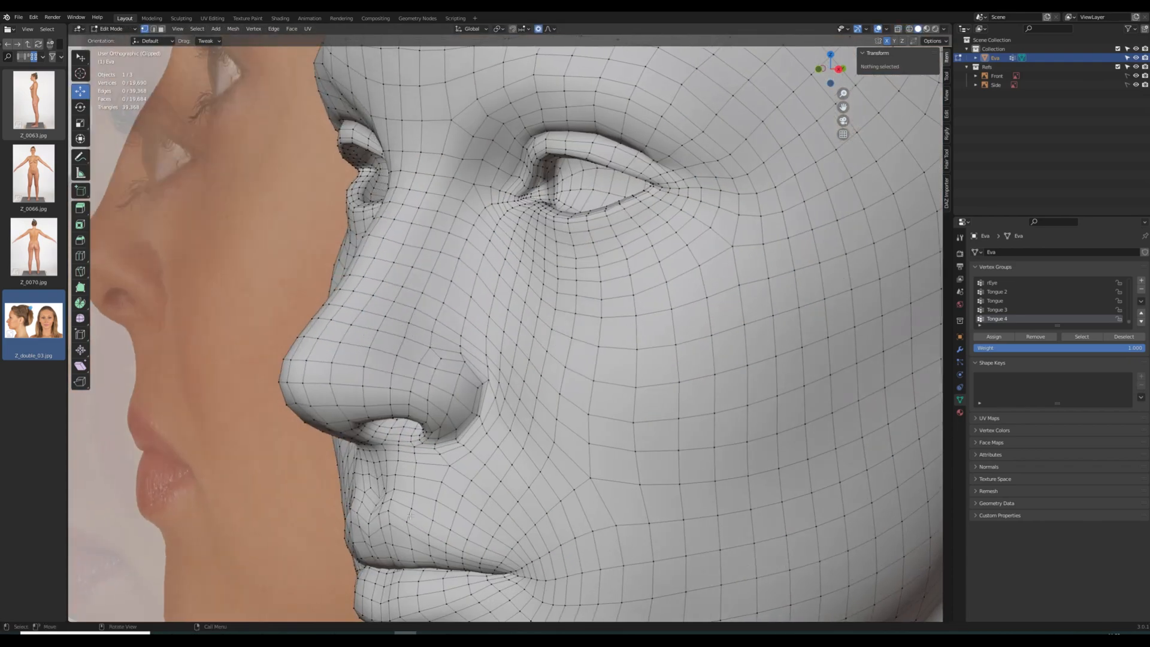
pyautogui.click(390, 511)
pyautogui.keyDown('ctrl'); pyautogui.click(413, 513); pyautogui.keyUp('ctrl')
pyautogui.press('KP_3')
pyautogui.hotkey('shift', 'z')
pyautogui.moveTo(376, 497); pyautogui.dragTo(371, 504)
pyautogui.scroll(-2, 373, 501)
pyautogui.hotkey('shift', 'z')
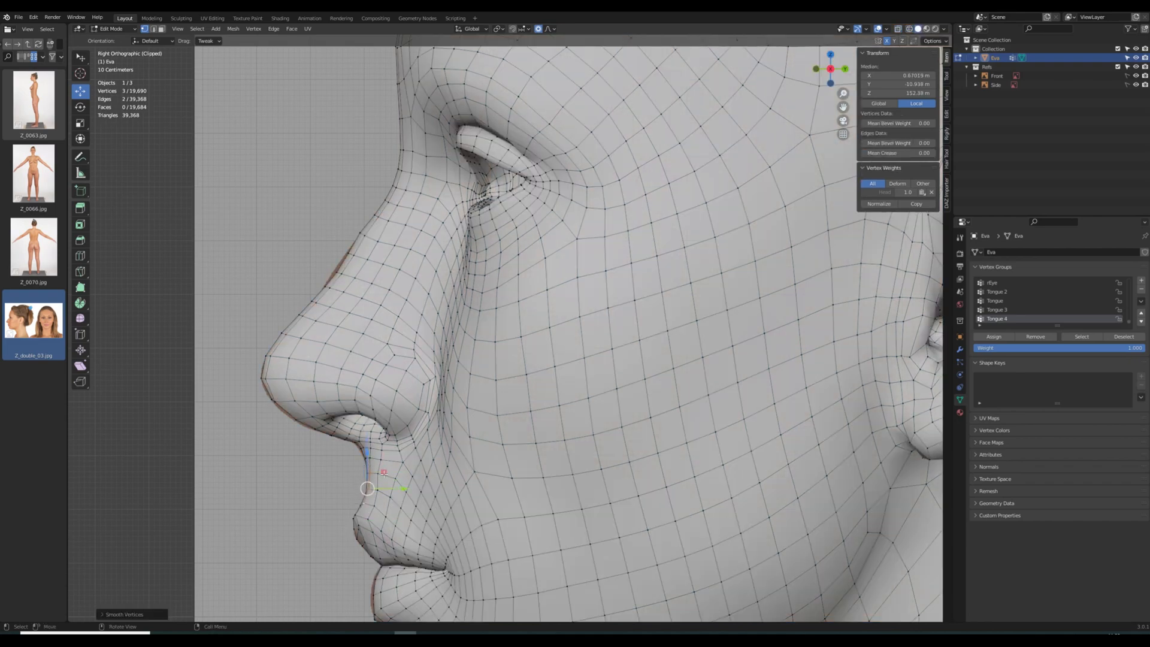
# Adjust the vertices on the underside of the nose tip and along the nose bridge to fit the side profile
pyautogui.hotkey('alt', 'a')
pyautogui.hotkey('shift', 'z')
pyautogui.moveTo(294, 421); pyautogui.dragTo(297, 418)
pyautogui.moveTo(298, 314); pyautogui.dragTo(304, 317)
pyautogui.hotkey('alt', 'a')
# Select the profile faces of the brow ridge in side view and move them slightly back along Y
pyautogui.keyDown('shift'); pyautogui.moveTo(590, 252); pyautogui.dragTo(572, 458, button='middle'); pyautogui.keyUp('shift')
pyautogui.scroll(-2, 599, 340)
pyautogui.moveTo(404, 376); pyautogui.dragTo(466, 374)
pyautogui.hotkey('alt', 'a')
pyautogui.hotkey('ctrl', 'z')
pyautogui.keyDown('ctrl'); pyautogui.moveTo(402, 267); pyautogui.dragTo(370, 309, button='right'); pyautogui.keyUp('ctrl')
pyautogui.keyDown('ctrl'); pyautogui.moveTo(409, 303); pyautogui.dragTo(383, 261, button='right'); pyautogui.keyUp('ctrl')
pyautogui.moveTo(460, 289); pyautogui.dragTo(468, 289)
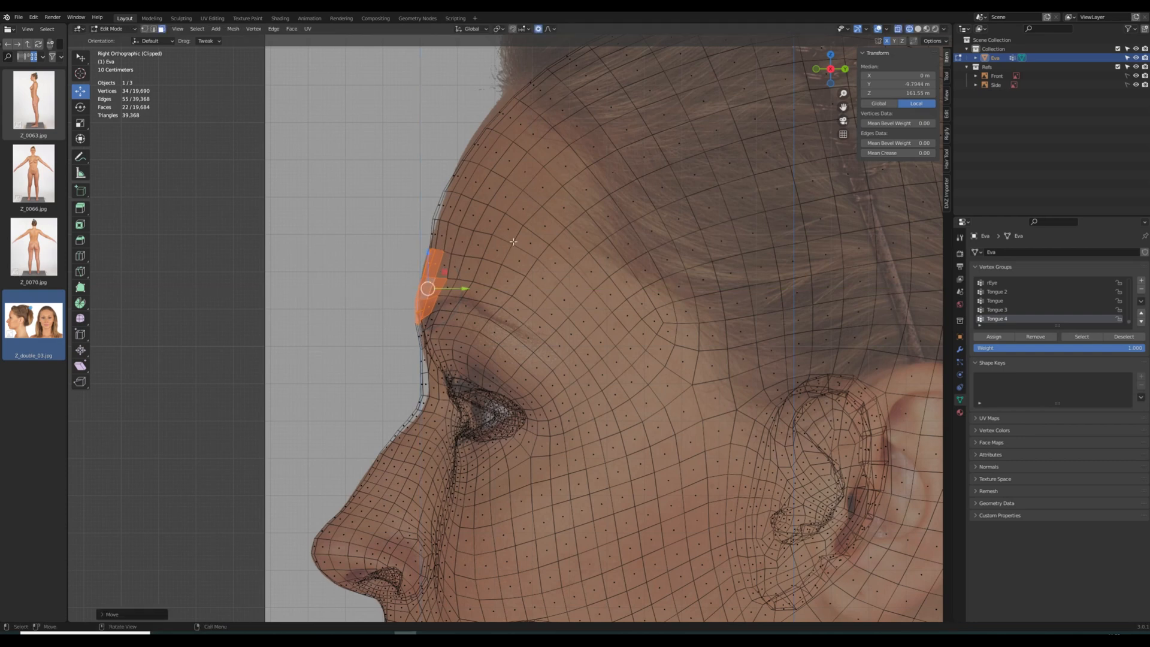
# Select the forehead's profile faces, move them slightly back along Y, and smooth them over an expanded selection
pyautogui.hotkey('alt', 'a')
pyautogui.keyDown('ctrl'); pyautogui.moveTo(423, 251); pyautogui.dragTo(365, 139, button='right'); pyautogui.keyUp('ctrl')
pyautogui.moveTo(489, 207); pyautogui.dragTo(491, 207)
pyautogui.hotkey('ctrl', '+')
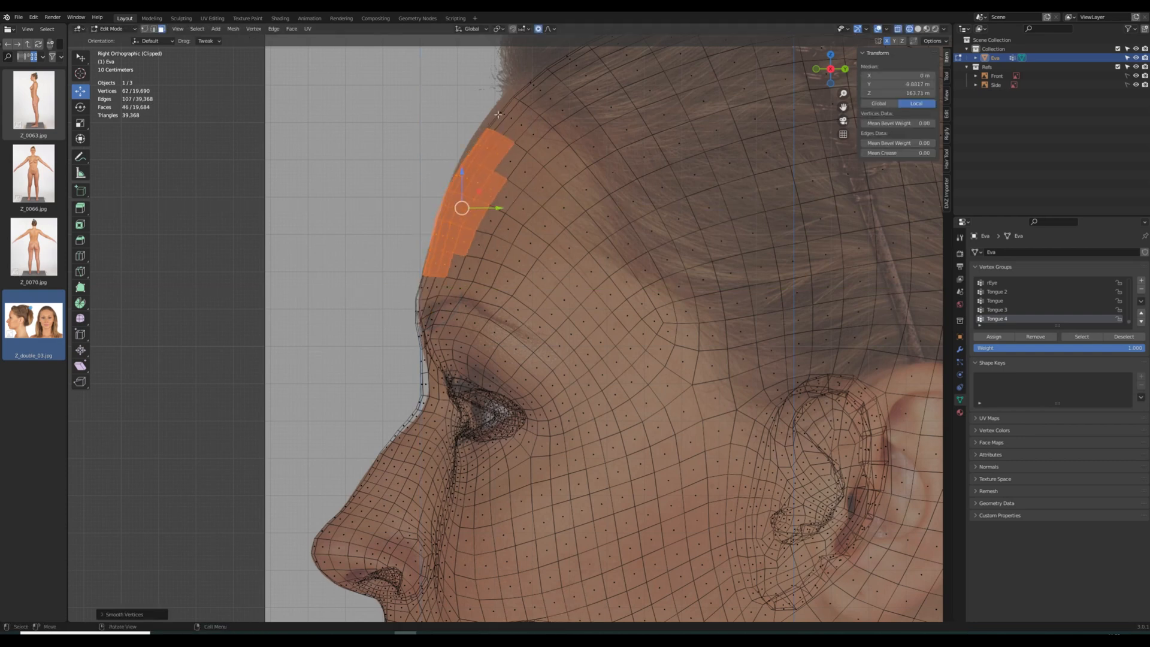
# Move faces at the nose root, upper nose bridge and brow slightly back along Y with proportional editing
pyautogui.press('g')
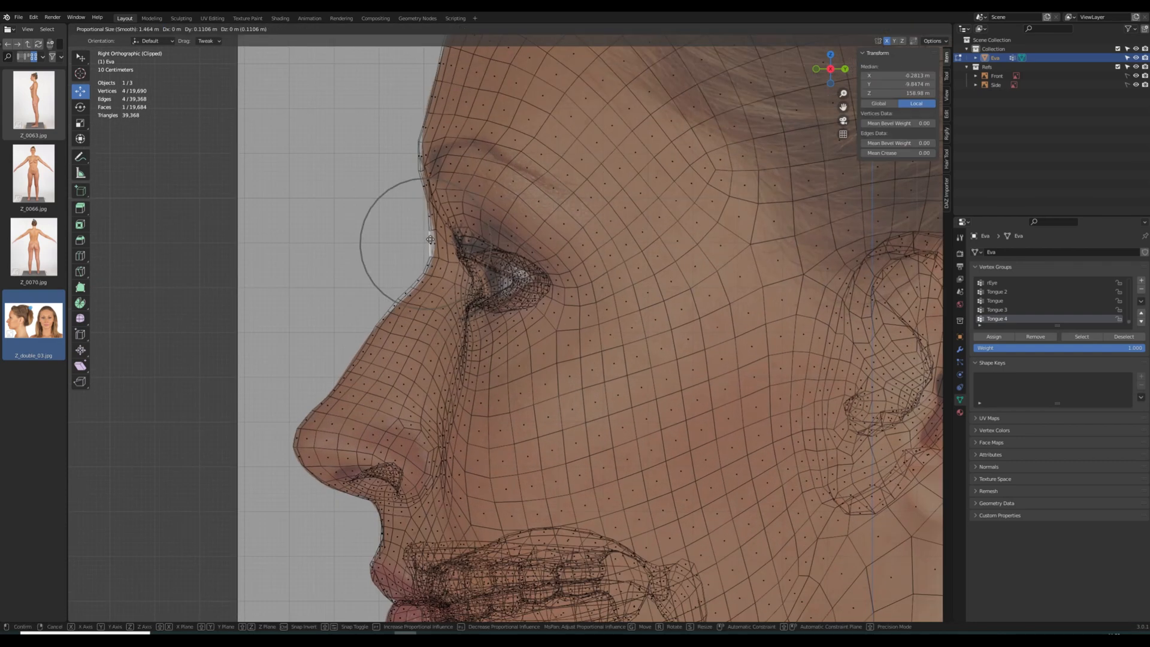
pyautogui.moveTo(435, 240); pyautogui.dragTo(435, 240)
pyautogui.moveTo(404, 293); pyautogui.dragTo(407, 294)
pyautogui.moveTo(418, 156); pyautogui.dragTo(422, 156)
pyautogui.scroll(-1, 422, 157)
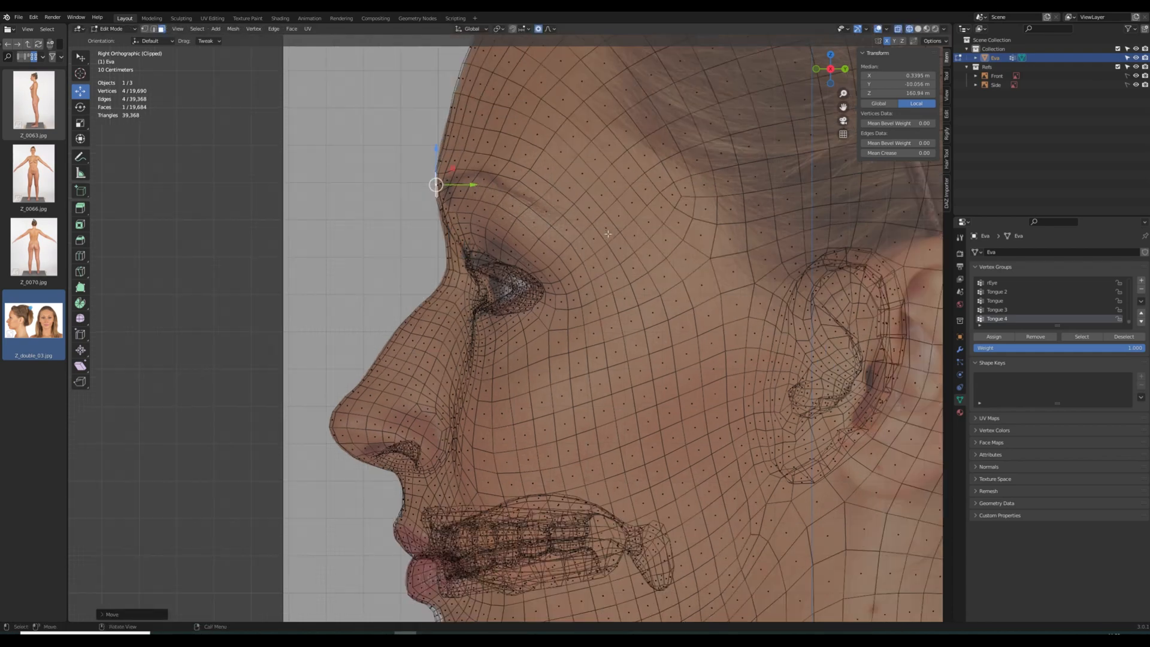
# Select the faces at the inner eye corner and move them slightly back along Y with proportional editing in side view
pyautogui.scroll(4, 605, 243)
pyautogui.hotkey('alt', 'a')
pyautogui.hotkey('shift', 'z')
pyautogui.click(448, 242)
pyautogui.keyDown('ctrl'); pyautogui.click(453, 273); pyautogui.keyUp('ctrl')
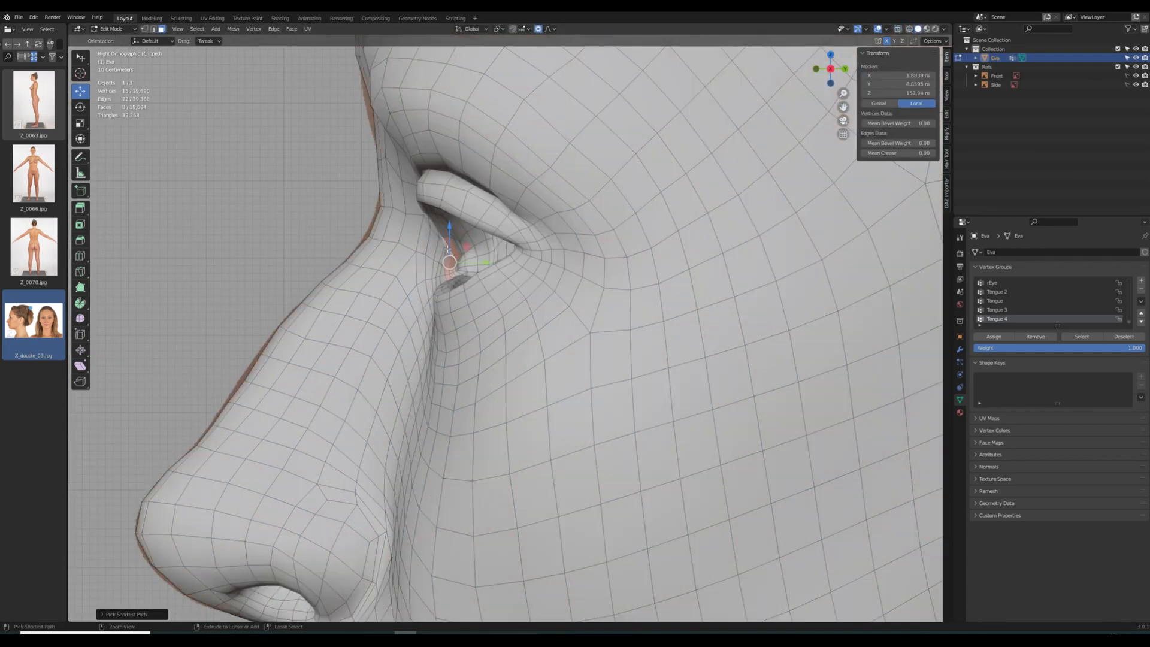
pyautogui.hotkey('shift', 'z')
pyautogui.press('g')
pyautogui.press('y')
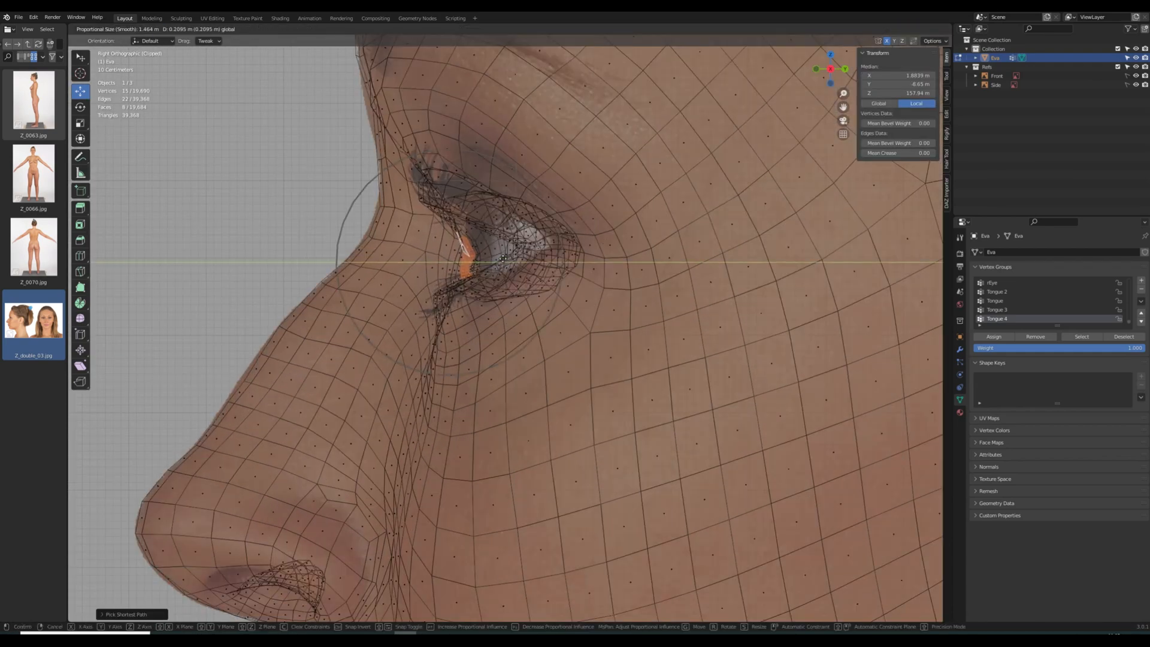
pyautogui.click(502, 259)
# Select the front faces of the upper eyelid and move them back along Y to match the side reference
pyautogui.hotkey('shift', 'z')
pyautogui.moveTo(502, 254); pyautogui.dragTo(569, 249, button='middle')
pyautogui.hotkey('alt', 'a')
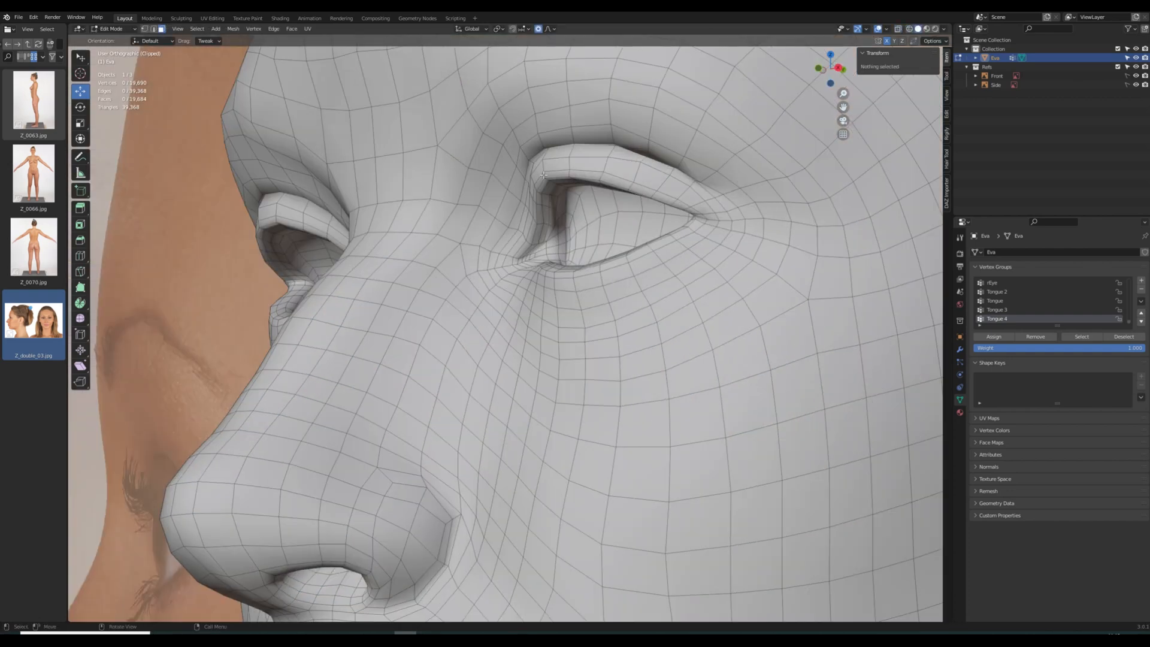
pyautogui.click(538, 172)
pyautogui.keyDown('ctrl'); pyautogui.click(591, 166); pyautogui.keyUp('ctrl')
pyautogui.press('KP_3')
pyautogui.hotkey('shift', 'z')
pyautogui.press('g')
pyautogui.press('y')
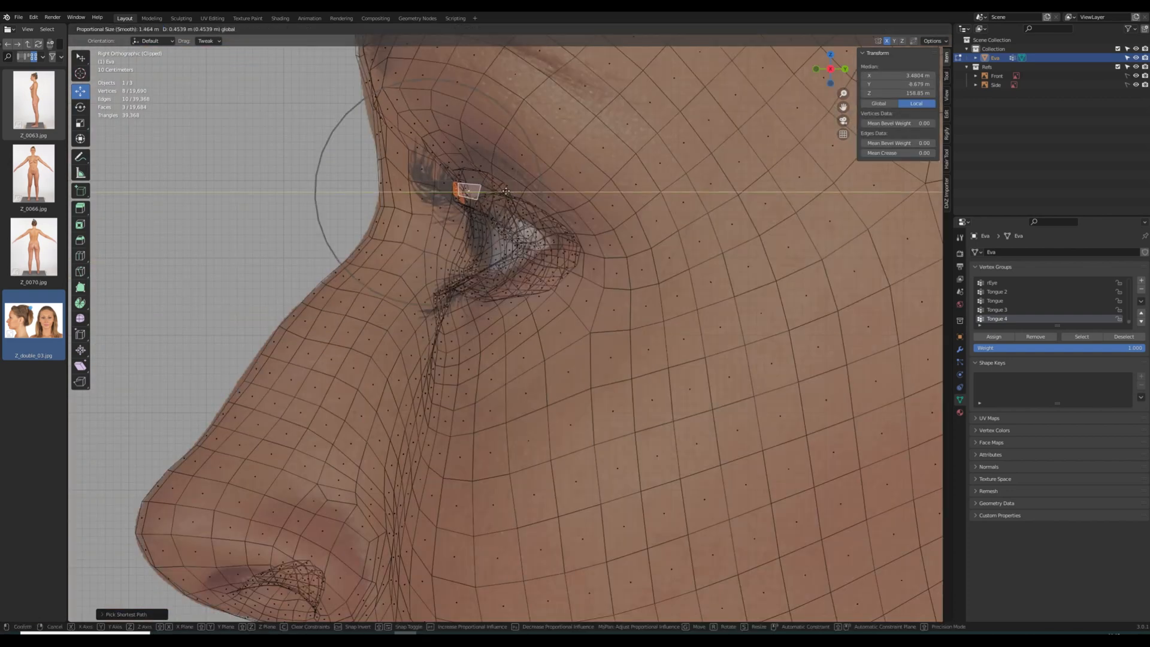
pyautogui.click(515, 191)
# Nudge a vertex beside the nose root in side view, using a smaller proportional editing radius
pyautogui.click(392, 157)
pyautogui.press('g')
pyautogui.scroll(8, 395, 157)
pyautogui.click(399, 157)
pyautogui.scroll(-2, 455, 227)
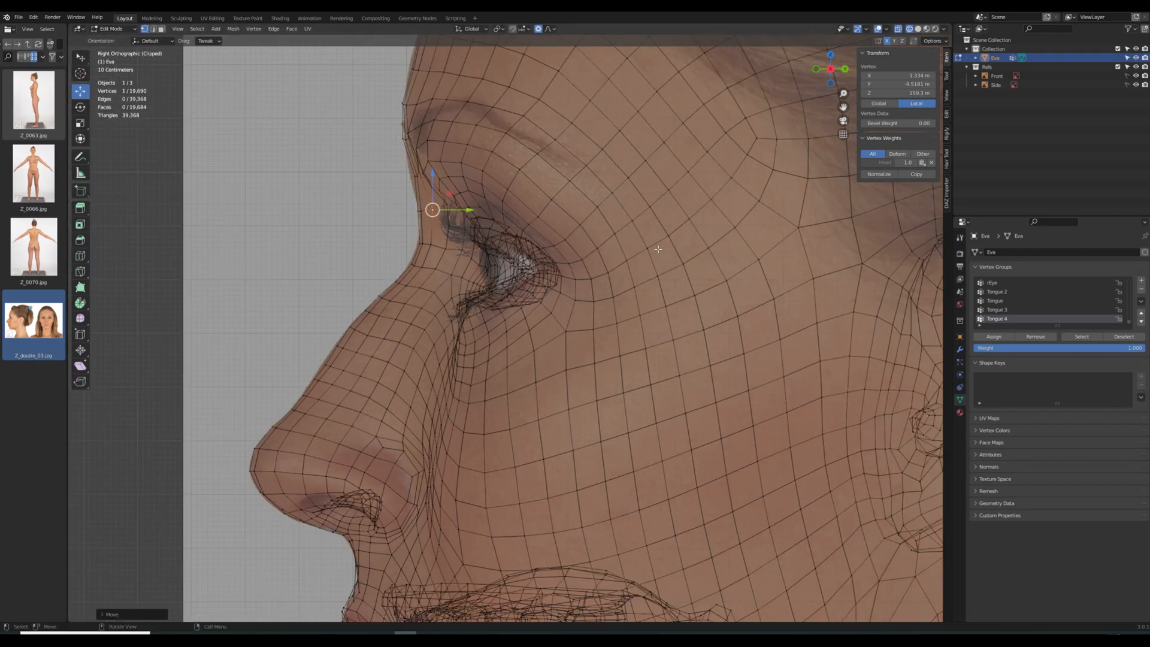
# Select the faces along the lower eyelid and move them in side view to follow the photo's lower lid line
pyautogui.scroll(2, 467, 240)
pyautogui.hotkey('shift', 'z')
pyautogui.moveTo(524, 292); pyautogui.dragTo(598, 292, button='middle')
pyautogui.click(598, 292)
pyautogui.keyDown('ctrl'); pyautogui.click(729, 283); pyautogui.keyUp('ctrl')
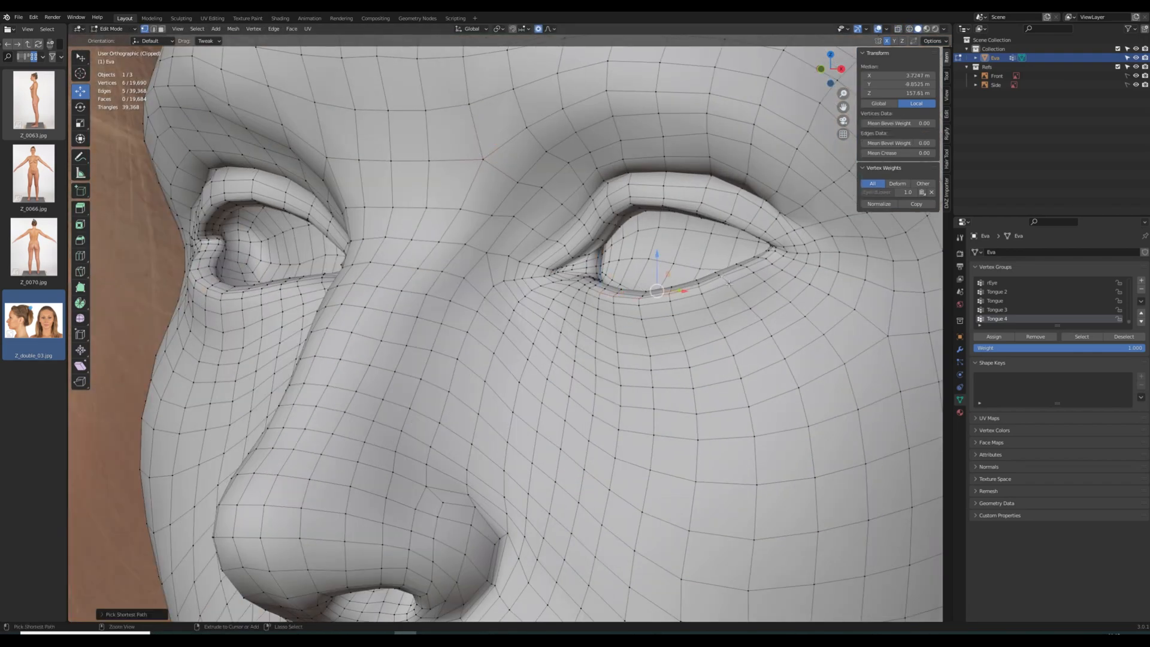
pyautogui.keyDown('ctrl'); pyautogui.click(602, 307); pyautogui.keyUp('ctrl')
pyautogui.press('KP_3')
pyautogui.hotkey('shift', 'z')
pyautogui.press('g')
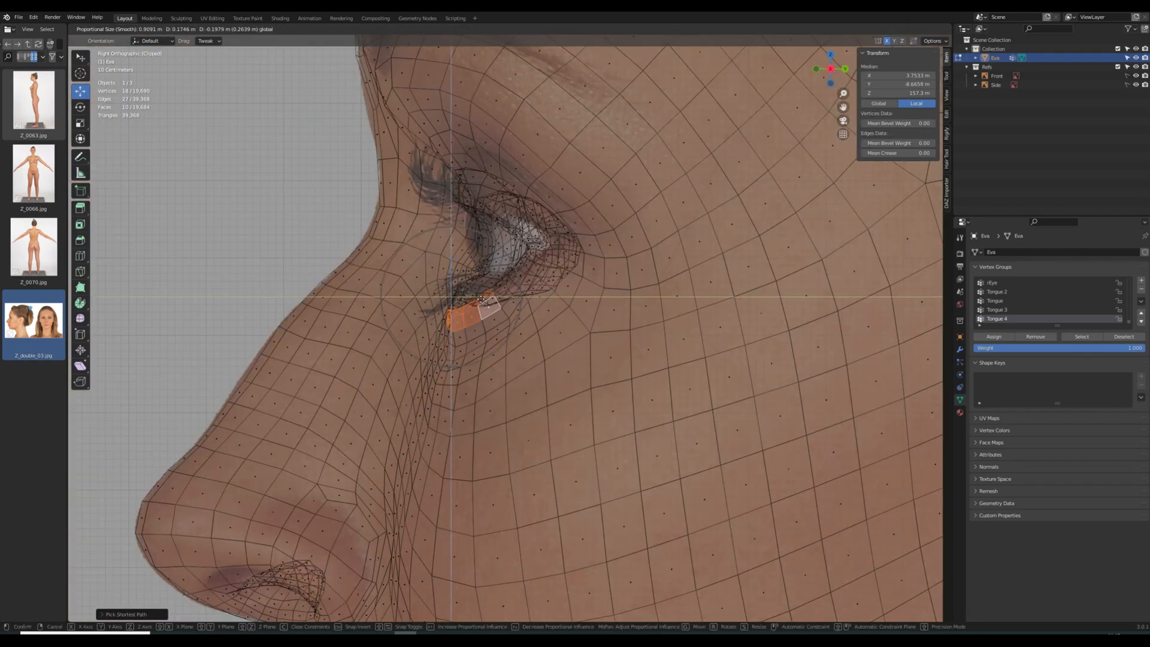
pyautogui.click(498, 281)
# Adjust the faces at the outer eye corner and the upper eyelid in side view to match the reference
pyautogui.hotkey('shift', 'z')
pyautogui.click(554, 244)
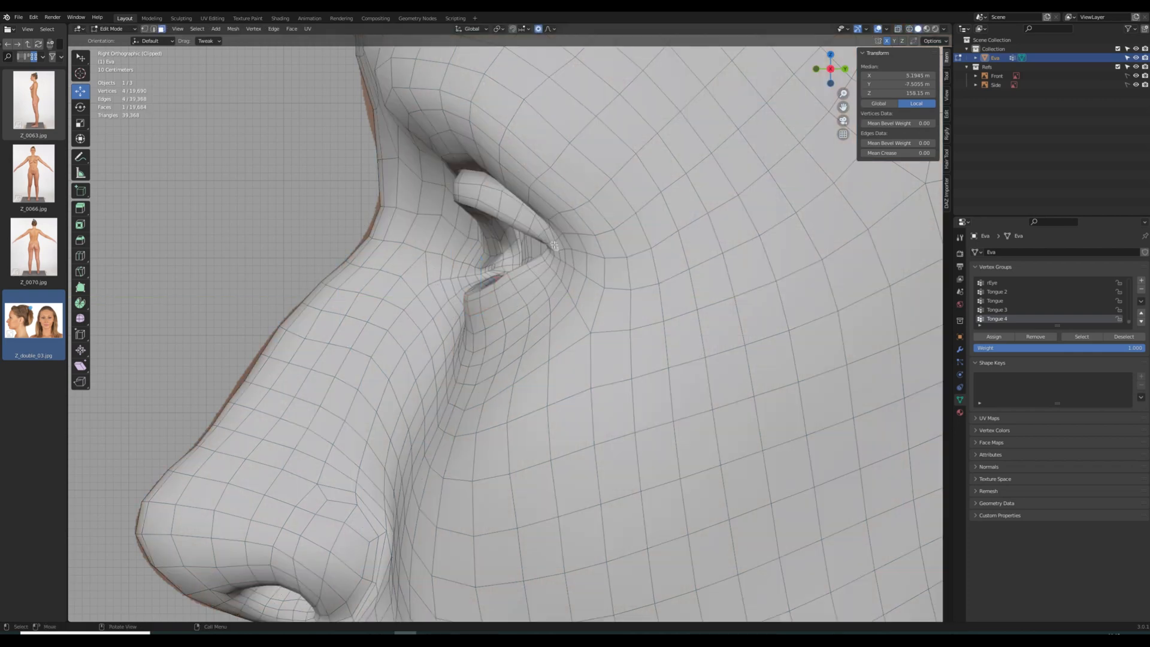
pyautogui.hotkey('shift', 'z')
pyautogui.moveTo(611, 220); pyautogui.dragTo(611, 221)
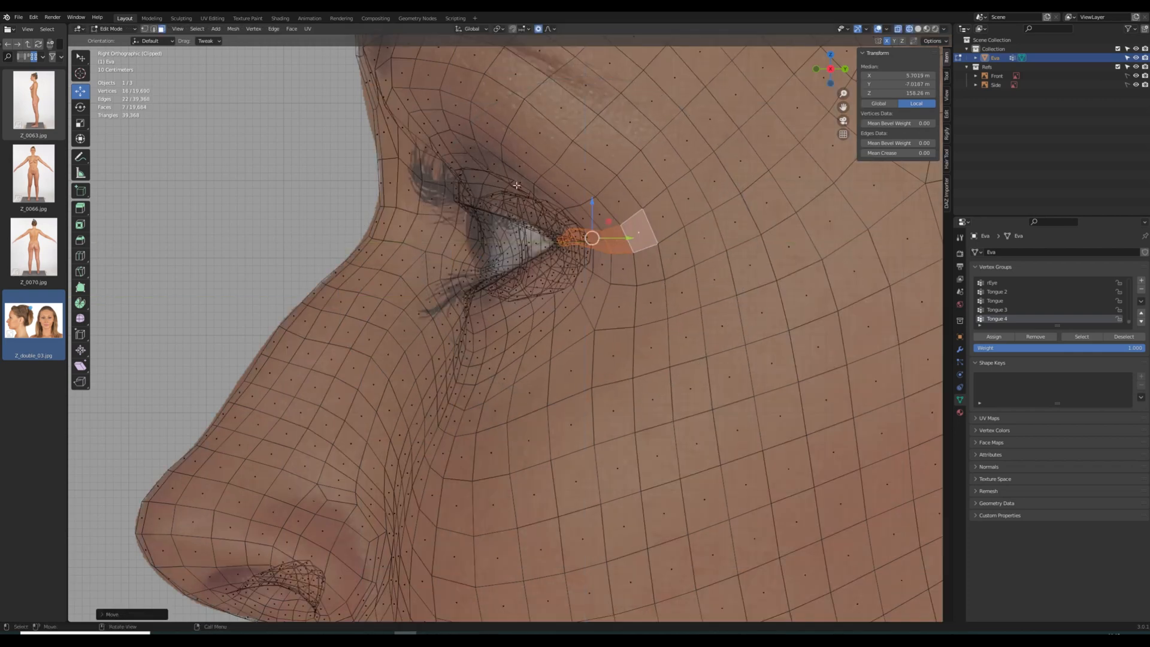
pyautogui.click(494, 182)
pyautogui.scroll(7, 516, 163)
pyautogui.moveTo(514, 163); pyautogui.dragTo(502, 124)
# Select the bands of faces along the crease between the upper eyelid and the brow, and clear the selection
pyautogui.moveTo(503, 129); pyautogui.dragTo(623, 129, button='middle')
pyautogui.hotkey('shift', 'z')
pyautogui.click(679, 118)
pyautogui.keyDown('ctrl'); pyautogui.click(825, 193); pyautogui.keyUp('ctrl')
pyautogui.keyDown('shift'); pyautogui.click(844, 193); pyautogui.keyUp('shift')
pyautogui.keyDown('ctrl'); pyautogui.click(674, 99); pyautogui.keyUp('ctrl')
pyautogui.scroll(-3, 665, 120)
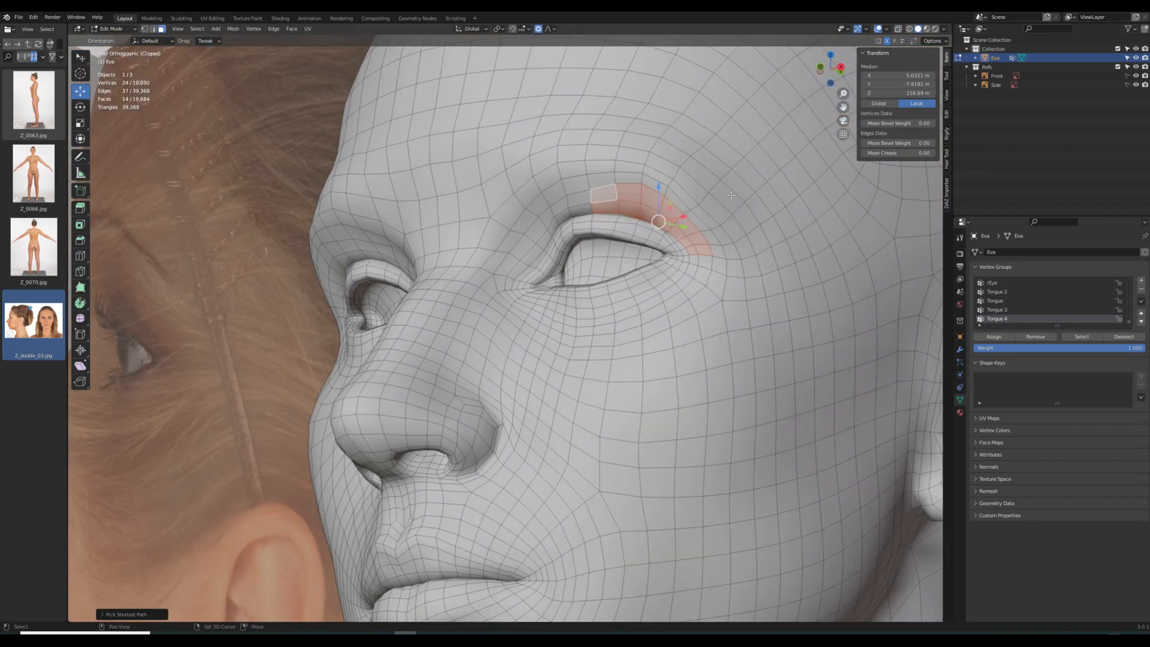
pyautogui.keyDown('shift'); pyautogui.moveTo(605, 180); pyautogui.dragTo(524, 297, button='middle'); pyautogui.keyUp('shift')
pyautogui.keyDown('shift'); pyautogui.click(520, 301); pyautogui.keyUp('shift')
pyautogui.hotkey('alt', 'a')
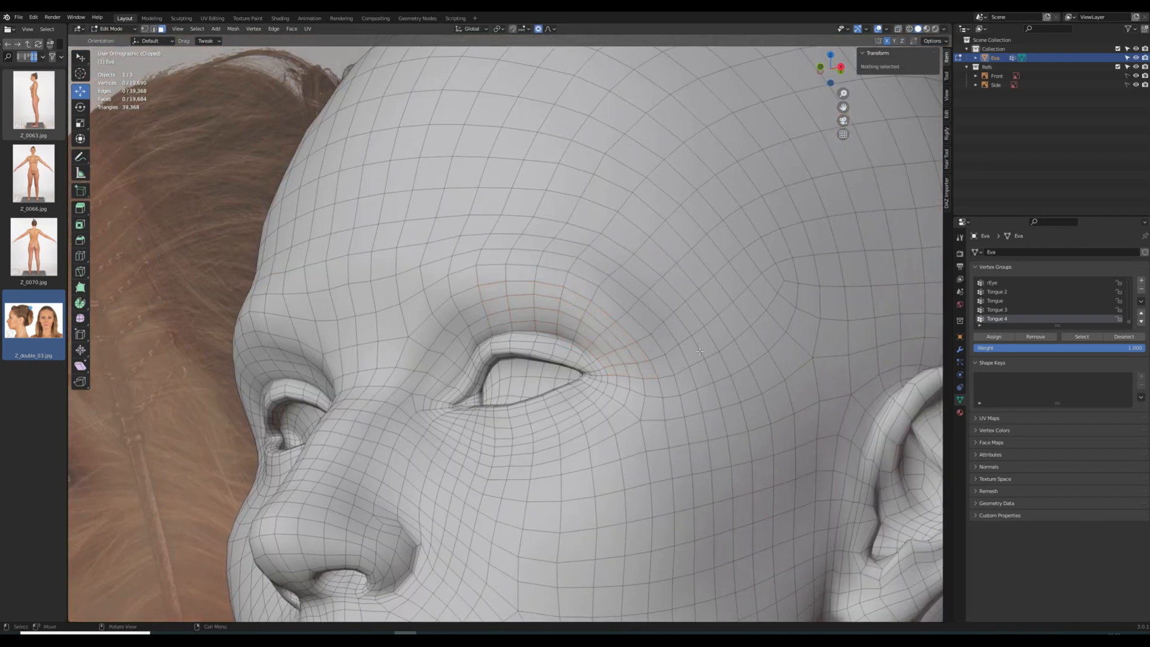
# Move a spot near the eye slightly upward in front view to fit the reference
pyautogui.press('KP_1')
pyautogui.hotkey('shift', 'z')
pyautogui.click(604, 388)
pyautogui.moveTo(603, 386); pyautogui.dragTo(602, 382)
# Select the faces along the inner rim of the upper eyelid from a close angled view, and clear the selection
pyautogui.scroll(1, 344, 438)
pyautogui.moveTo(345, 438)
pyautogui.keyDown('shift'); pyautogui.mouseDown(button='middle')
pyautogui.moveTo(567, 331)
pyautogui.moveTo(548, 224)
pyautogui.mouseUp(button='middle'); pyautogui.keyUp('shift')
pyautogui.hotkey('shift', 'z')
pyautogui.hotkey('shift', 'z')
pyautogui.scroll(2, 615, 365)
pyautogui.hotkey('shift', 'z')
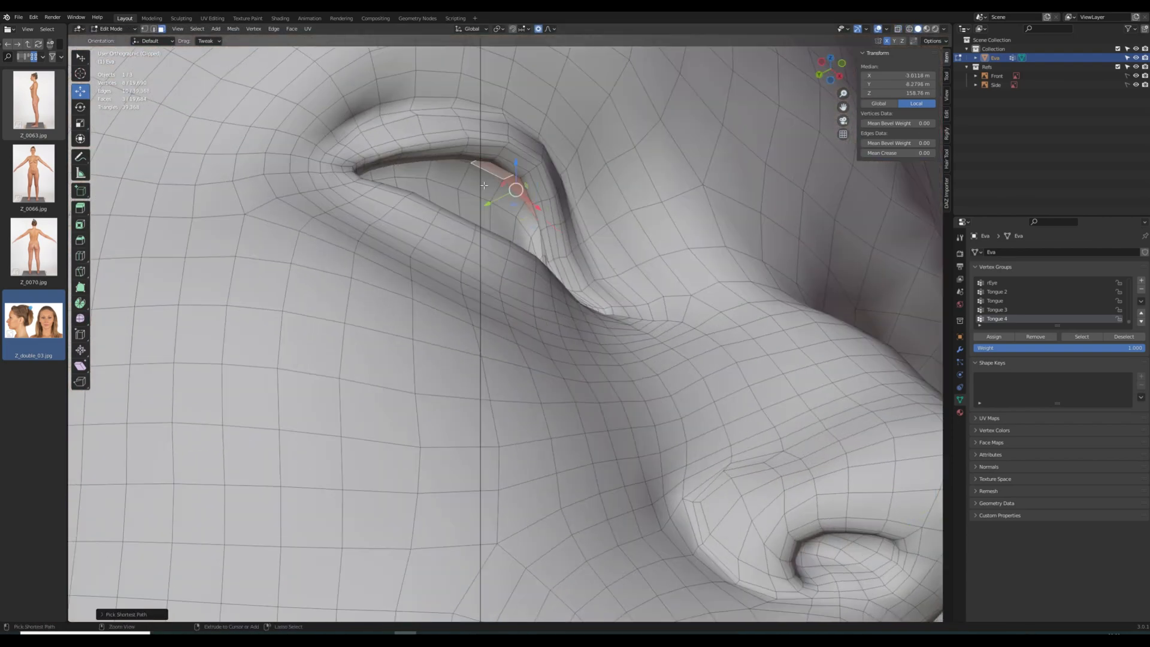
pyautogui.keyDown('ctrl'); pyautogui.click(484, 185); pyautogui.keyUp('ctrl')
pyautogui.keyDown('ctrl'); pyautogui.click(536, 238); pyautogui.keyUp('ctrl')
pyautogui.press('KP_1')
pyautogui.hotkey('alt', 'a')
pyautogui.scroll(-2, 345, 300)
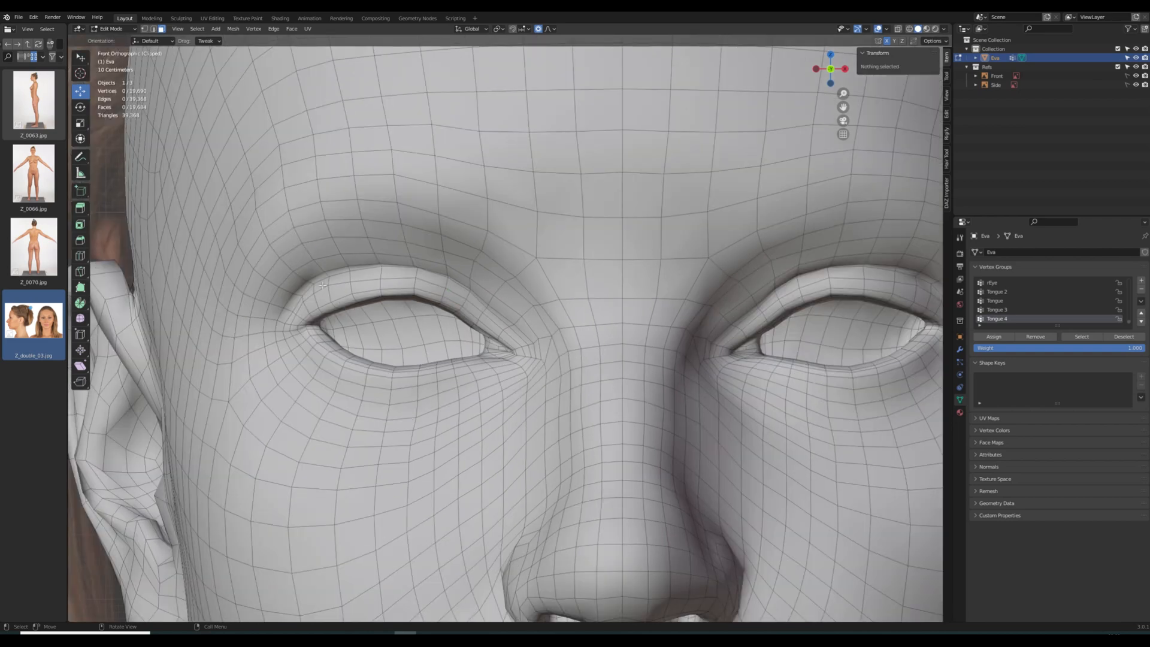
# Try to move two faces at the outer end of the upper eyelid in front view
pyautogui.click(323, 285)
pyautogui.keyDown('shift'); pyautogui.click(310, 296); pyautogui.keyUp('shift')
pyautogui.hotkey('alt', 'z')
pyautogui.press('g')
pyautogui.click(288, 317)
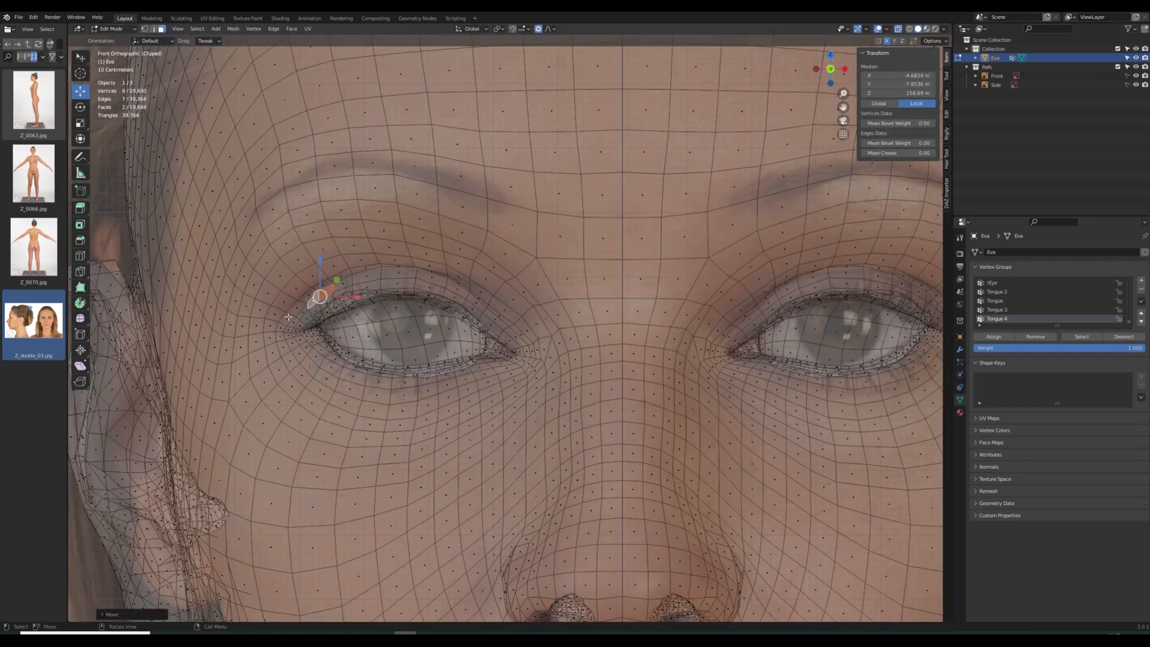
# Undo the latest changes to the outer upper eyelid and clear the selection
pyautogui.hotkey('ctrl', 'z')
pyautogui.hotkey('ctrl', 'z')
pyautogui.hotkey('ctrl', 'z')
pyautogui.hotkey('ctrl', 'z')
pyautogui.hotkey('ctrl', 'z')
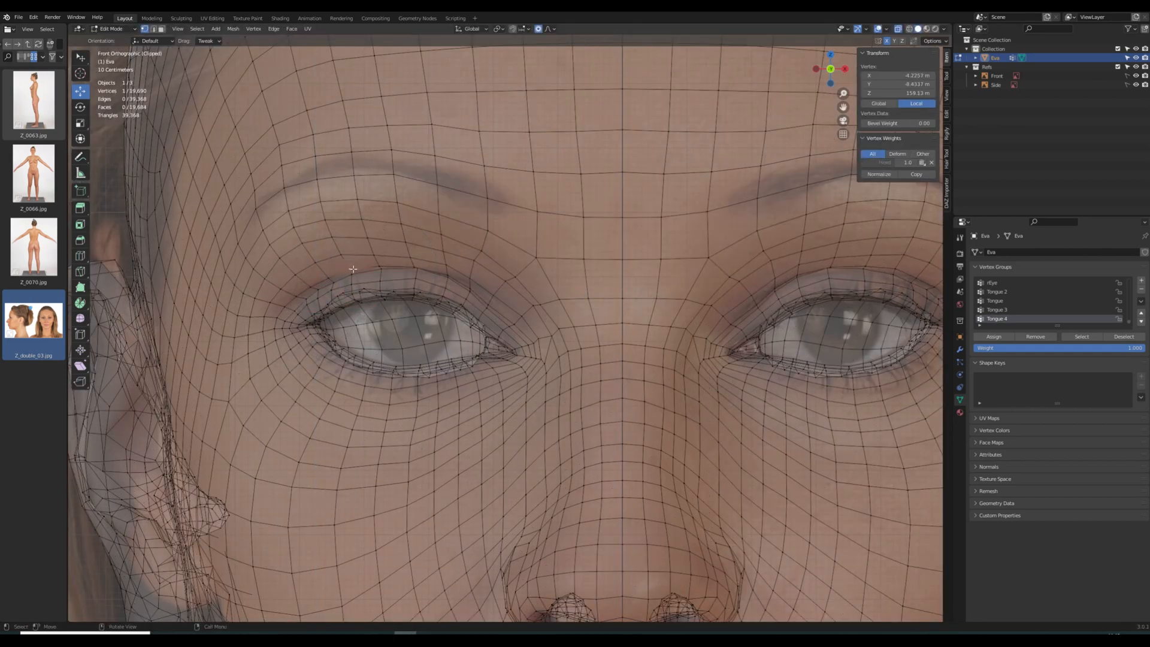
pyautogui.hotkey('alt', 'a')
pyautogui.scroll(-4, 419, 270)
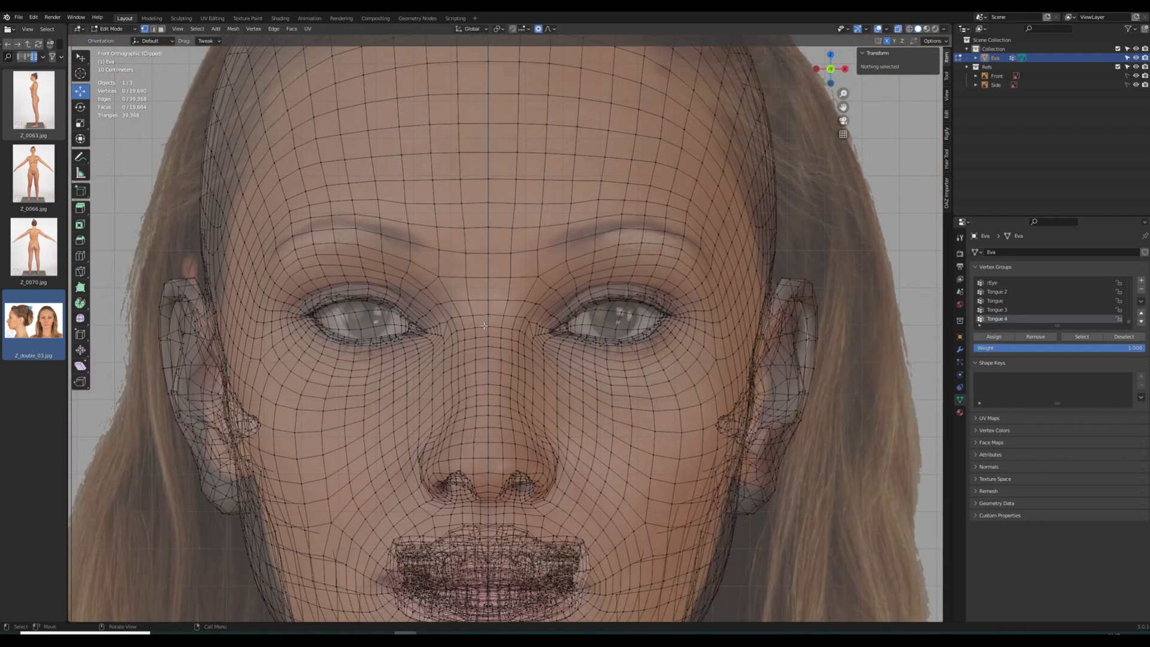
# Slide the edges below the inner end of the eyebrow along the mesh in front view
pyautogui.press('2')
pyautogui.click(551, 267)
pyautogui.press('g')
pyautogui.press('g')
pyautogui.click(553, 287)
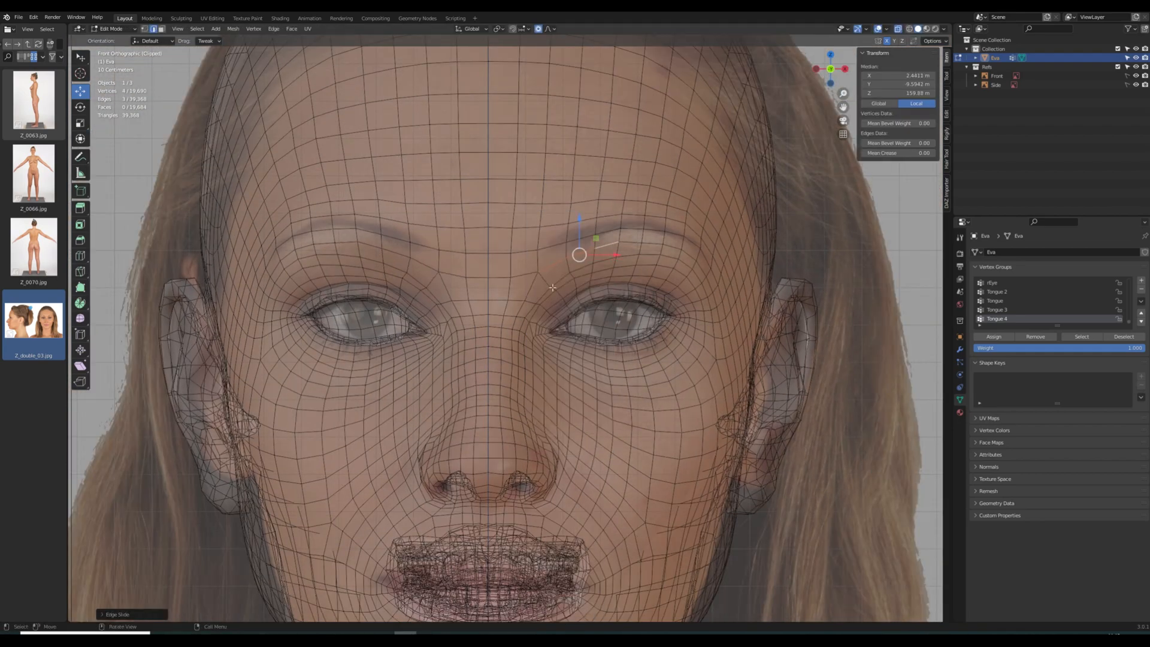
# Select the row of faces just under the character's right upper eyelid and smooth their vertices
pyautogui.press('3')
pyautogui.click(533, 312)
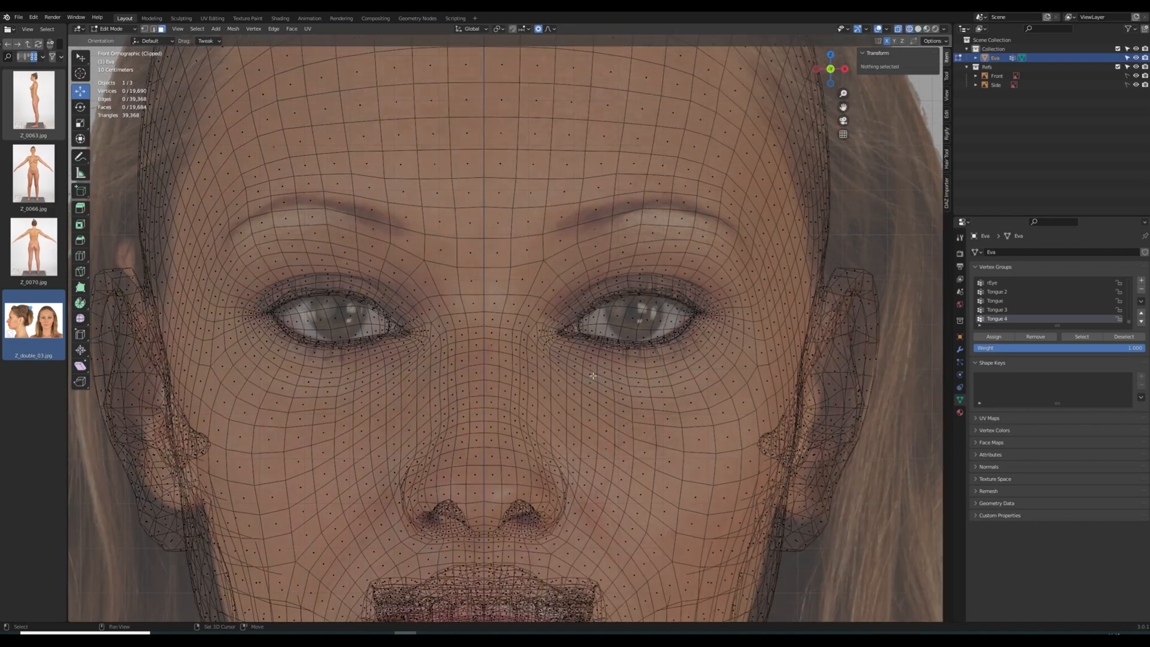
pyautogui.hotkey('alt', 'z')
pyautogui.moveTo(592, 376); pyautogui.dragTo(372, 336, button='middle')
pyautogui.click(304, 314)
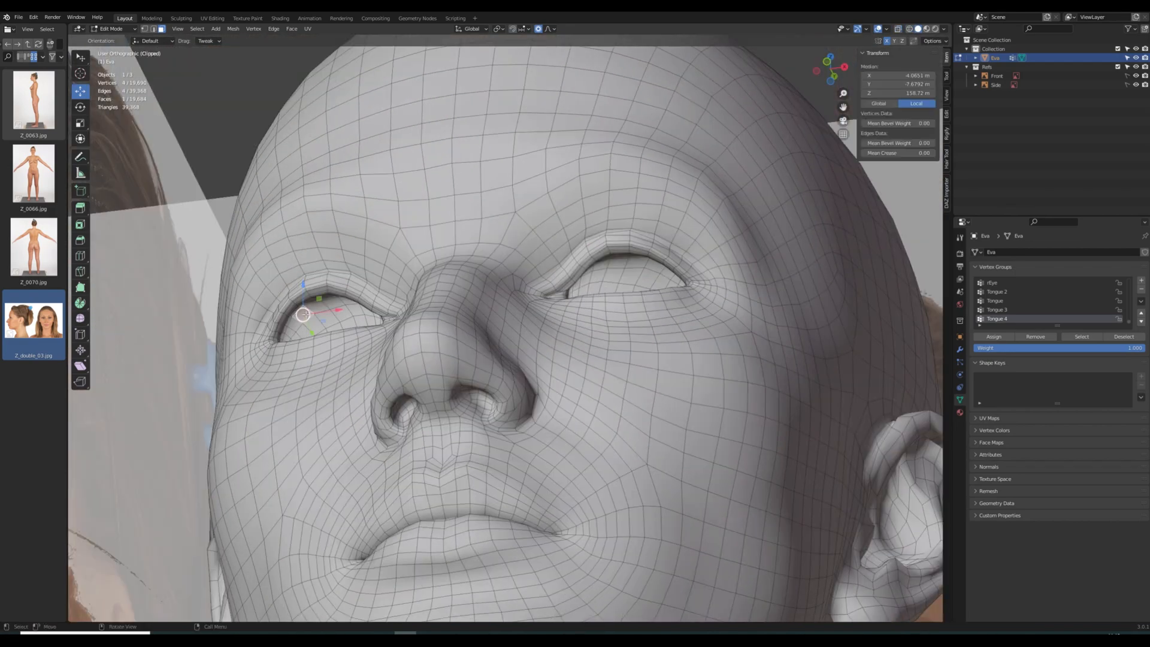
pyautogui.moveTo(304, 314); pyautogui.dragTo(305, 321)
pyautogui.press('KP_1')
pyautogui.scroll(-3, 603, 458)
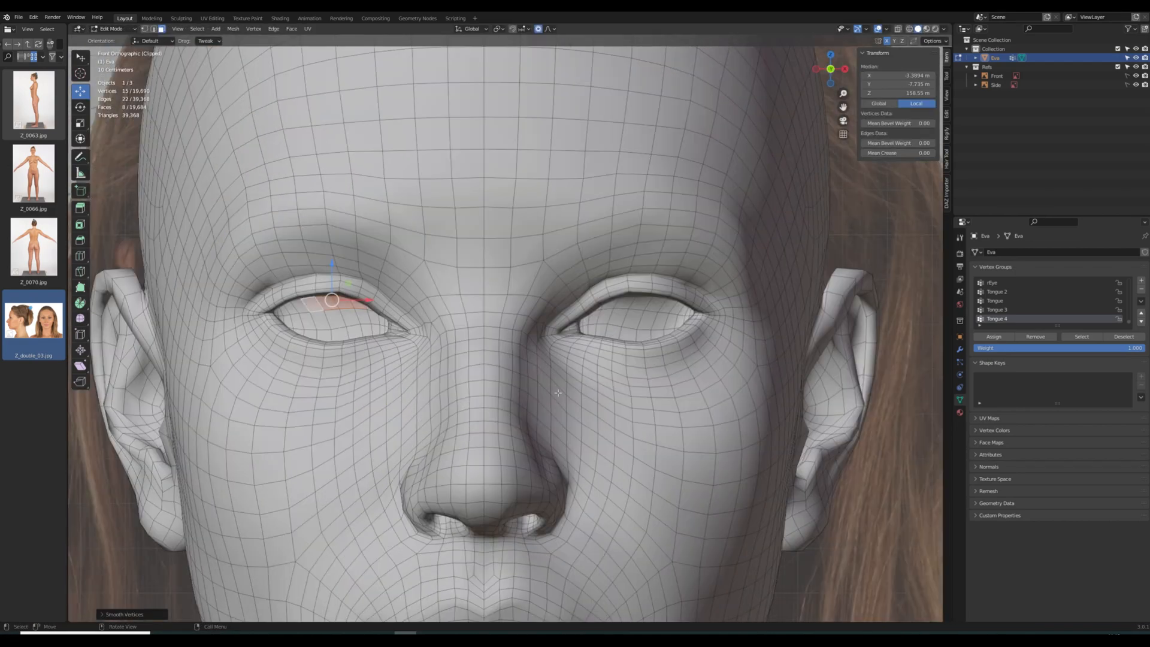
# Adjust the mesh below the nostril and a vertex on the side of the nose to match the front reference
pyautogui.hotkey('alt', 'a')
pyautogui.hotkey('alt', 'z')
pyautogui.scroll(5, 602, 458)
pyautogui.click(569, 452)
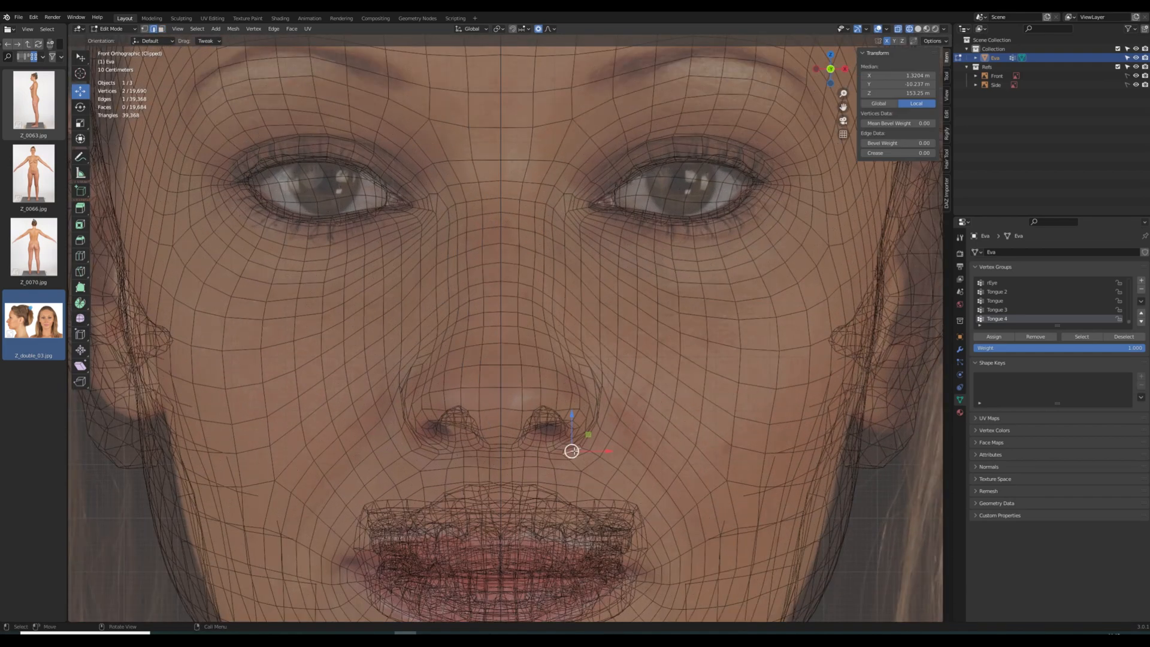
pyautogui.press('g')
pyautogui.click(585, 366)
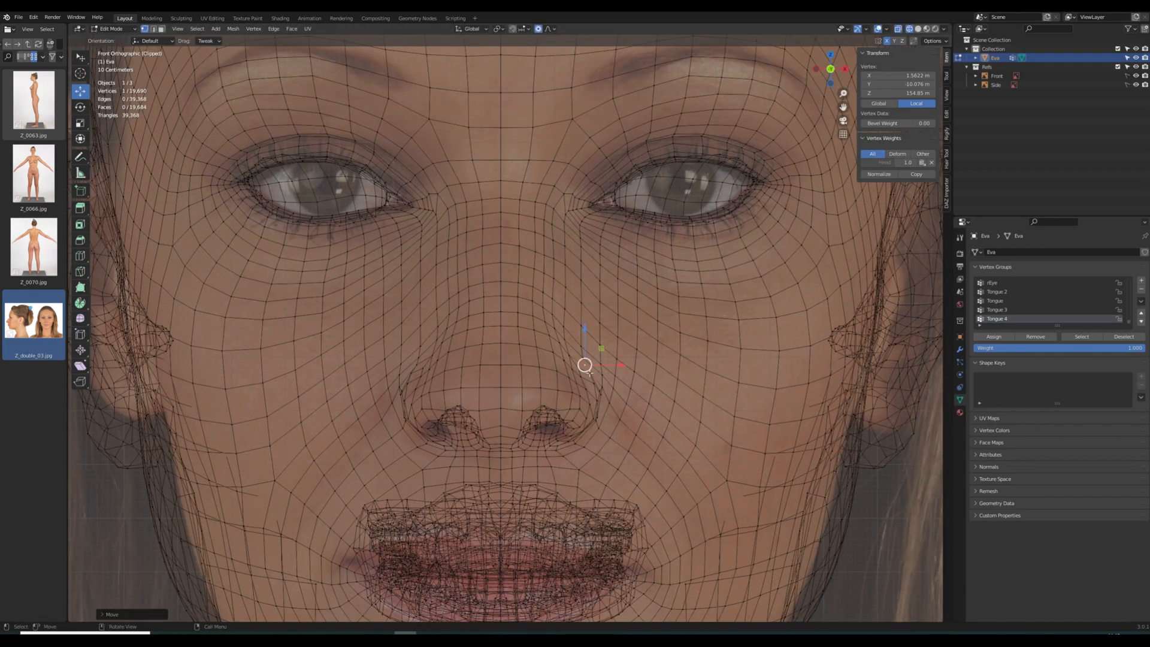
# Reposition vertices around the nostril opening in side view to match the photo
pyautogui.press('KP_3')
pyautogui.scroll(-2, 403, 354)
pyautogui.scroll(3, 556, 427)
pyautogui.moveTo(502, 440); pyautogui.dragTo(508, 392)
pyautogui.scroll(-6, 505, 408)
pyautogui.click(498, 411)
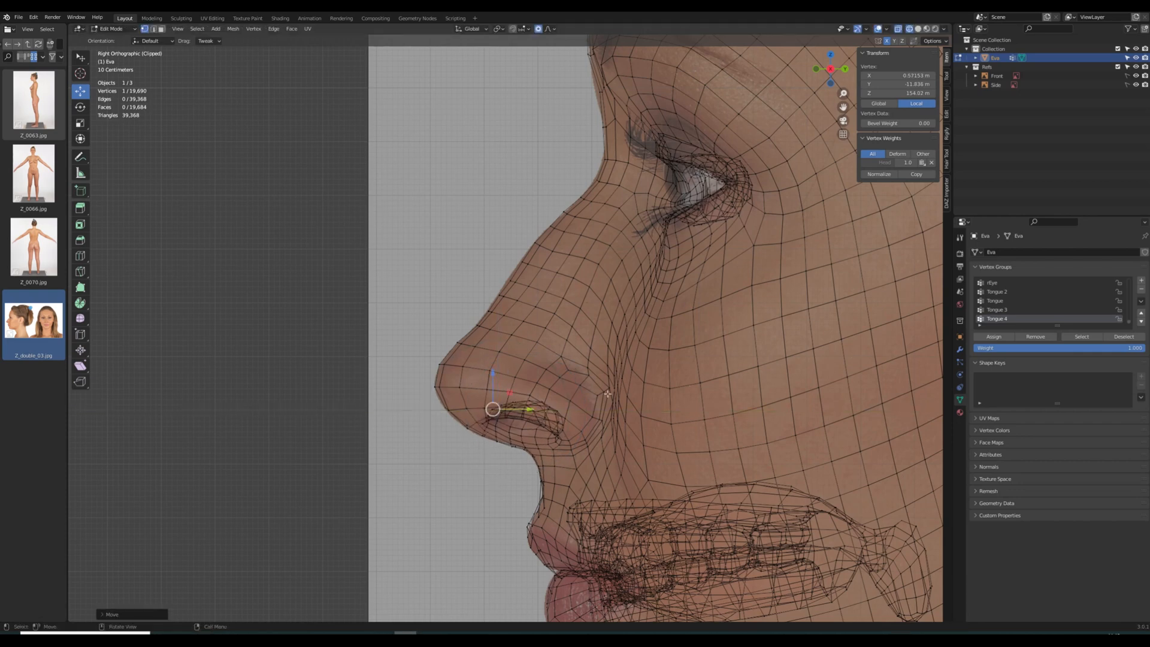
# Select a face at the rear of the nose wing, repeat the last operation on it, and clear the selection
pyautogui.press('3')
pyautogui.click(603, 398)
pyautogui.keyDown('alt'); pyautogui.click(601, 400); pyautogui.keyUp('alt')
pyautogui.hotkey('ctrl', 'z')
pyautogui.hotkey('ctrl', 'z')
pyautogui.hotkey('shift', 'z')
pyautogui.click(604, 399)
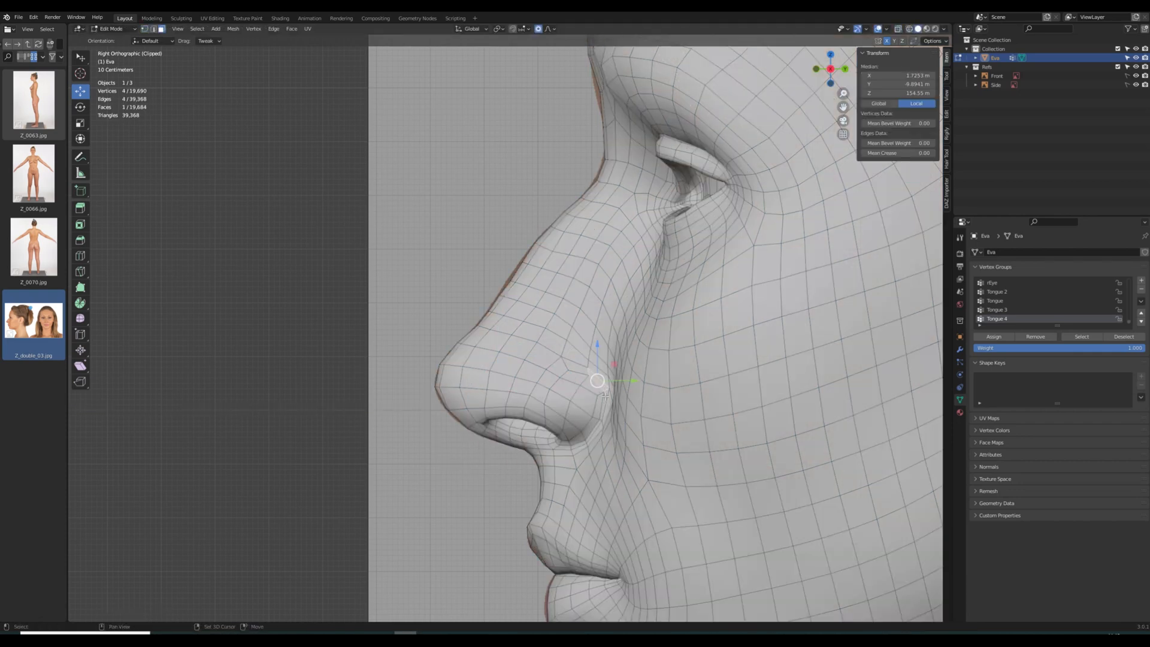
pyautogui.hotkey('shift', 'r')
pyautogui.moveTo(610, 408)
pyautogui.mouseDown(button='middle')
pyautogui.moveTo(651, 394)
pyautogui.moveTo(621, 375)
pyautogui.mouseUp(button='middle')
pyautogui.press('KP_3')
pyautogui.hotkey('alt', 'a')
# Move the chin's front profile faces back in side view to meet the reference outline
pyautogui.hotkey('shift', 'z')
pyautogui.scroll(-2, 629, 383)
pyautogui.keyDown('shift'); pyautogui.moveTo(675, 431); pyautogui.dragTo(656, 331, button='middle'); pyautogui.keyUp('shift')
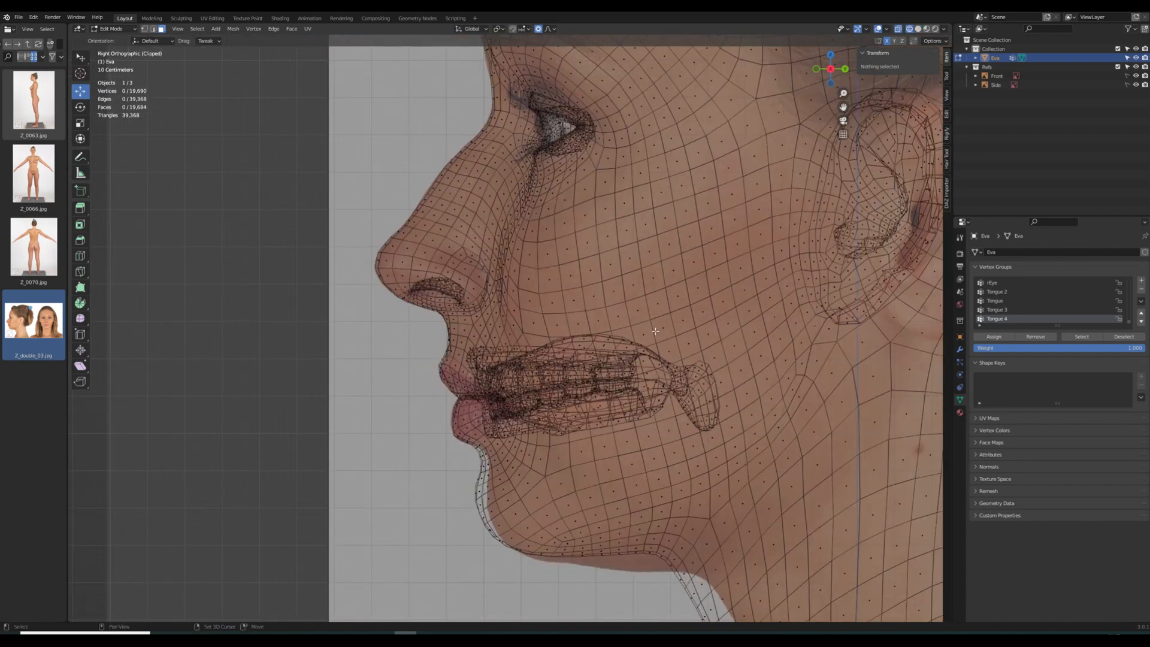
pyautogui.click(481, 497)
pyautogui.moveTo(520, 498); pyautogui.dragTo(530, 498)
pyautogui.hotkey('alt', 'a')
# Move the mesh under the jaw at the throat slightly down and back in side view to follow the photo
pyautogui.scroll(-3, 599, 455)
pyautogui.keyDown('shift'); pyautogui.moveTo(735, 492); pyautogui.dragTo(660, 400, button='middle'); pyautogui.keyUp('shift')
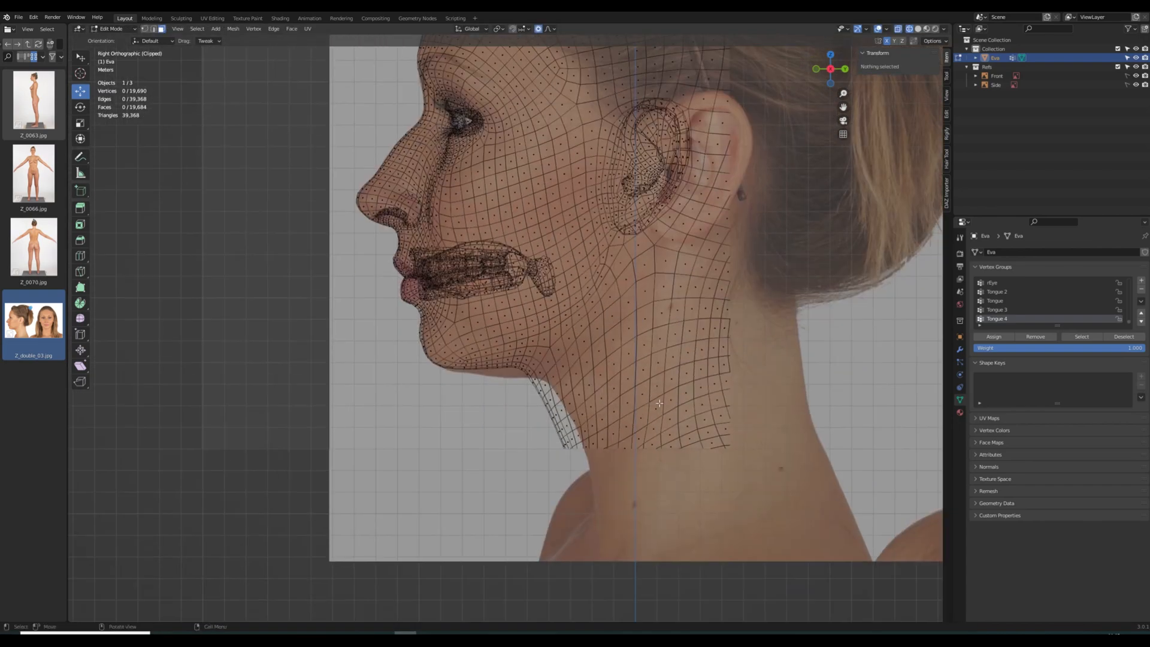
pyautogui.scroll(3, 599, 398)
pyautogui.click(520, 393)
pyautogui.moveTo(537, 379); pyautogui.dragTo(544, 391)
pyautogui.hotkey('alt', 'a')
# Move a vertex under the inner brow slightly outward and up in front view, and clear the selection
pyautogui.keyDown('shift'); pyautogui.moveTo(724, 340); pyautogui.dragTo(714, 415, button='middle'); pyautogui.keyUp('shift')
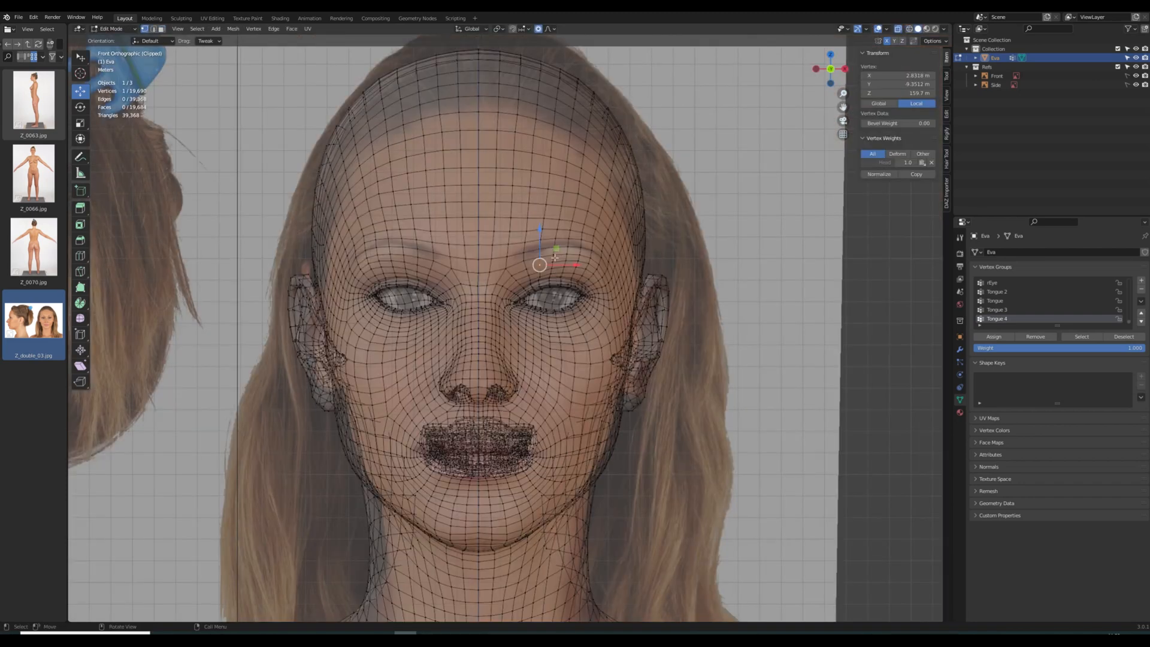
pyautogui.moveTo(555, 258); pyautogui.dragTo(573, 245)
pyautogui.hotkey('alt', 'a')
pyautogui.keyDown('shift'); pyautogui.moveTo(675, 394); pyautogui.dragTo(688, 326, button='middle'); pyautogui.keyUp('shift')
# Select all faces assigned to the Mouth material
pyautogui.press('3')
pyautogui.click(961, 412)
pyautogui.scroll(-2, 1041, 286)
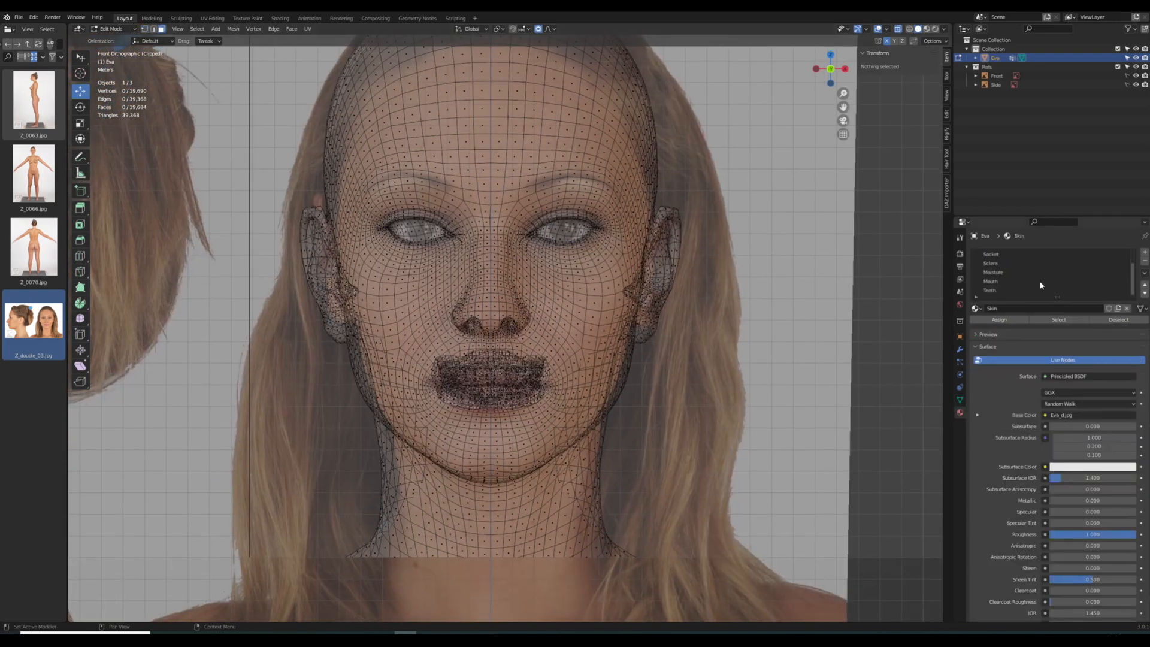
pyautogui.click(1041, 282)
pyautogui.click(1059, 320)
# Move the mouth interior forward and rotate it slightly in side view with proportional editing
pyautogui.press('KP_3')
pyautogui.scroll(3, 791, 330)
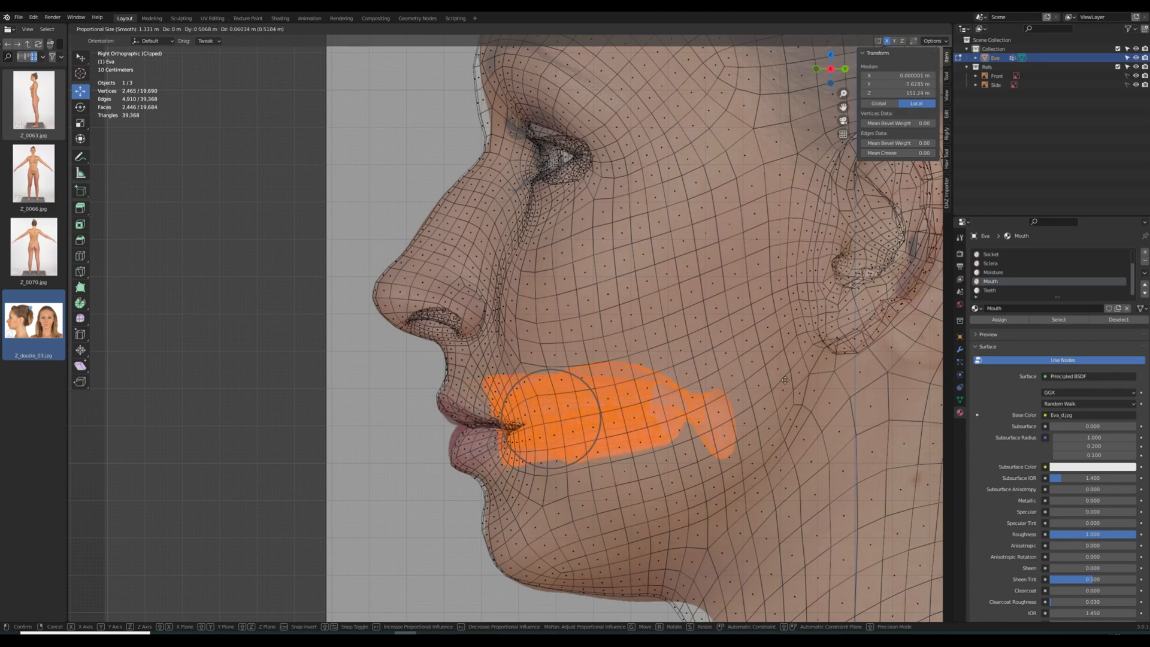
pyautogui.press('r')
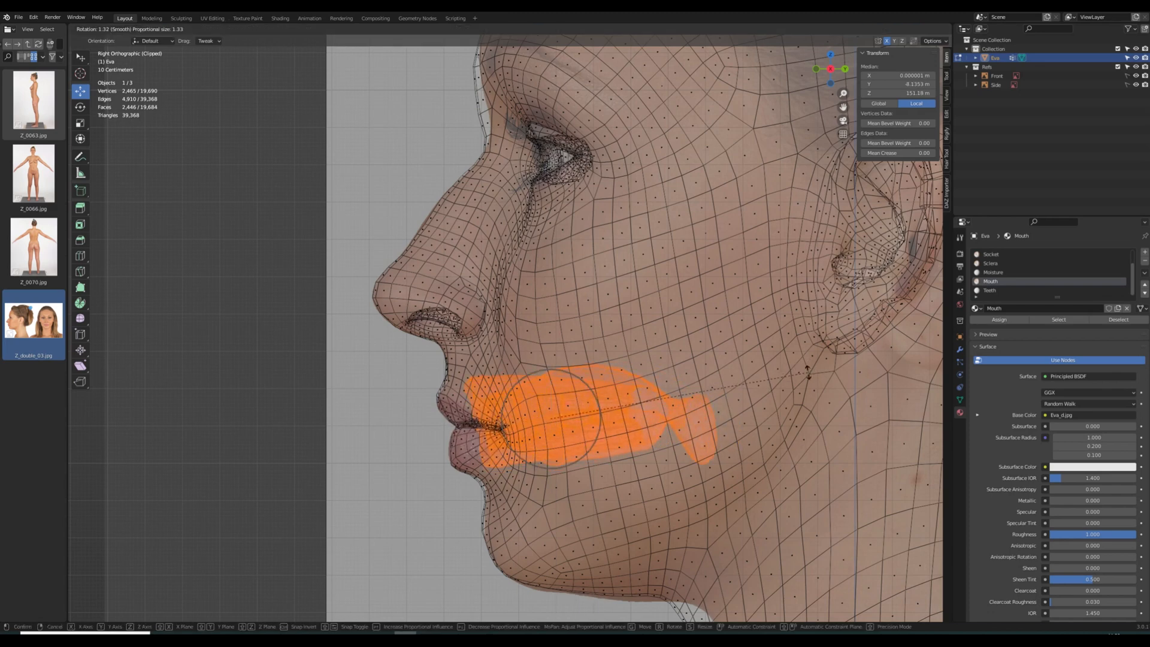
pyautogui.click(713, 409)
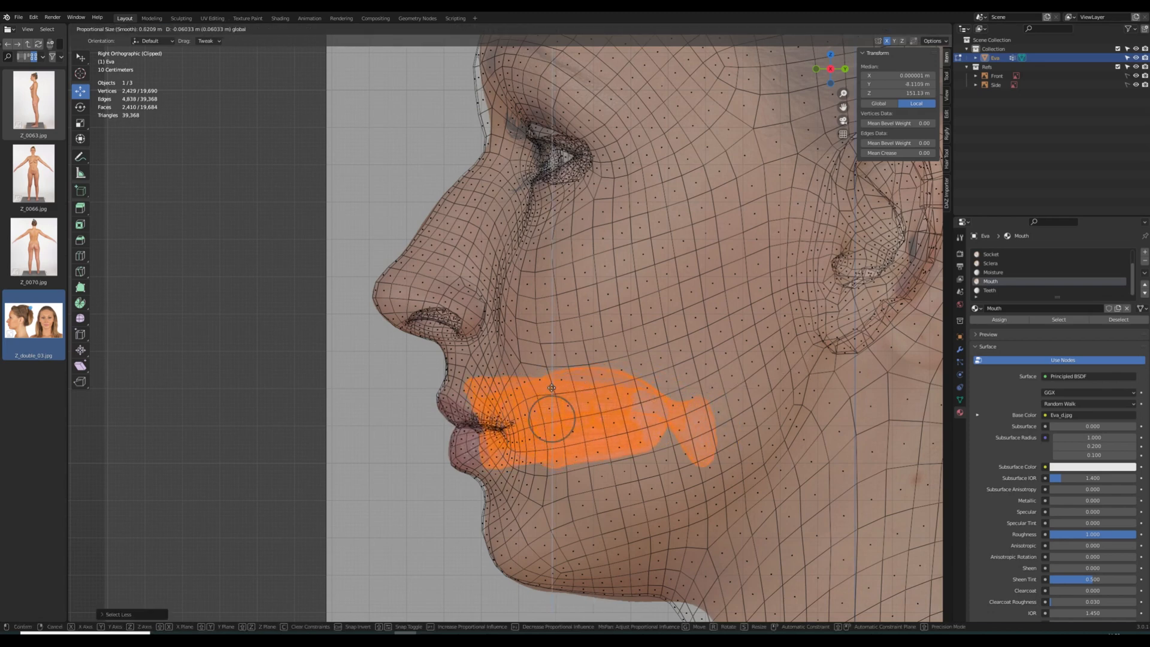
# Hide the mouth interior faces so the lips can be edited in front view
pyautogui.press('h')
pyautogui.hotkey('ctrl', 'z')
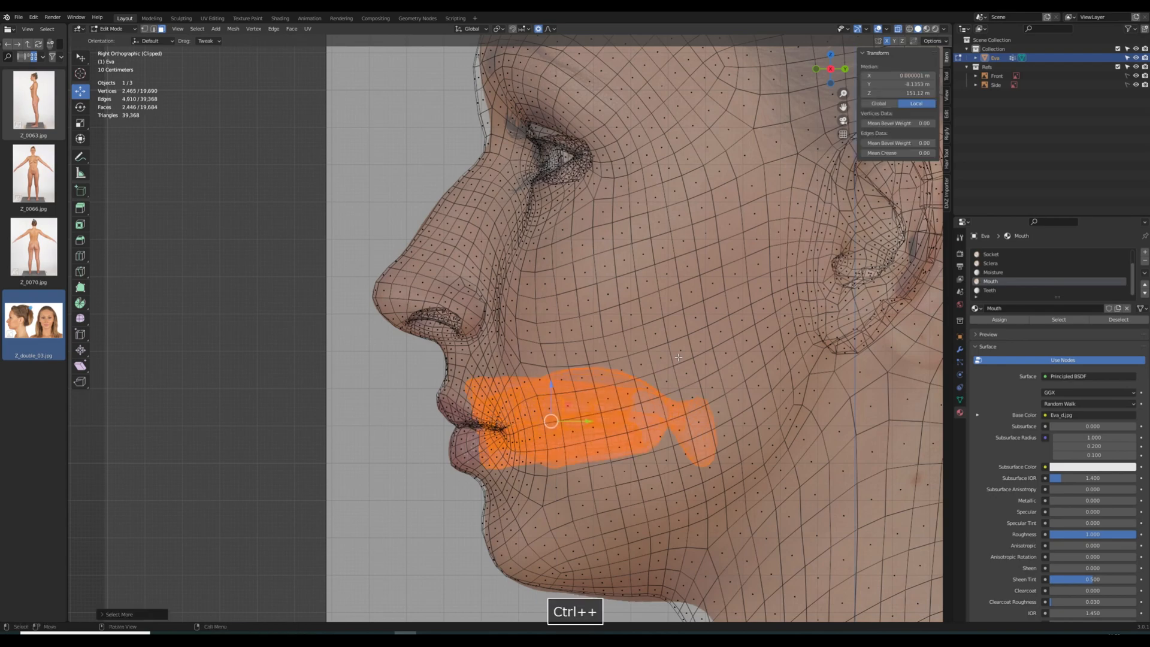
pyautogui.press('h')
pyautogui.press('KP_1')
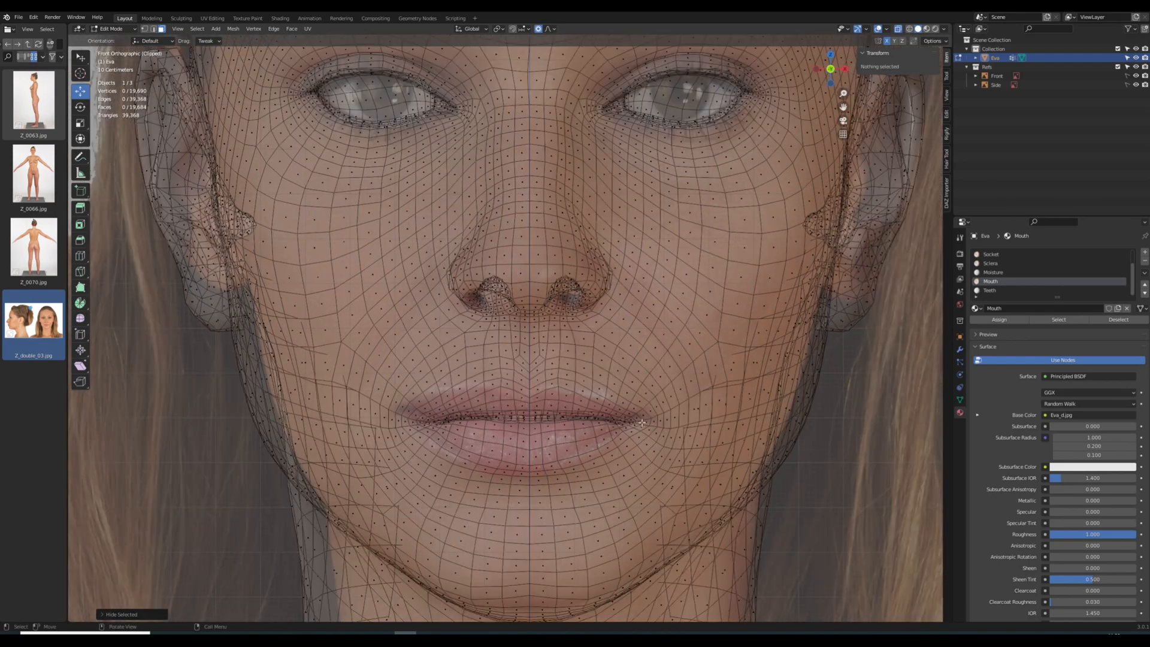
# Adjust the mouth corners and the upper lip outline in front view to match the reference lips
pyautogui.moveTo(639, 423); pyautogui.dragTo(640, 418)
pyautogui.scroll(-4, 640, 420)
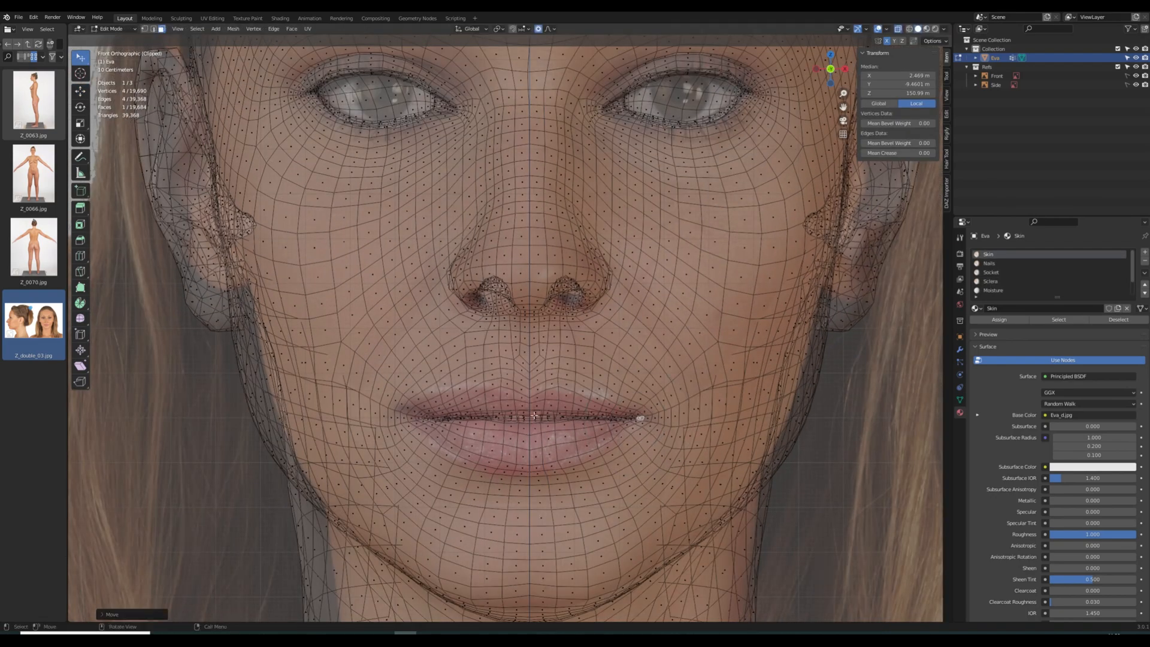
pyautogui.moveTo(561, 389); pyautogui.dragTo(558, 387)
pyautogui.moveTo(448, 395); pyautogui.dragTo(408, 412)
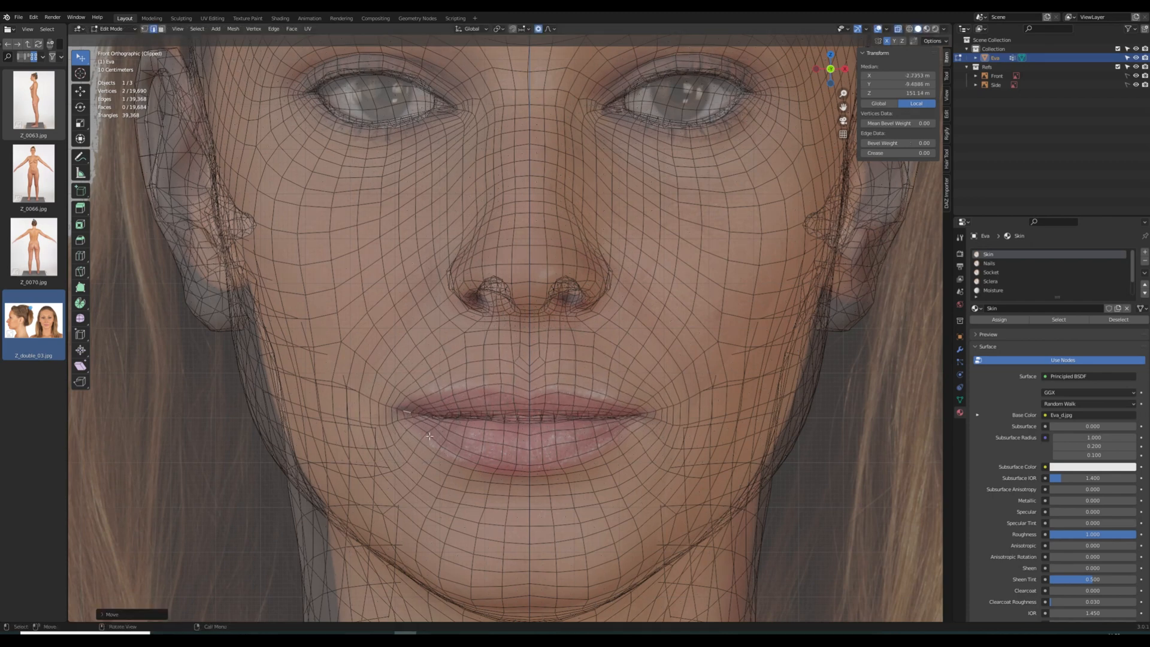
# Adjust the upper lip outline and the lower lip beside the mouth corner in front view to match the reference
pyautogui.hotkey('alt', 'z')
pyautogui.moveTo(601, 395); pyautogui.dragTo(619, 392)
pyautogui.press('n')
pyautogui.click(620, 393)
pyautogui.press('3')
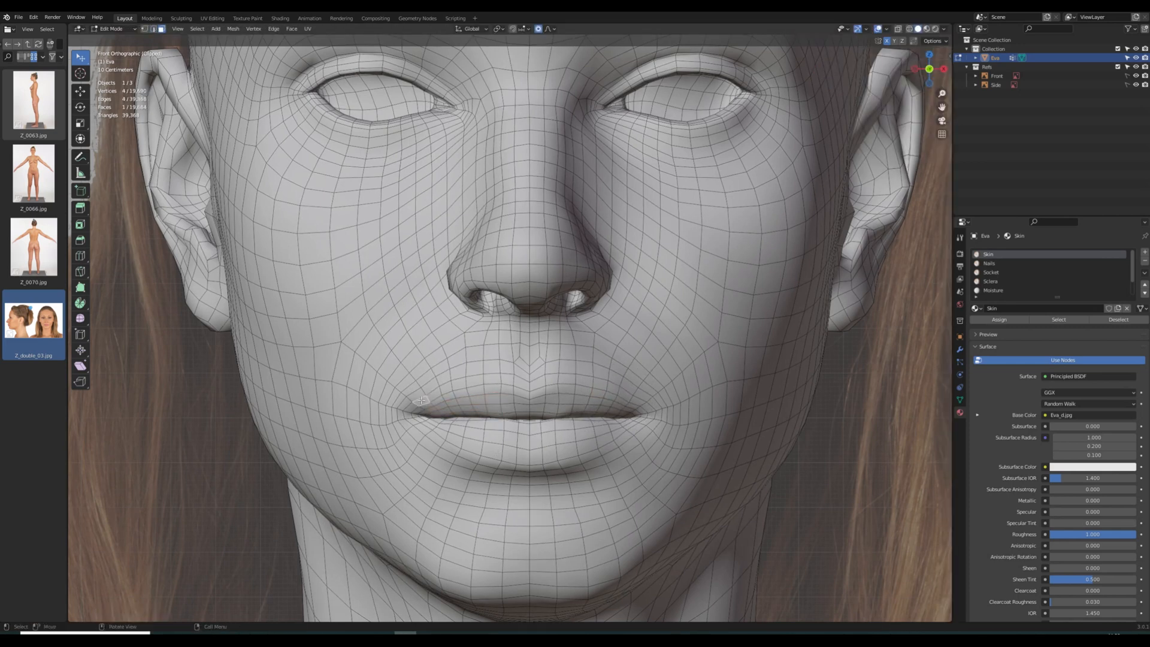
pyautogui.hotkey('alt', 'z')
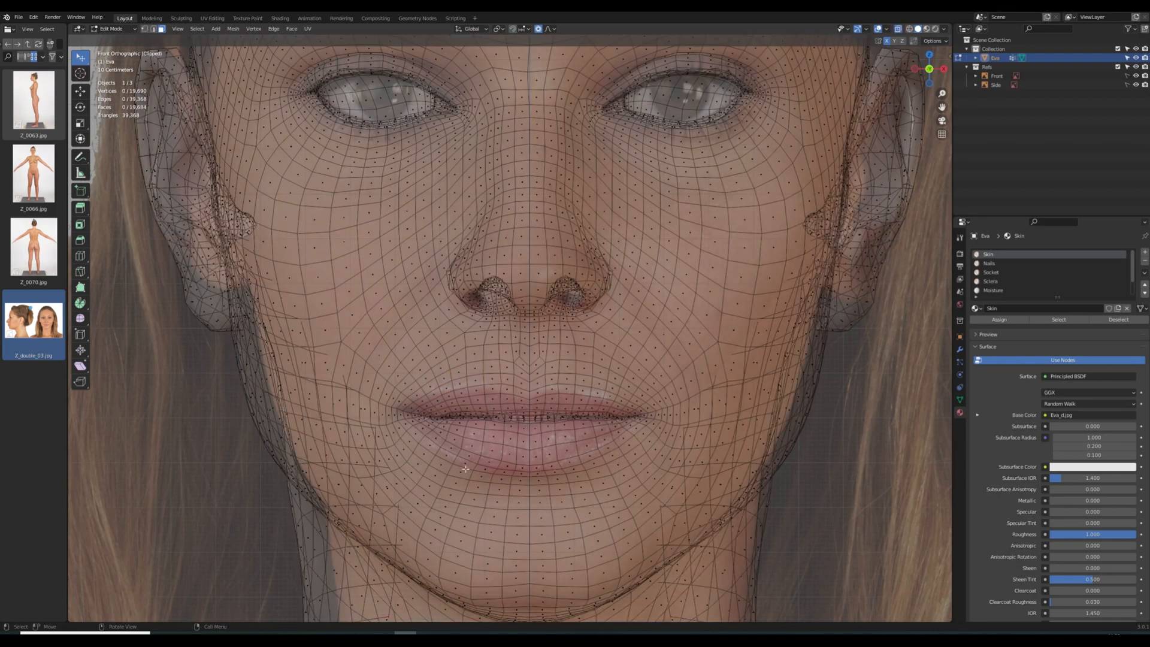
pyautogui.click(451, 448)
pyautogui.moveTo(451, 447); pyautogui.dragTo(435, 425)
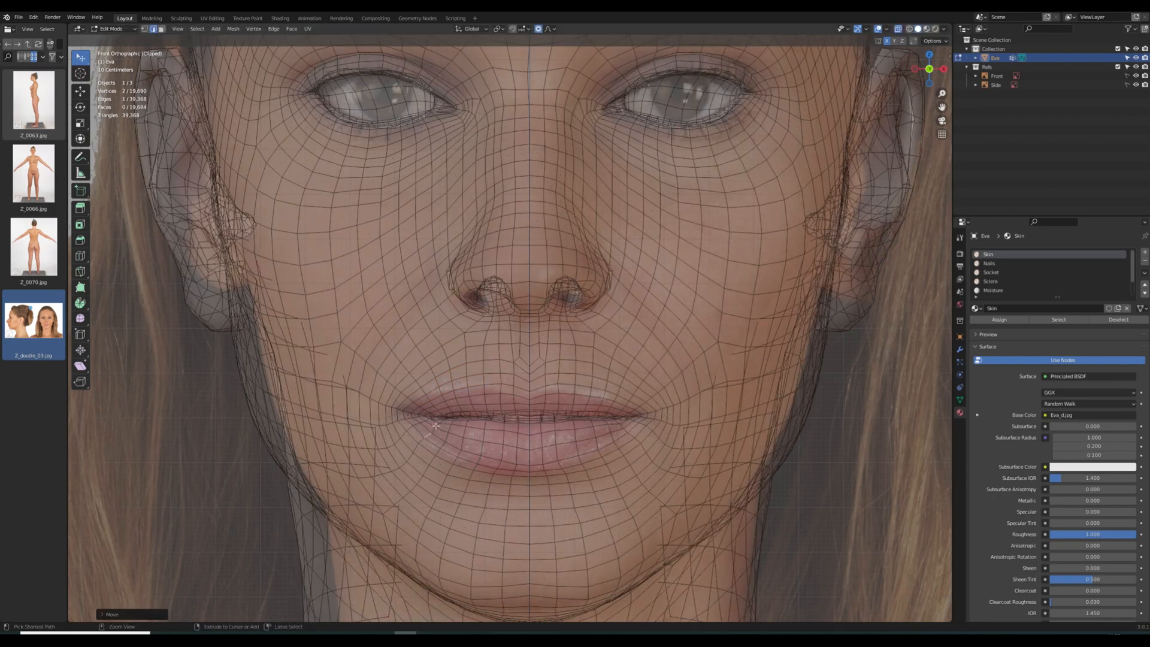
# Lower a face on the mouth line slightly in front view with the Move tool
pyautogui.hotkey('alt', 'a')
pyautogui.hotkey('alt', 'z')
pyautogui.scroll(2, 490, 477)
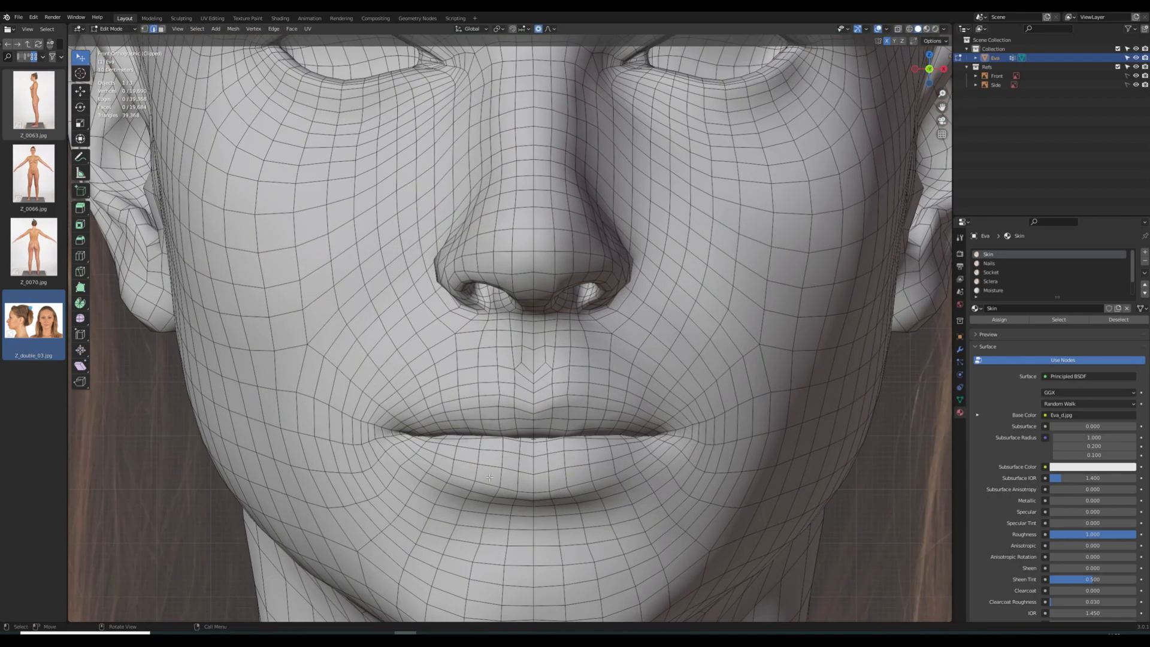
pyautogui.hotkey('alt', 'z')
pyautogui.click(80, 91)
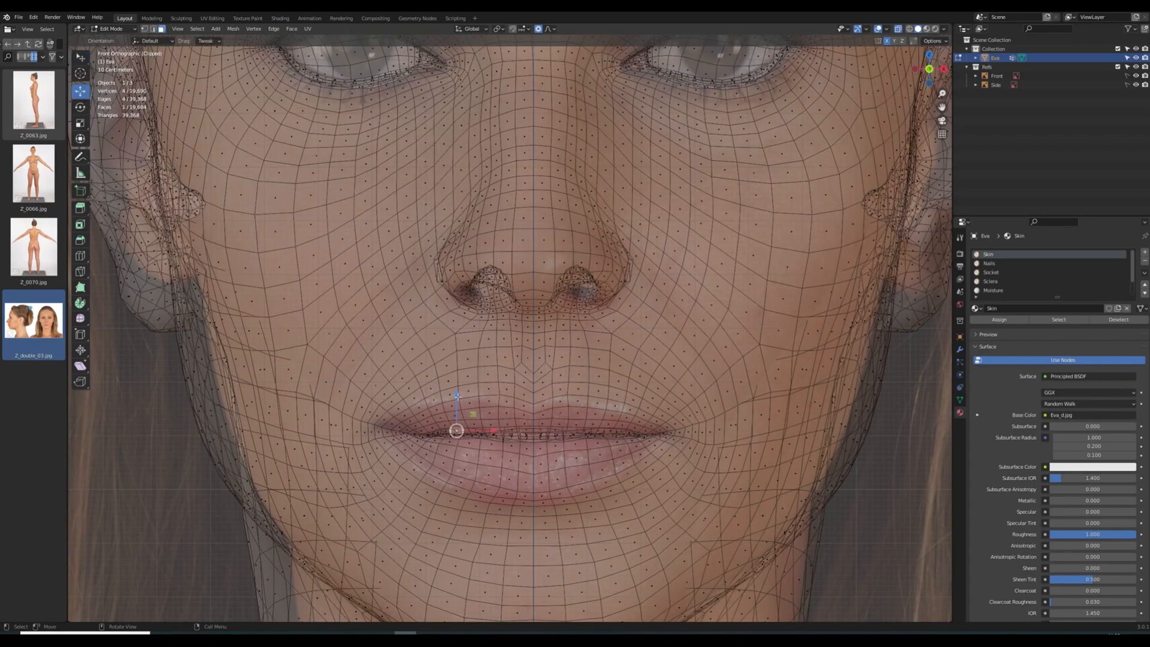
pyautogui.moveTo(457, 403); pyautogui.dragTo(457, 409)
pyautogui.hotkey('alt', 'z')
# Nudge the faces beside the earlobe in front view to follow the reference face outline
pyautogui.scroll(-4, 670, 437)
pyautogui.click(670, 438)
pyautogui.keyDown('shift'); pyautogui.scroll(3, 670, 438); pyautogui.keyUp('shift')
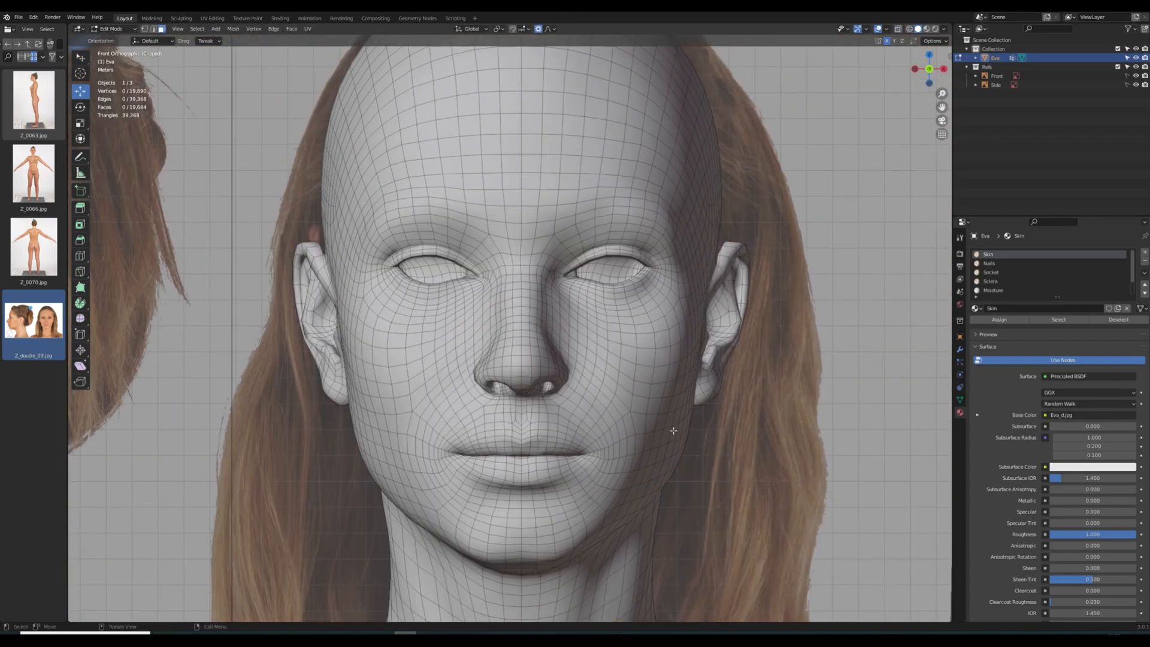
pyautogui.hotkey('alt', 'z')
pyautogui.moveTo(720, 386); pyautogui.dragTo(721, 382)
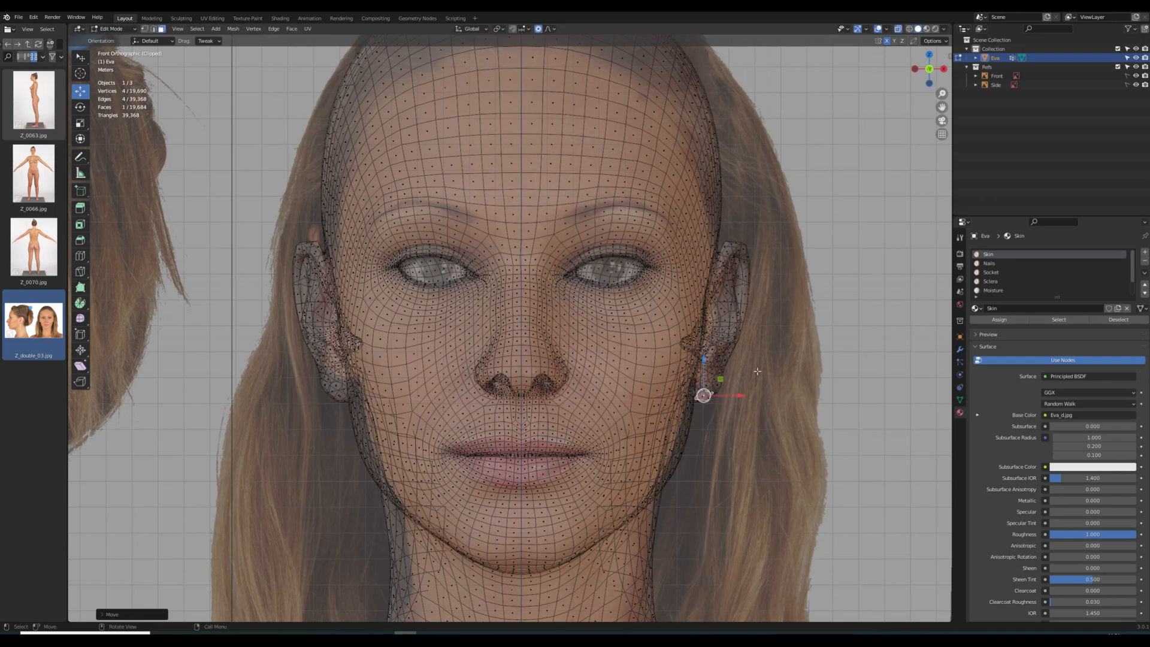
# Pick a path of faces along the jawline in side view and pull the jaw edge slightly inward in front view
pyautogui.hotkey('alt', 'z')
pyautogui.press('KP_3')
pyautogui.keyDown('ctrl'); pyautogui.click(625, 489); pyautogui.keyUp('ctrl')
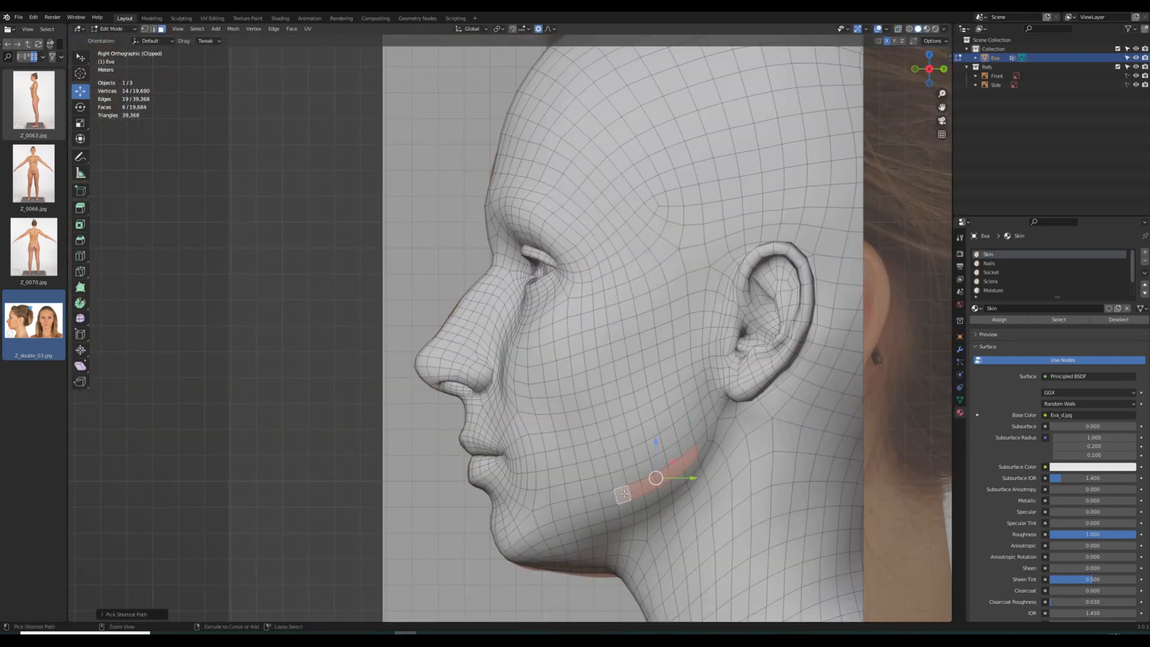
pyautogui.press('KP_1')
pyautogui.hotkey('alt', 'z')
pyautogui.hotkey('alt', 'z')
pyautogui.hotkey('shift', 'z')
pyautogui.moveTo(683, 462); pyautogui.dragTo(680, 460)
pyautogui.hotkey('alt', 'z')
pyautogui.hotkey('alt', 'z')
pyautogui.hotkey('shift', 'z')
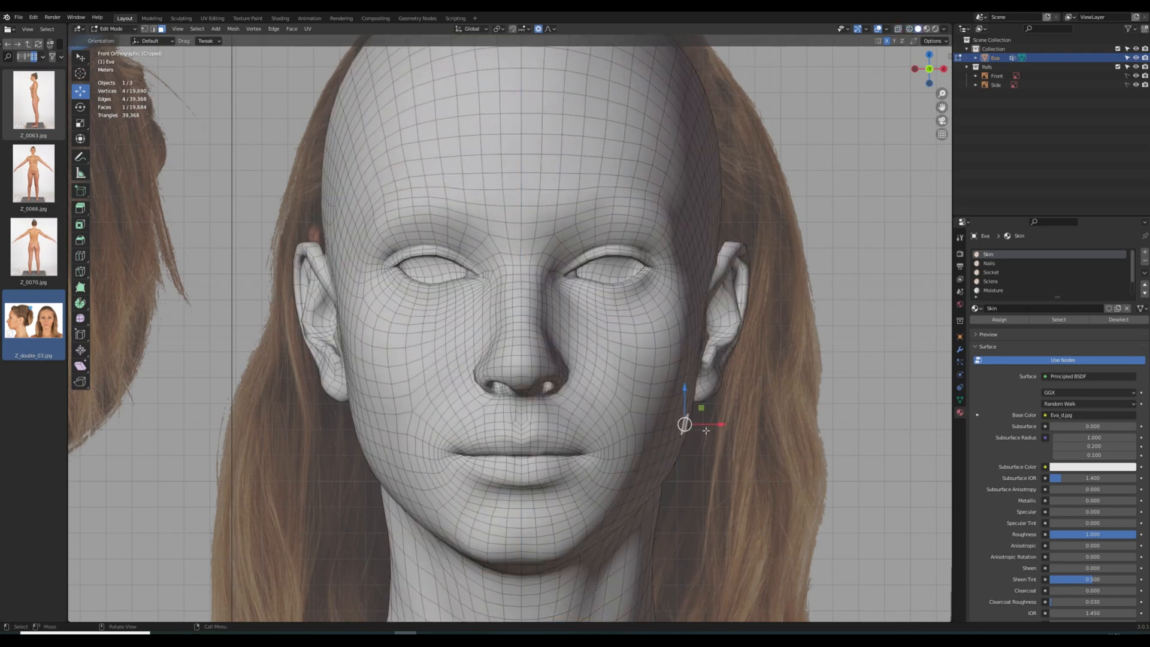
pyautogui.hotkey('shift', 'z')
pyautogui.hotkey('alt', 'a')
# Move the profile vertices at the brow and nose root backward in side view to match the reference profile
pyautogui.press('KP_3')
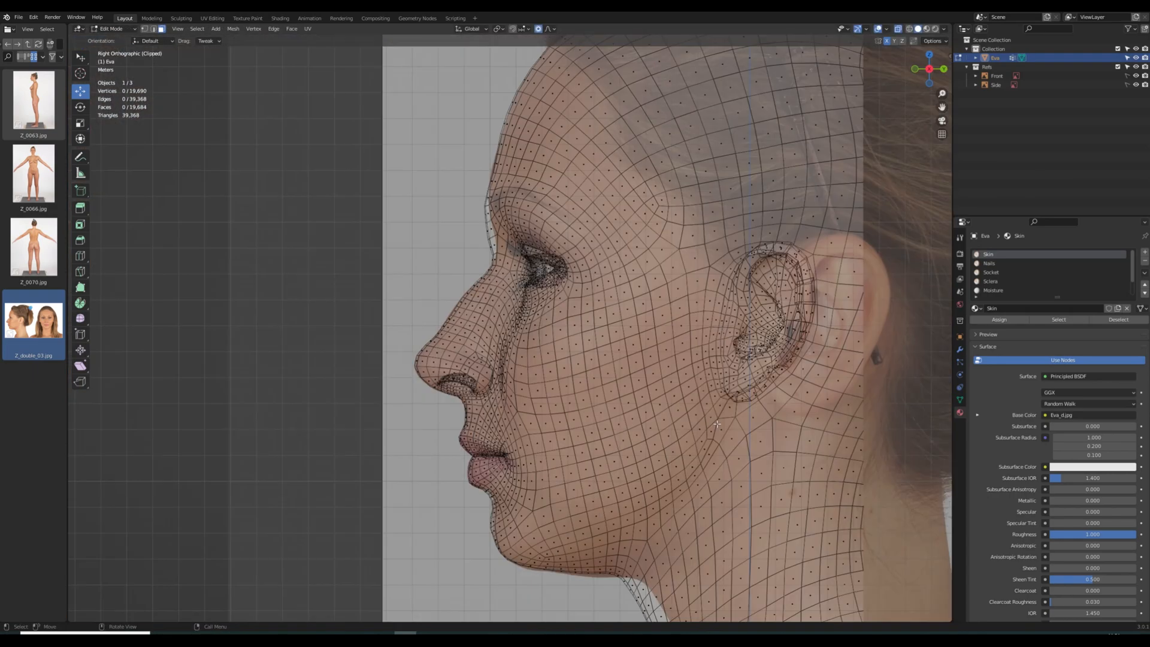
pyautogui.scroll(3, 477, 311)
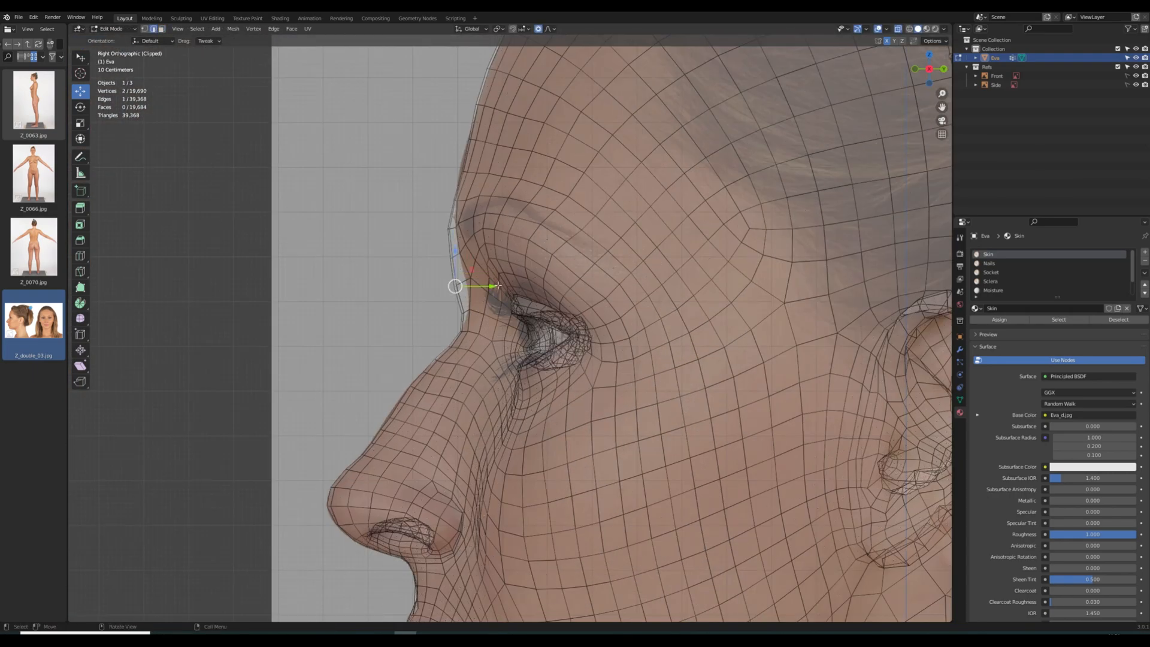
pyautogui.scroll(11, 500, 285)
pyautogui.moveTo(498, 286); pyautogui.dragTo(509, 285)
pyautogui.scroll(2, 507, 286)
pyautogui.hotkey('alt', 'a')
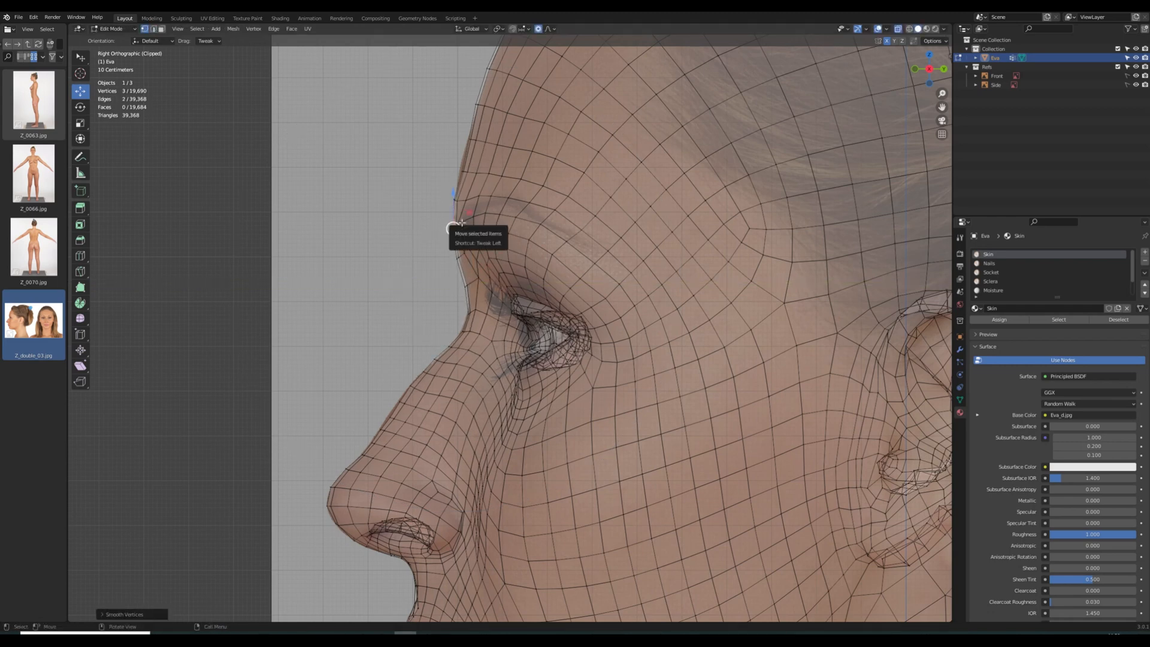
pyautogui.moveTo(491, 228); pyautogui.dragTo(495, 228)
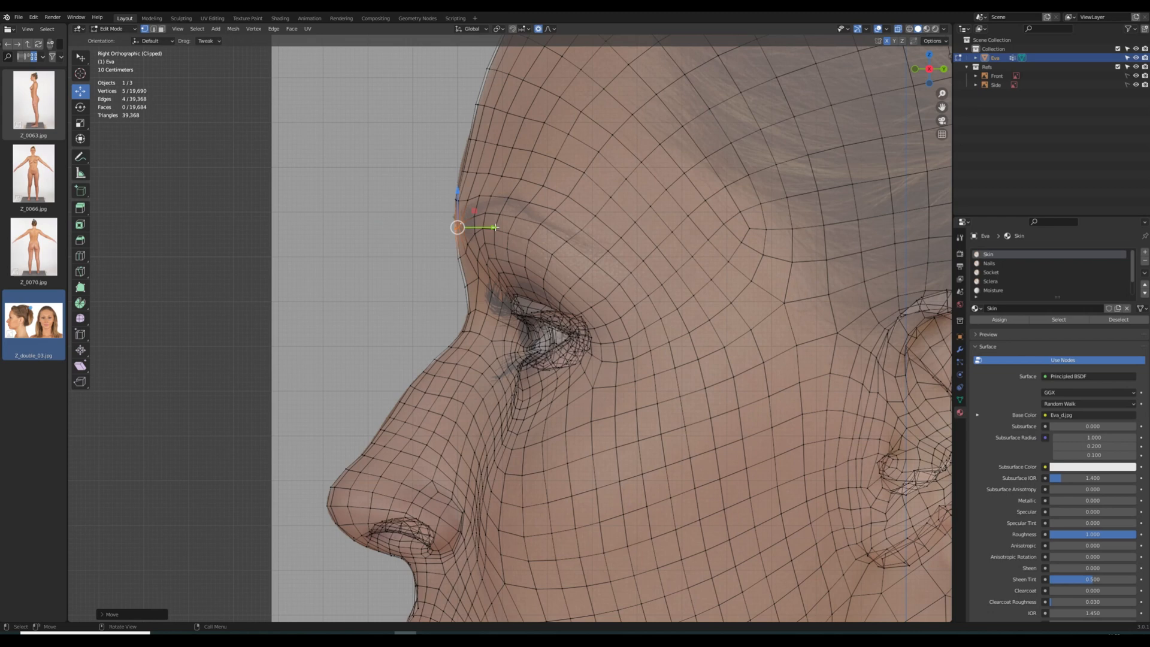
# Nudge the edges on the side of the upper nose bridge in side view
pyautogui.click(448, 386)
pyautogui.moveTo(449, 383); pyautogui.dragTo(494, 365)
pyautogui.moveTo(461, 419); pyautogui.dragTo(466, 418)
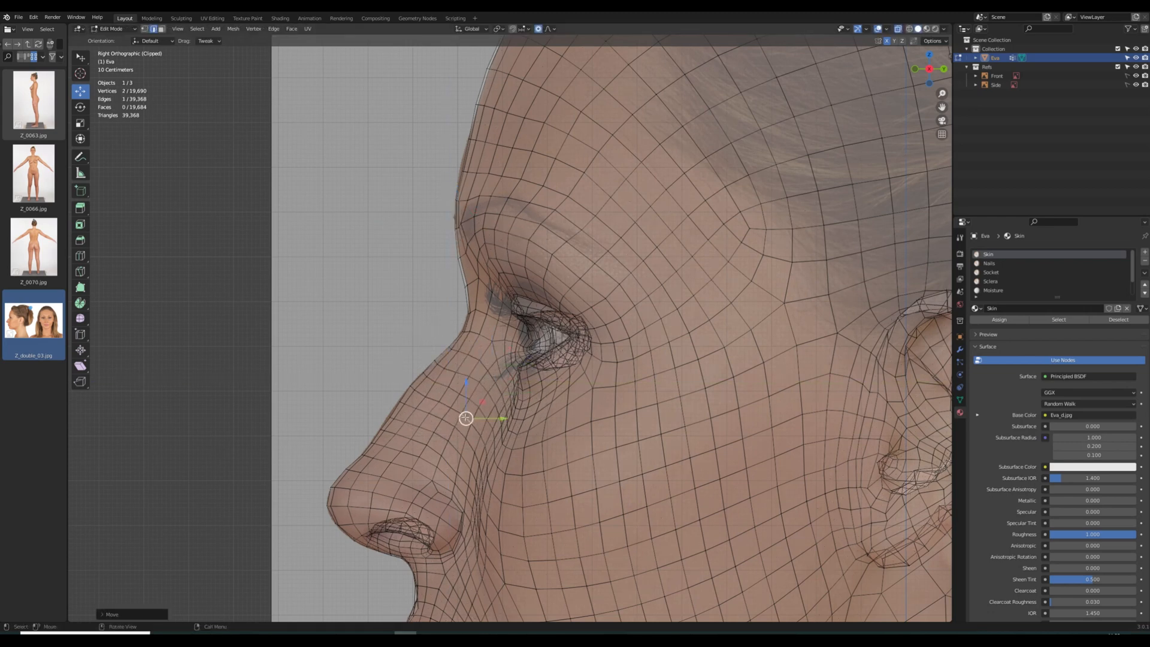
pyautogui.keyDown('ctrl'); pyautogui.click(486, 432); pyautogui.keyUp('ctrl')
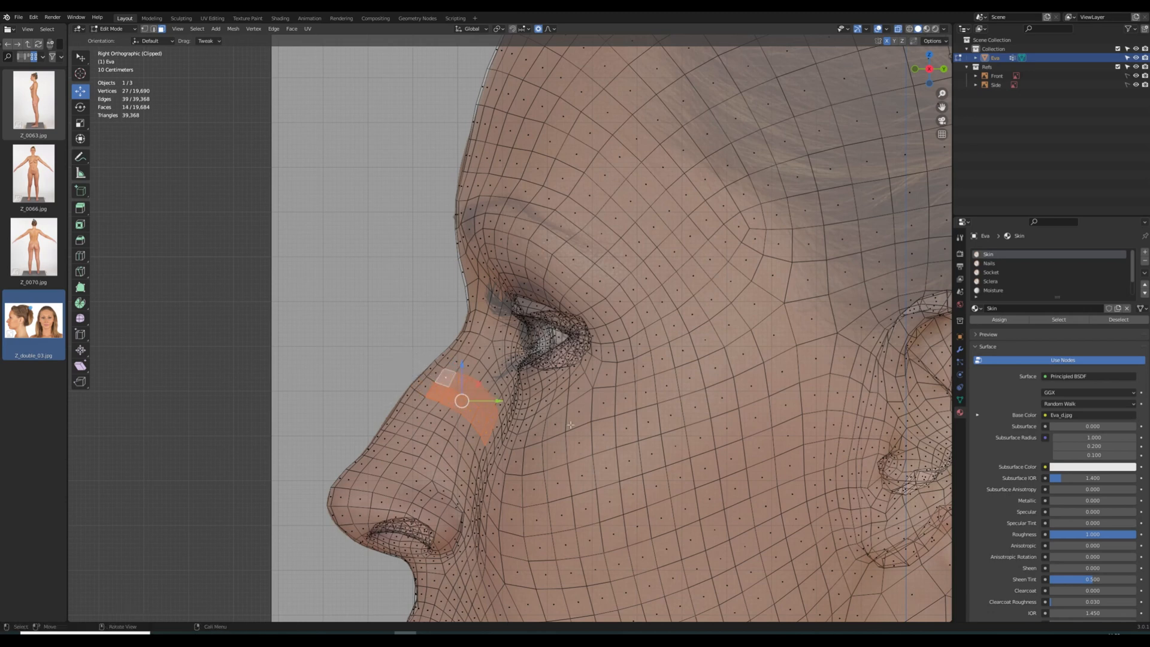
pyautogui.hotkey('alt', 'a')
# Clear the view clipping and move the face loop around the neck backward in side view with proportional editing
pyautogui.hotkey('alt', 'z')
pyautogui.scroll(-3, 554, 416)
pyautogui.hotkey('alt', 'b')
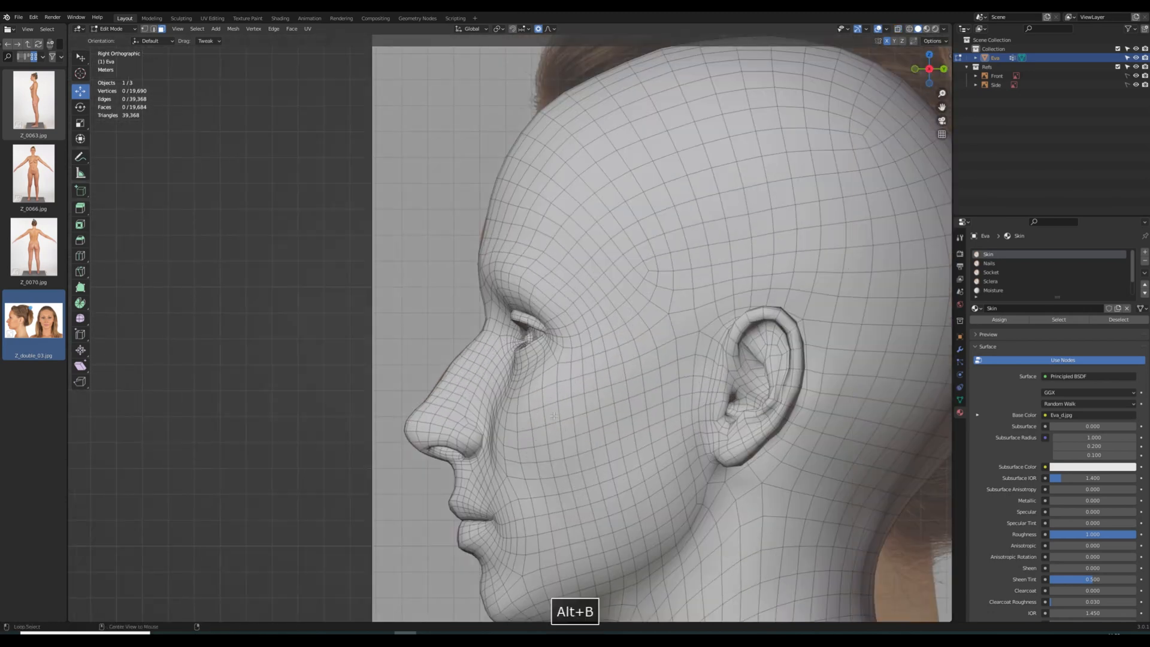
pyautogui.scroll(-3, 554, 416)
pyautogui.hotkey('alt', 'z')
pyautogui.keyDown('alt'); pyautogui.click(590, 493); pyautogui.keyUp('alt')
pyautogui.press('g')
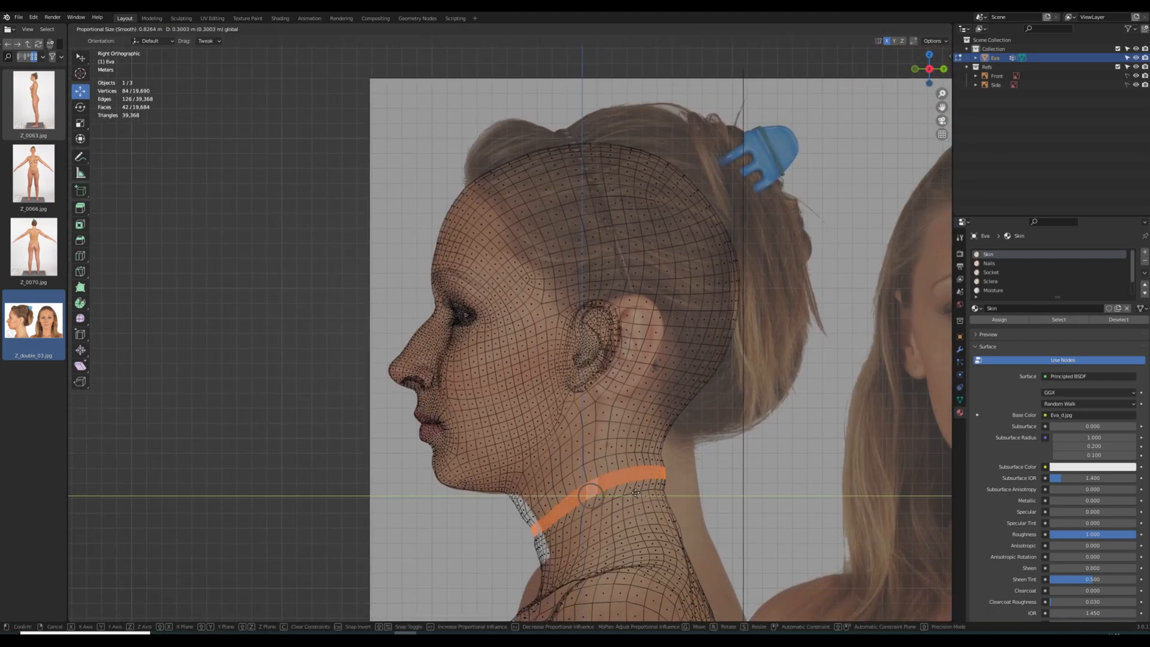
pyautogui.scroll(-19, 637, 493)
pyautogui.moveTo(635, 493); pyautogui.dragTo(647, 494)
pyautogui.moveTo(521, 500); pyautogui.dragTo(524, 498)
# Pull the faces at the back of the neck backward in side view and smooth them to follow the reference nape
pyautogui.hotkey('alt', 'z')
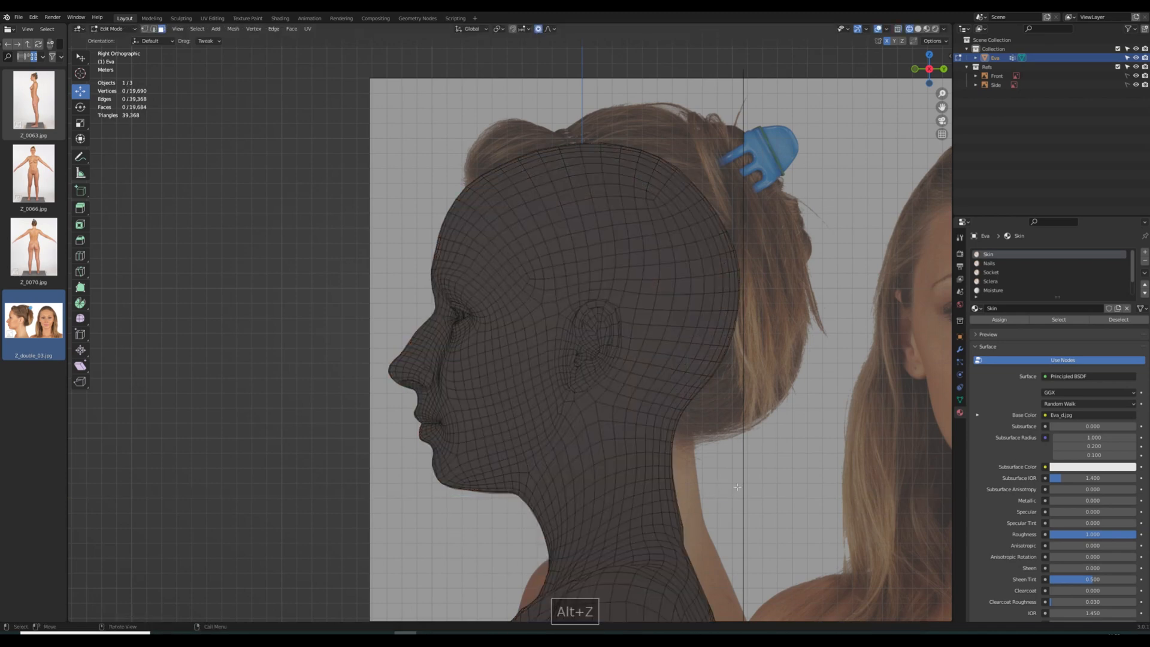
pyautogui.moveTo(717, 487); pyautogui.dragTo(680, 494, button='middle')
pyautogui.keyDown('shift'); pyautogui.click(604, 550); pyautogui.keyUp('shift')
pyautogui.keyDown('shift'); pyautogui.click(607, 567); pyautogui.keyUp('shift')
pyautogui.press('KP_3')
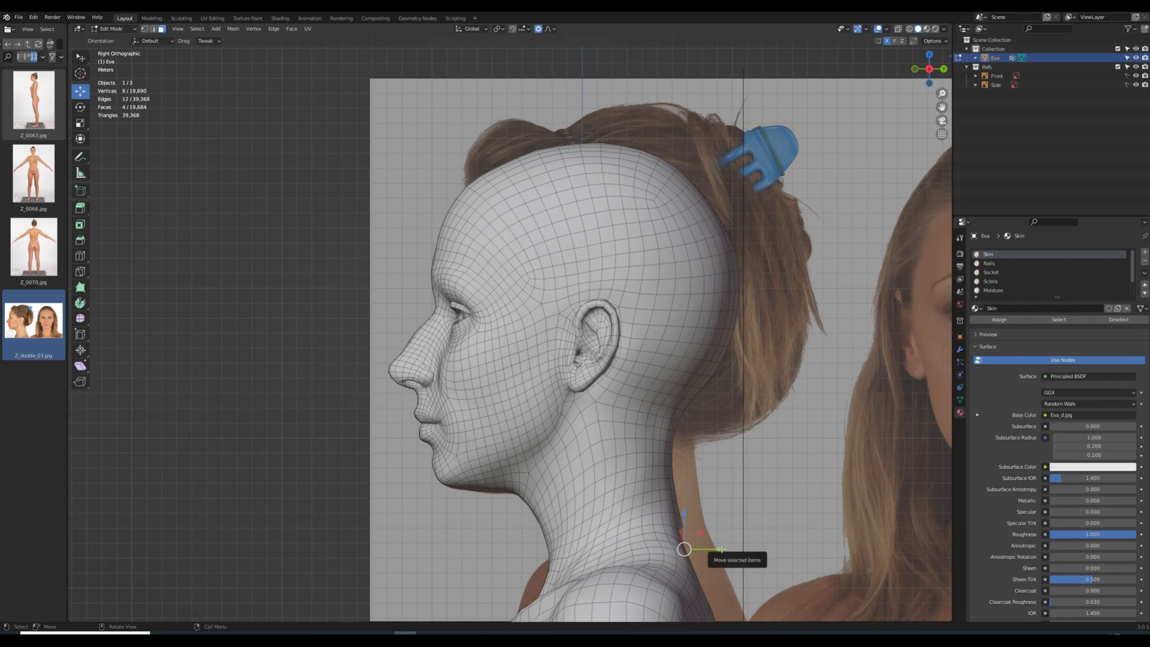
pyautogui.moveTo(722, 550); pyautogui.dragTo(729, 549)
pyautogui.hotkey('shift', 's')
pyautogui.moveTo(732, 515); pyautogui.dragTo(688, 520, button='middle')
pyautogui.press('KP_3')
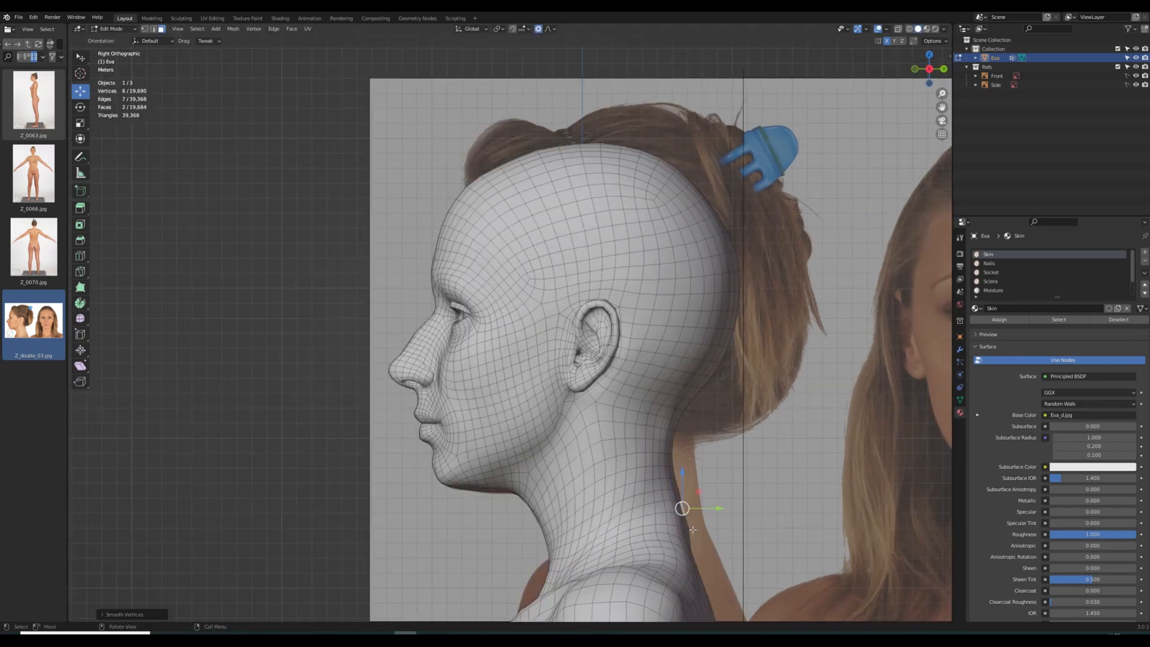
pyautogui.moveTo(671, 461); pyautogui.dragTo(629, 462)
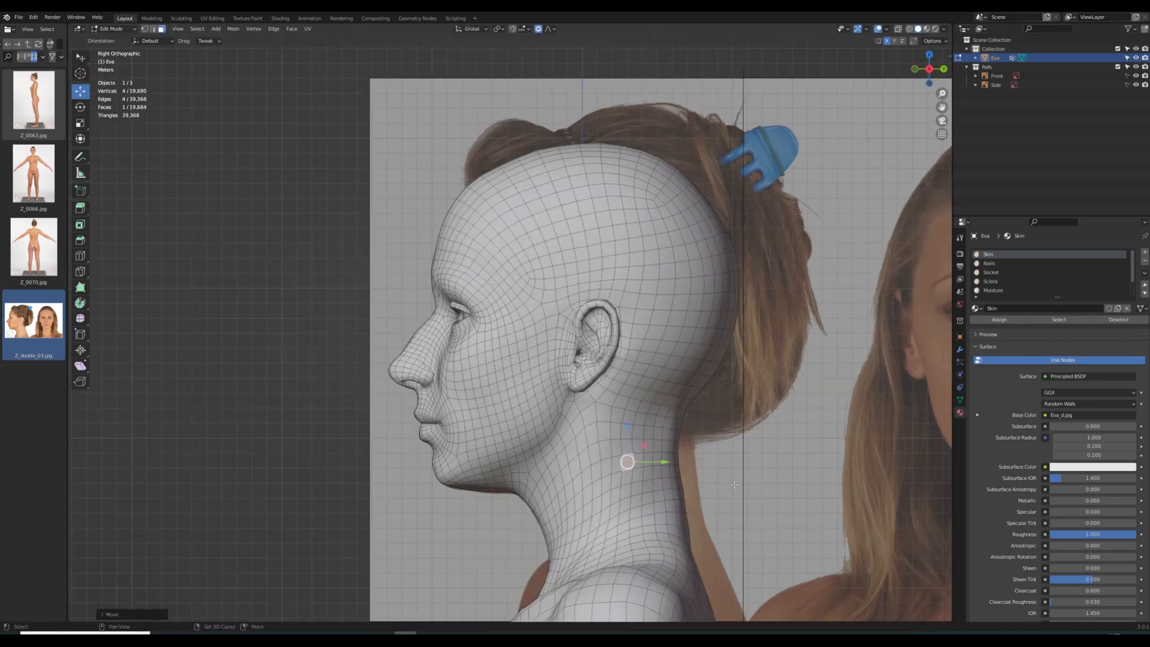
# Select a path of faces across the upper back and move it backward in side view with proportional editing
pyautogui.hotkey('shift', 'z')
pyautogui.keyDown('shift'); pyautogui.moveTo(745, 501); pyautogui.dragTo(611, 397, button='middle'); pyautogui.keyUp('shift')
pyautogui.hotkey('shift', 'z')
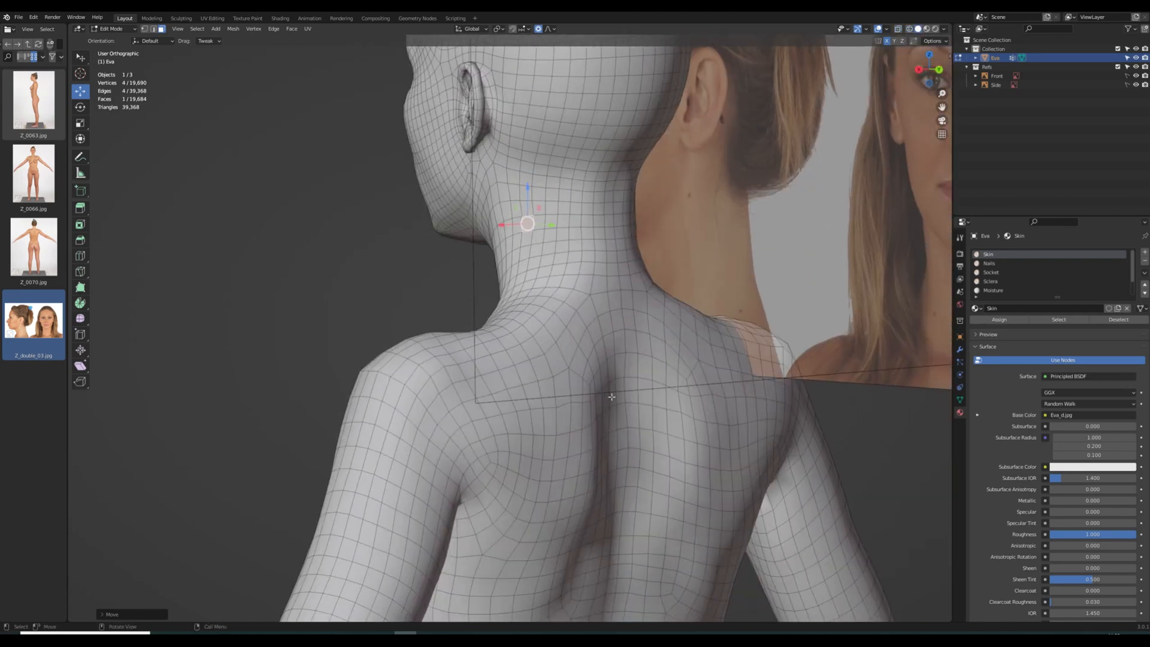
pyautogui.keyDown('ctrl'); pyautogui.click(617, 497); pyautogui.keyUp('ctrl')
pyautogui.press('KP_3')
pyautogui.moveTo(725, 441); pyautogui.dragTo(739, 440)
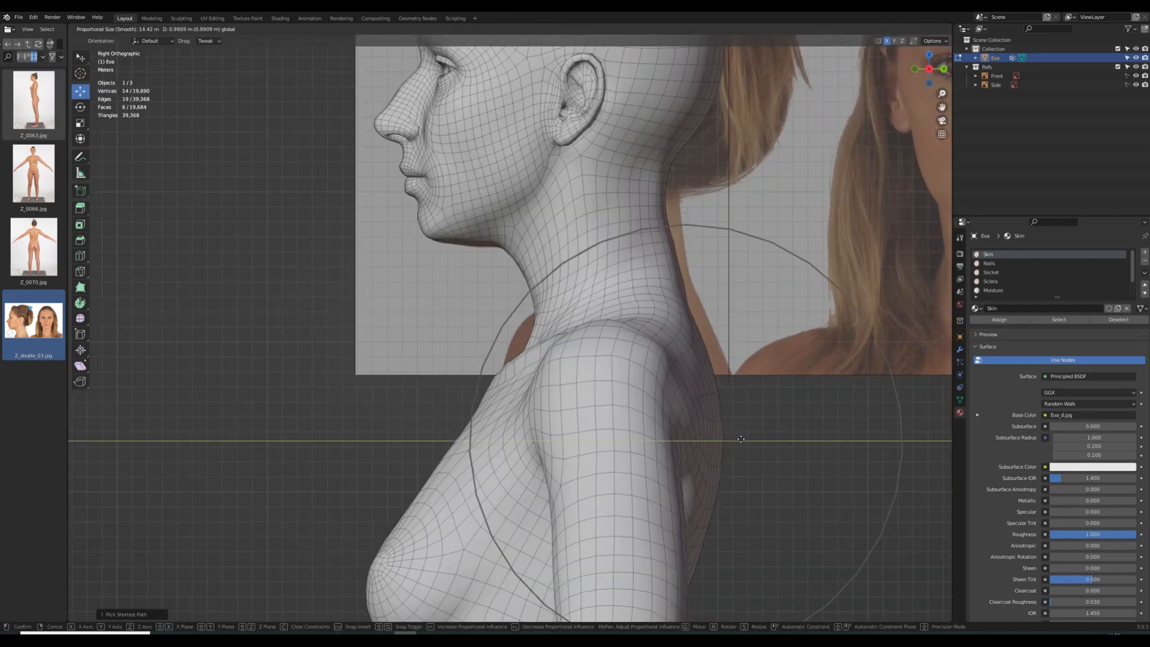
# Shift the lower neck faces slightly, then grow the selection and smooth the transition into the shoulders
pyautogui.keyDown('shift'); pyautogui.moveTo(670, 250); pyautogui.dragTo(641, 361, button='middle'); pyautogui.keyUp('shift')
pyautogui.click(639, 361)
pyautogui.keyDown('ctrl'); pyautogui.click(616, 361); pyautogui.keyUp('ctrl')
pyautogui.moveTo(665, 361); pyautogui.dragTo(661, 362)
pyautogui.moveTo(767, 365); pyautogui.dragTo(705, 368, button='middle')
pyautogui.press('ctrl+KP_Add')
pyautogui.press('ctrl+KP_Add')
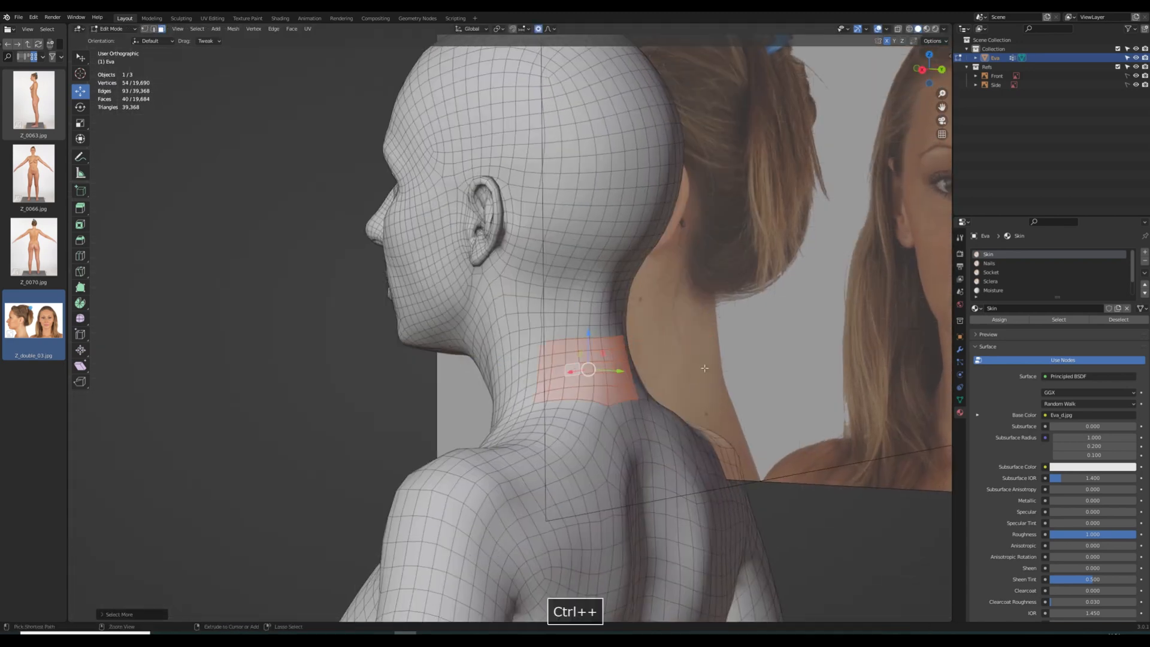
pyautogui.hotkey('ctrl', 'v')
pyautogui.press('KP_3')
pyautogui.click(702, 365)
pyautogui.moveTo(634, 324); pyautogui.dragTo(638, 322)
pyautogui.click(680, 366)
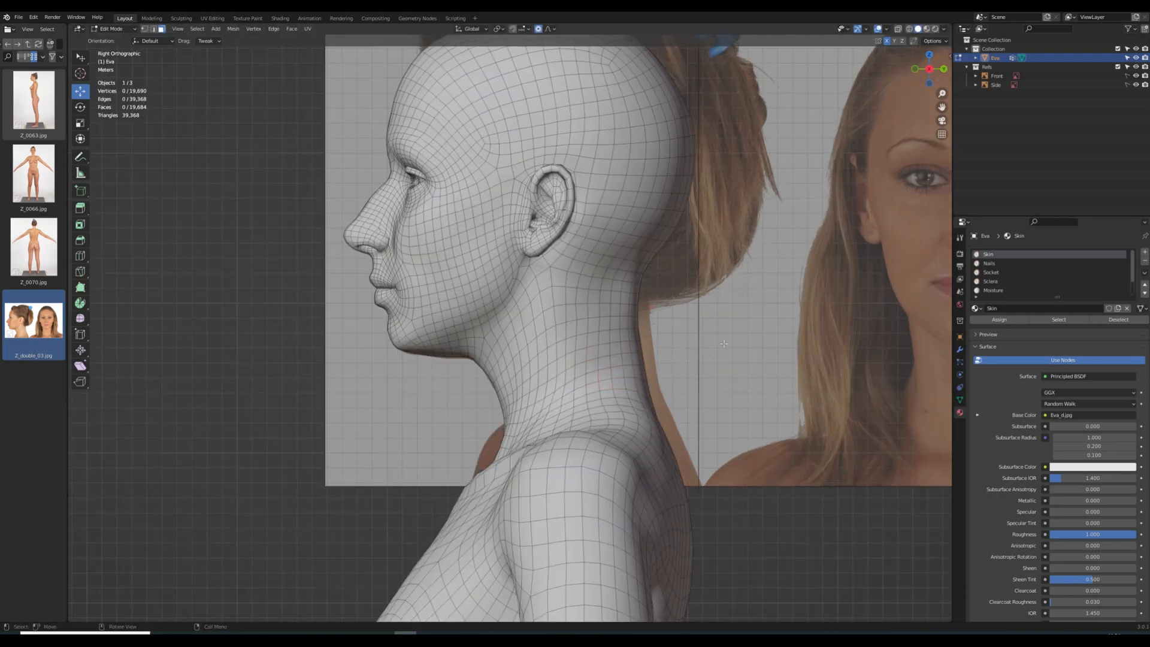
# Select the ear faces in side view and grow the selection to include the back of the ear
pyautogui.hotkey('shift', 'z')
pyautogui.keyDown('shift'); pyautogui.moveTo(684, 380); pyautogui.dragTo(716, 415, button='middle'); pyautogui.keyUp('shift')
pyautogui.press('KP_1')
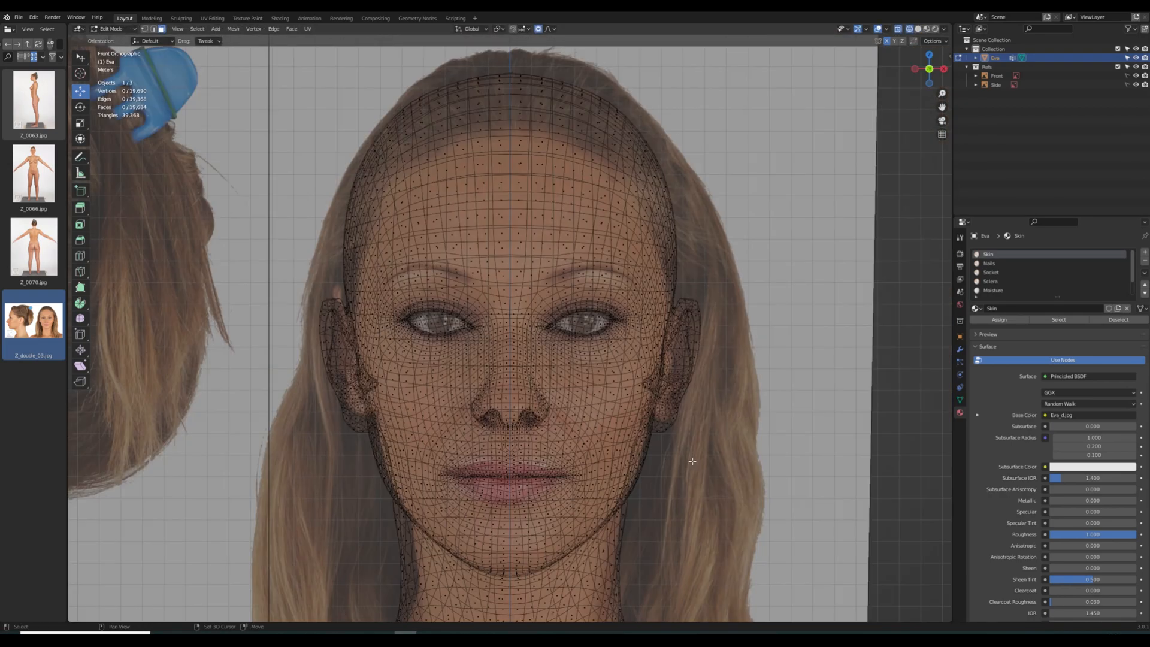
pyautogui.hotkey('shift', 'z')
pyautogui.press('KP_3')
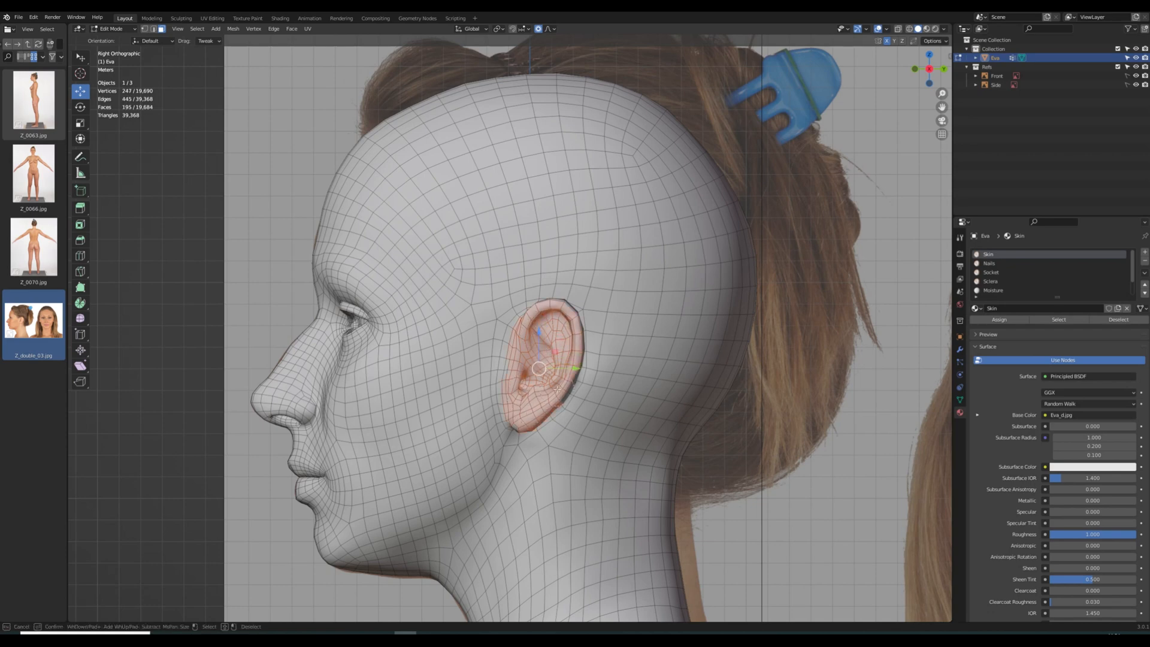
pyautogui.press('ctrl+KP_Add')
pyautogui.press('ctrl+KP_1')
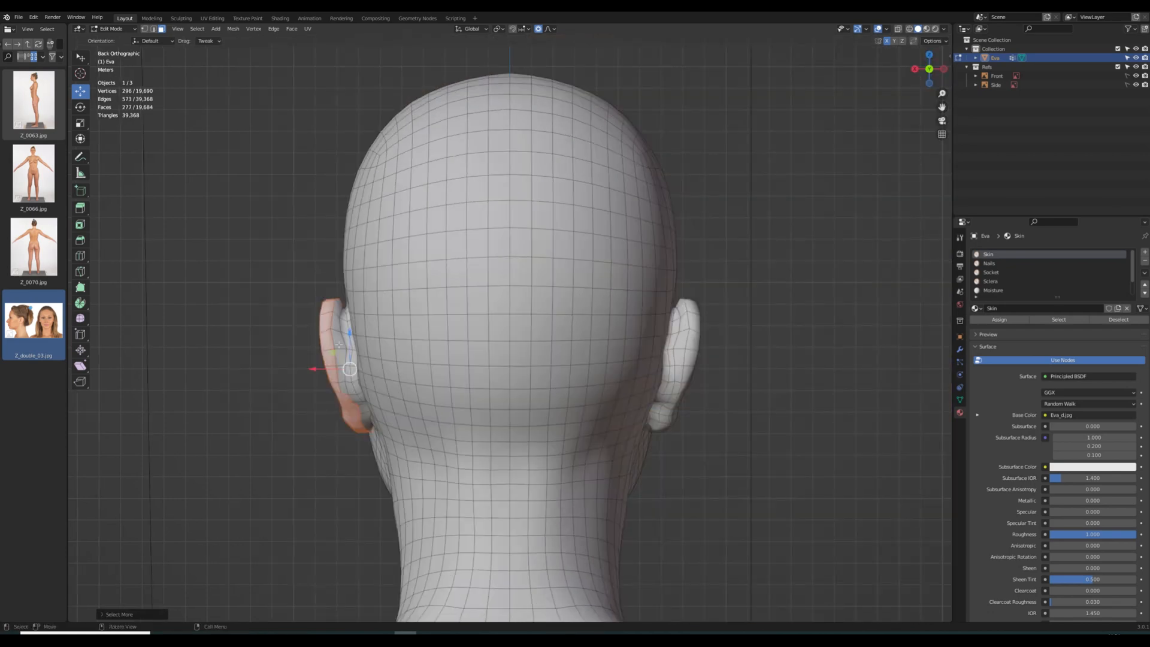
pyautogui.keyDown('alt'); pyautogui.keyDown('shift'); pyautogui.click(435, 419); pyautogui.keyUp('shift'); pyautogui.keyUp('alt')
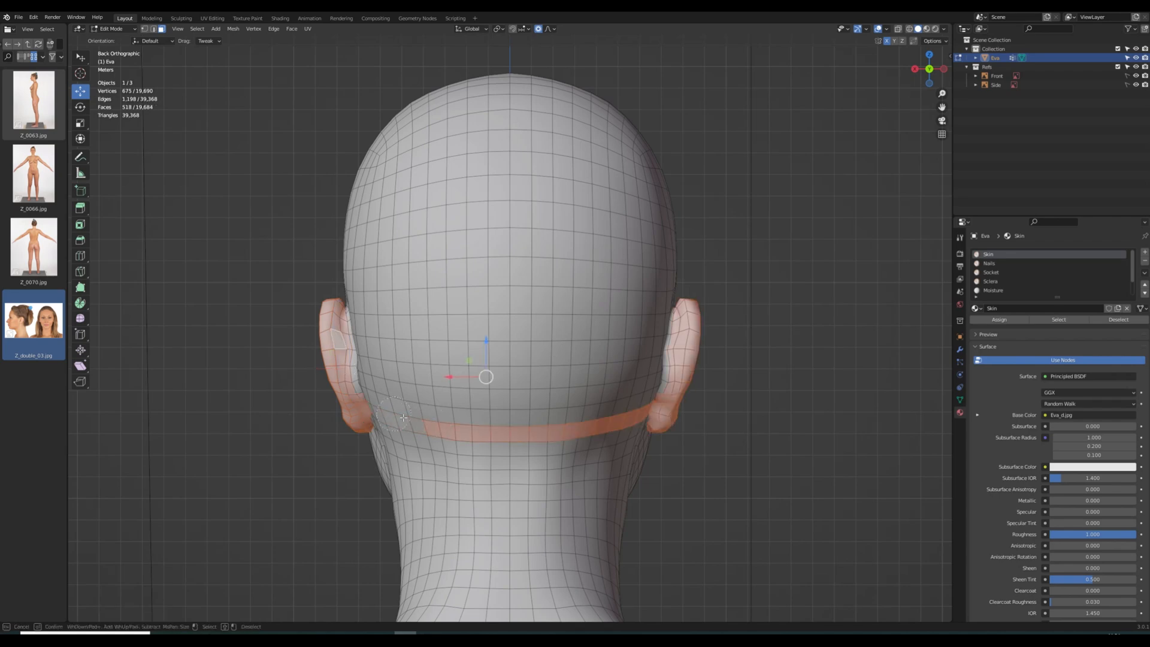
pyautogui.press('KP_1')
pyautogui.hotkey('ctrl', 'z')
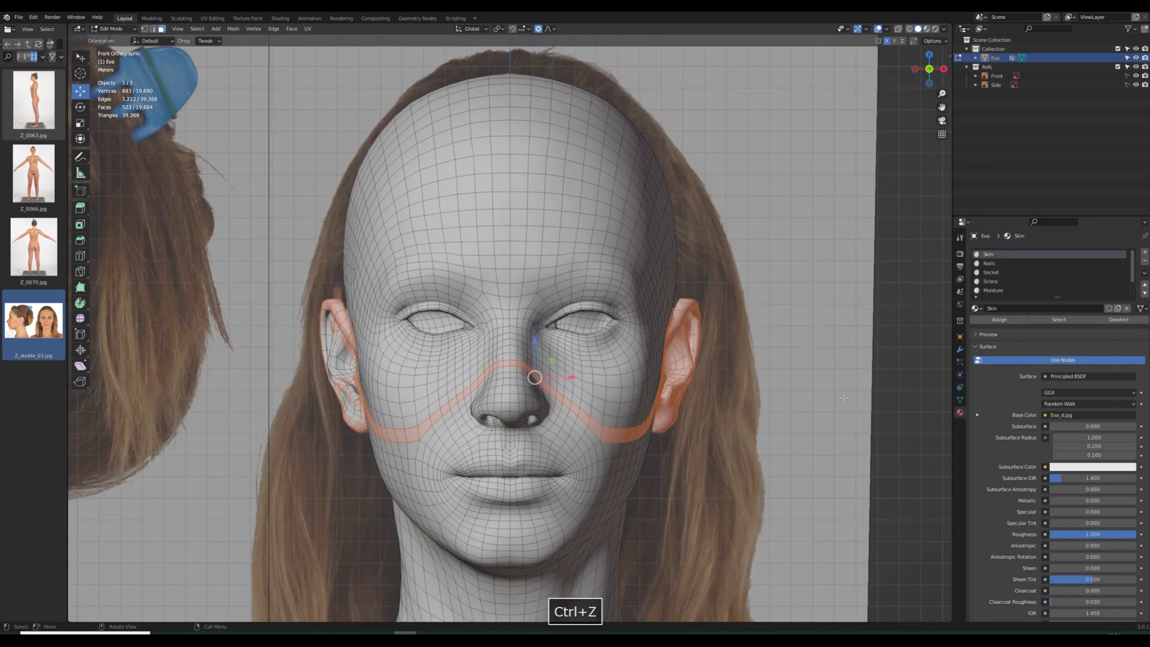
# Grow the ear selection, deselect the surplus cheek faces and move the ear backward onto the reference ear in side view
pyautogui.press('KP_3')
pyautogui.hotkey('alt', 'z')
pyautogui.press('ctrl+KP_Add')
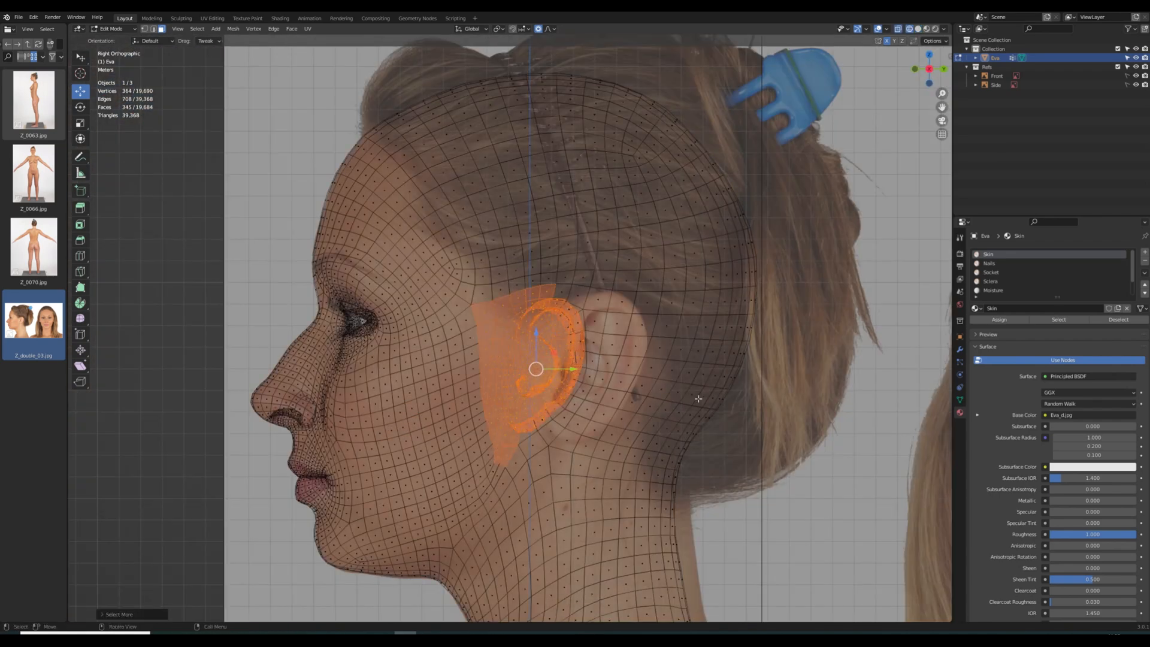
pyautogui.hotkey('alt', 'z')
pyautogui.press('c')
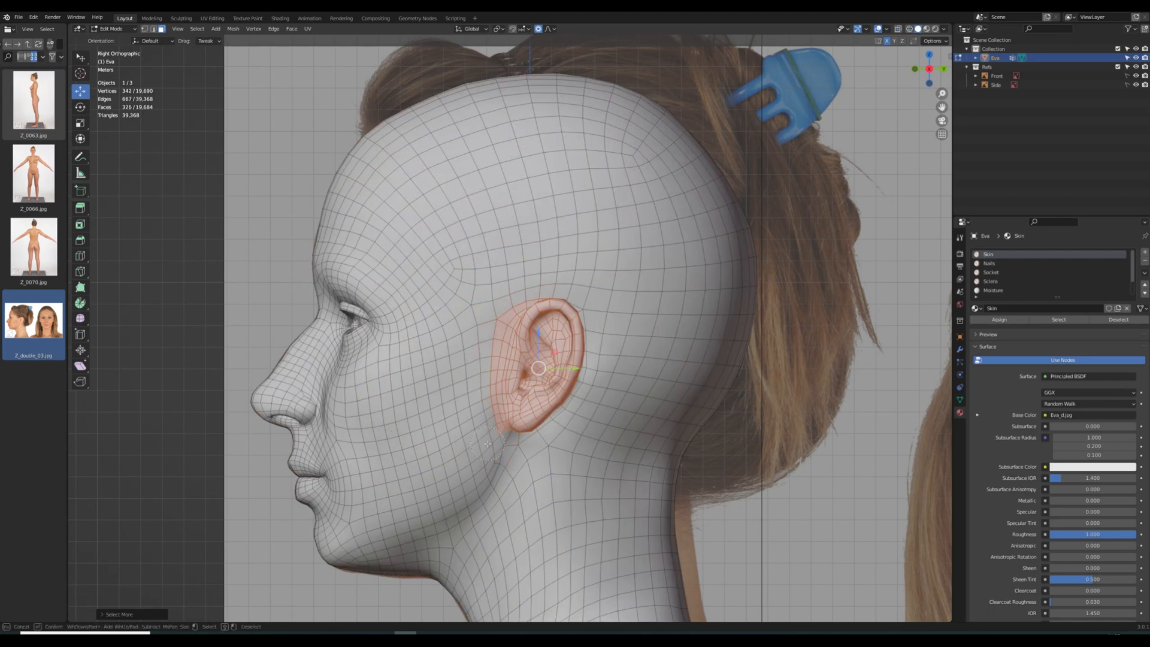
pyautogui.hotkey('alt', 'z')
pyautogui.moveTo(578, 364); pyautogui.dragTo(640, 365)
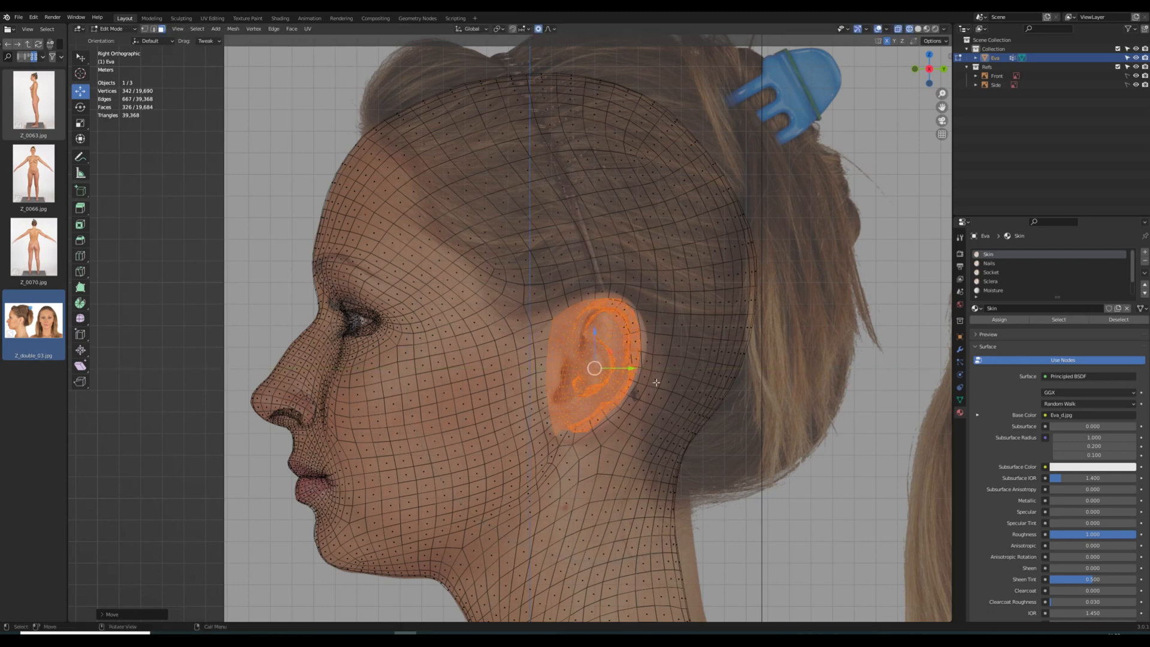
# Lower the earlobe slightly in side view to match the reference ear
pyautogui.click(581, 430)
pyautogui.hotkey('alt', 'z')
pyautogui.moveTo(579, 401); pyautogui.dragTo(580, 410)
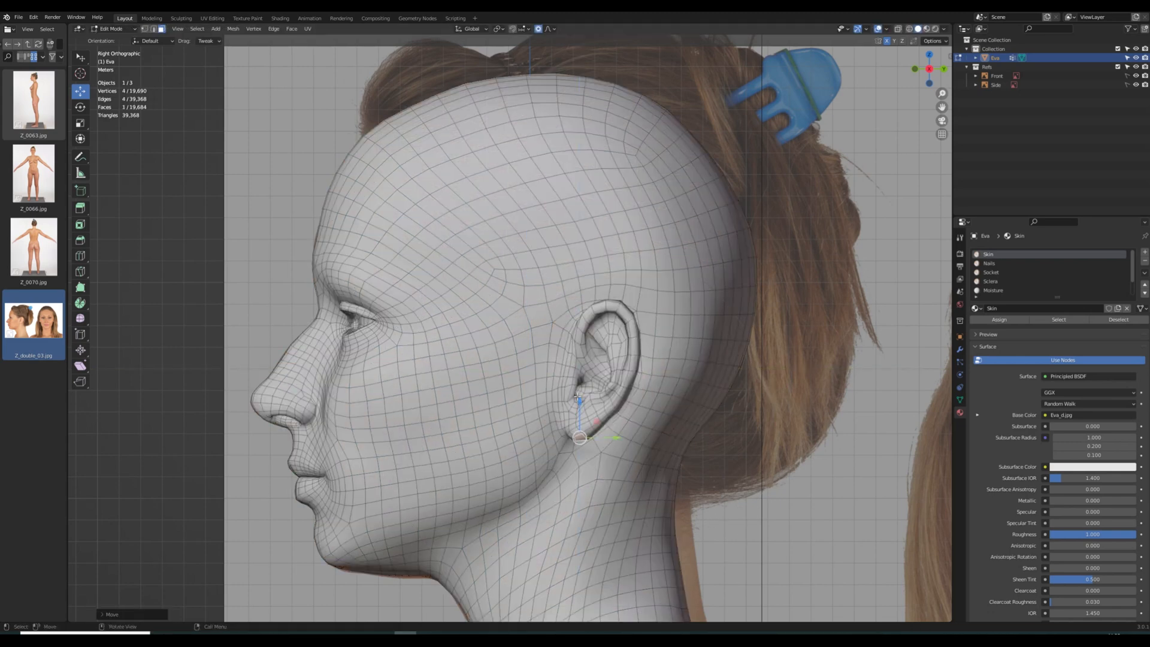
# Select the crown faces in side view and raise them slightly, then move the back of the skull outward to the reference
pyautogui.hotkey('alt', 'z')
pyautogui.press('c')
pyautogui.moveTo(466, 108)
pyautogui.mouseDown()
pyautogui.moveTo(639, 110)
pyautogui.moveTo(608, 112)
pyautogui.mouseUp()
pyautogui.rightClick(644, 132)
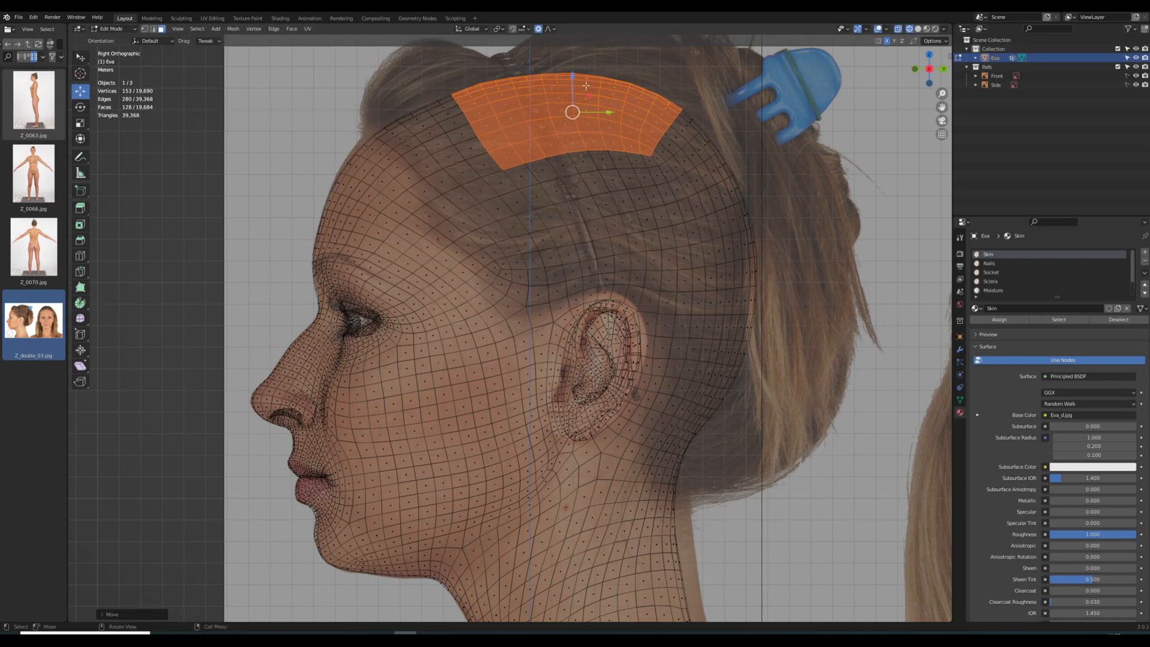
pyautogui.moveTo(573, 76); pyautogui.dragTo(573, 64)
pyautogui.moveTo(747, 209); pyautogui.dragTo(758, 210)
# Shift the nape backward and nudge the neck and rear jaw faces below the ear to match the side photo
pyautogui.scroll(-1, 719, 330)
pyautogui.moveTo(644, 509); pyautogui.dragTo(652, 509)
pyautogui.scroll(4, 584, 551)
pyautogui.moveTo(579, 552); pyautogui.dragTo(584, 551)
pyautogui.moveTo(525, 445); pyautogui.dragTo(522, 444)
pyautogui.scroll(2, 531, 441)
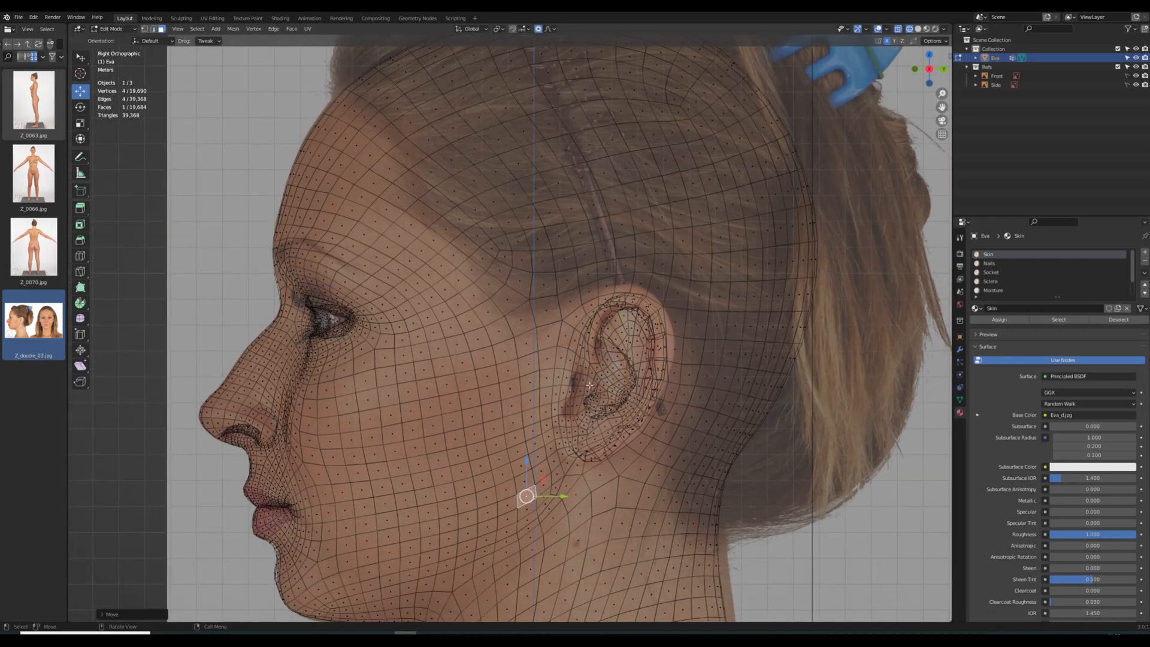
# Nudge an inner ear face upward and adjust the outer ear rim in side view to follow the reference ear
pyautogui.moveTo(589, 384); pyautogui.dragTo(587, 378)
pyautogui.press('2')
pyautogui.moveTo(697, 335); pyautogui.dragTo(660, 308)
# Select a short vertex path along the ear's front edge and move it slightly toward the cheek in side view
pyautogui.press('1')
pyautogui.hotkey('shift', 'z')
pyautogui.scroll(-1, 626, 375)
pyautogui.keyDown('shift'); pyautogui.moveTo(623, 377); pyautogui.dragTo(654, 339, button='middle'); pyautogui.keyUp('shift')
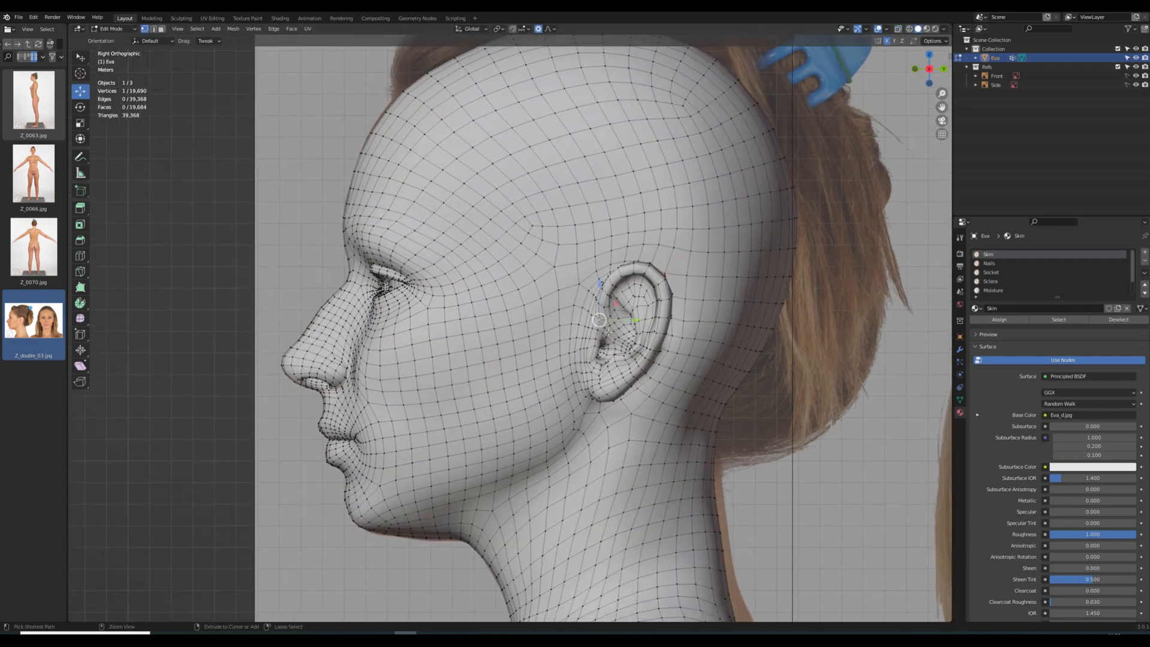
pyautogui.keyDown('ctrl'); pyautogui.click(608, 332); pyautogui.keyUp('ctrl')
pyautogui.hotkey('shift', 'z')
pyautogui.moveTo(641, 327); pyautogui.dragTo(632, 328)
pyautogui.scroll(2, 703, 346)
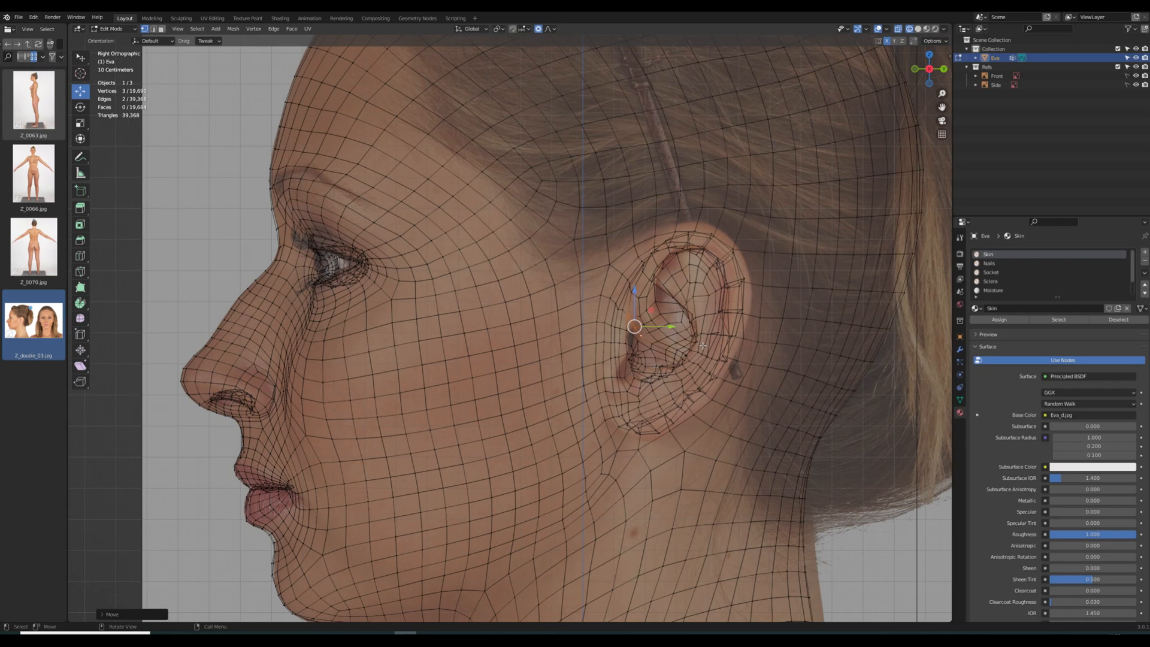
# Extend the vertex path down the front of the ear opening and move it slightly up and backward onto the reference
pyautogui.click(629, 372)
pyautogui.hotkey('shift', 'z')
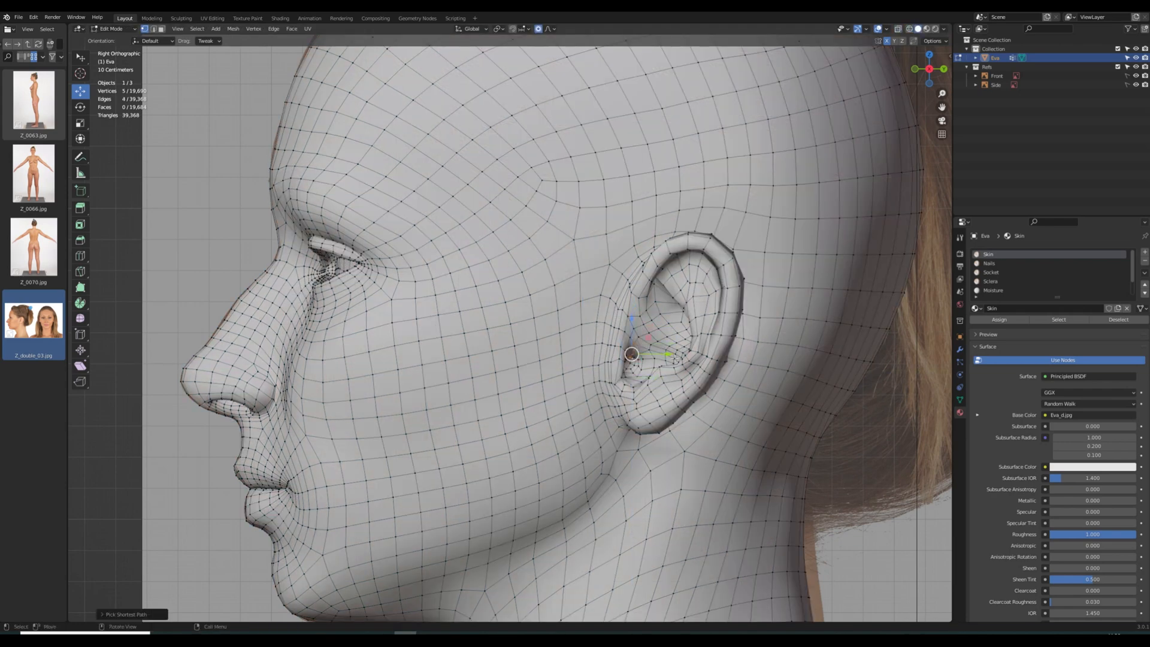
pyautogui.hotkey('shift', 'z')
pyautogui.press('g')
pyautogui.click(642, 428)
pyautogui.hotkey('shift', 'z')
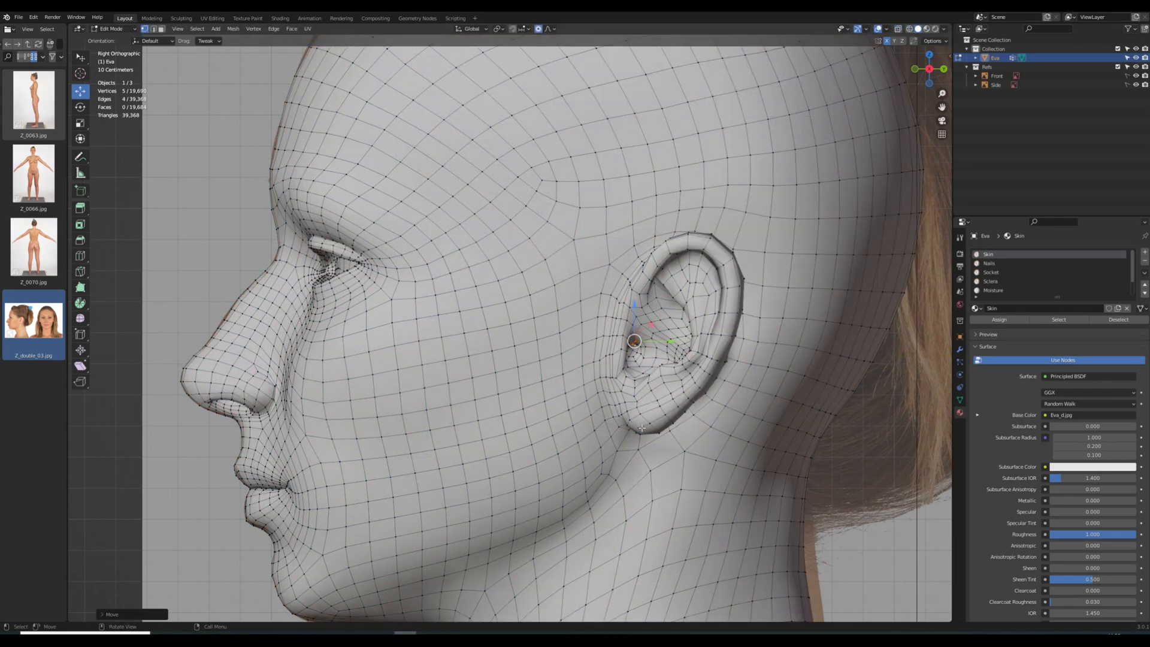
# Move the front earlobe vertices slightly toward the cheek, then reposition the vertex at the ear opening in side view
pyautogui.keyDown('ctrl'); pyautogui.click(617, 416); pyautogui.keyUp('ctrl')
pyautogui.moveTo(661, 414); pyautogui.dragTo(653, 414)
pyautogui.moveTo(653, 414); pyautogui.dragTo(664, 478, button='middle')
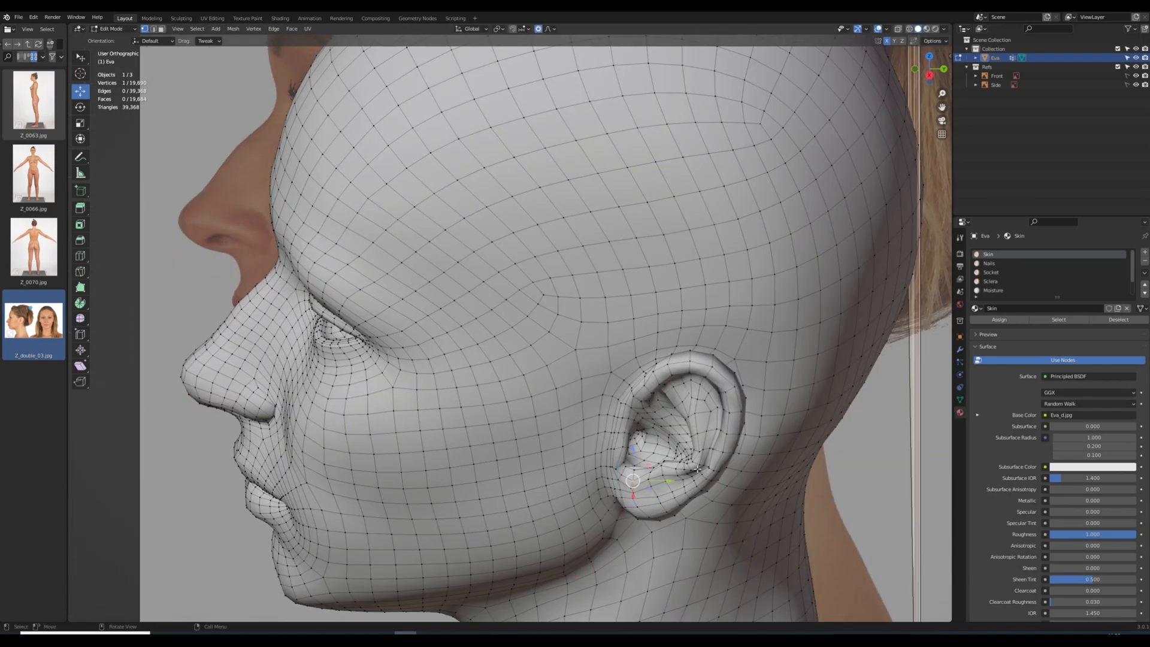
pyautogui.press('KP_3')
pyautogui.press('g')
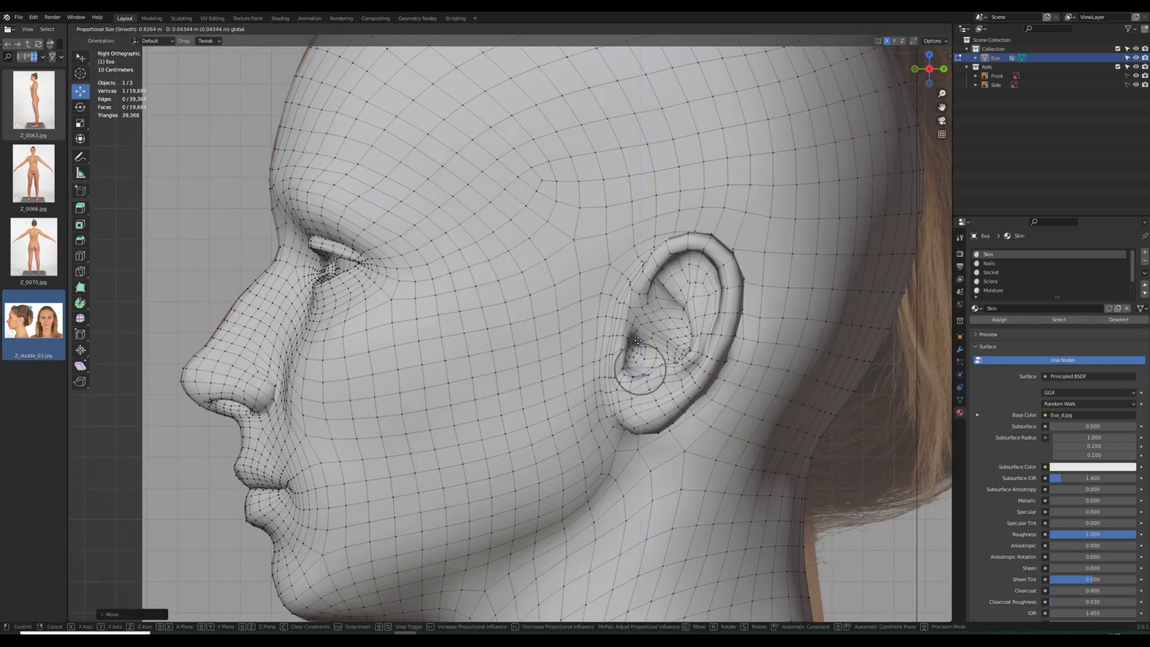
pyautogui.moveTo(638, 341); pyautogui.dragTo(638, 341)
pyautogui.hotkey('shift', 'z')
pyautogui.hotkey('shift', 'z')
# Examine the area behind the ear and compare the whole head with the front reference photo
pyautogui.moveTo(741, 370); pyautogui.dragTo(673, 372, button='middle')
pyautogui.click(449, 379)
pyautogui.keyDown('shift'); pyautogui.click(430, 379); pyautogui.keyUp('shift')
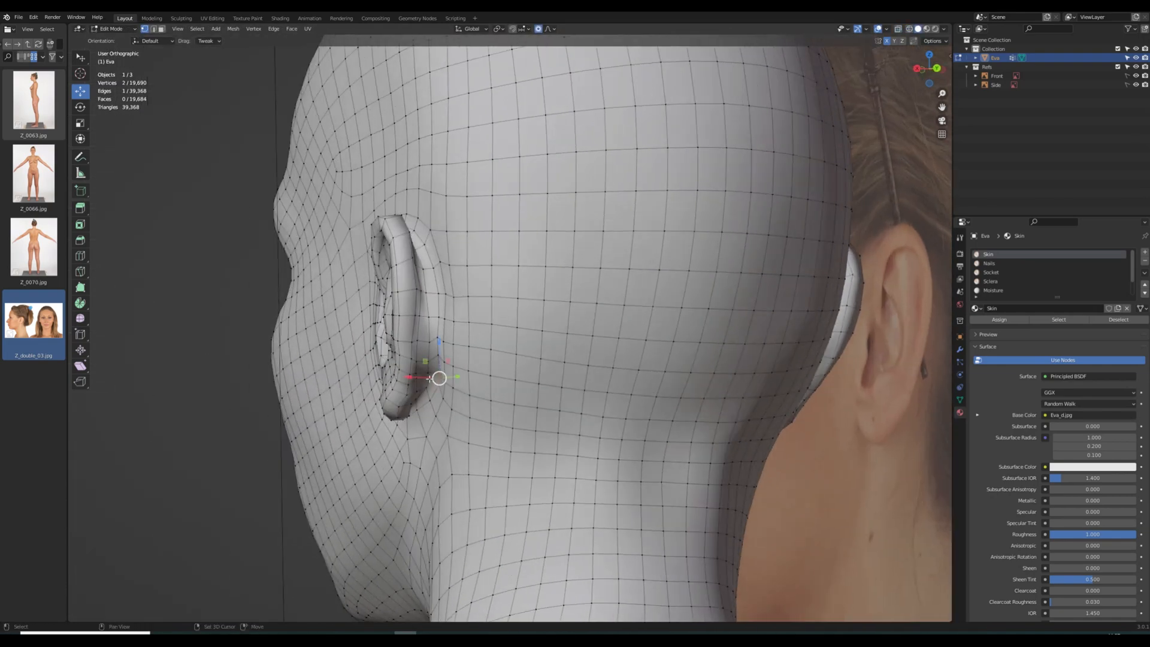
pyautogui.press('KP_3')
pyautogui.scroll(-3, 518, 388)
pyautogui.press('3')
pyautogui.click(759, 442)
pyautogui.press('KP_1')
pyautogui.hotkey('shift', 'z')
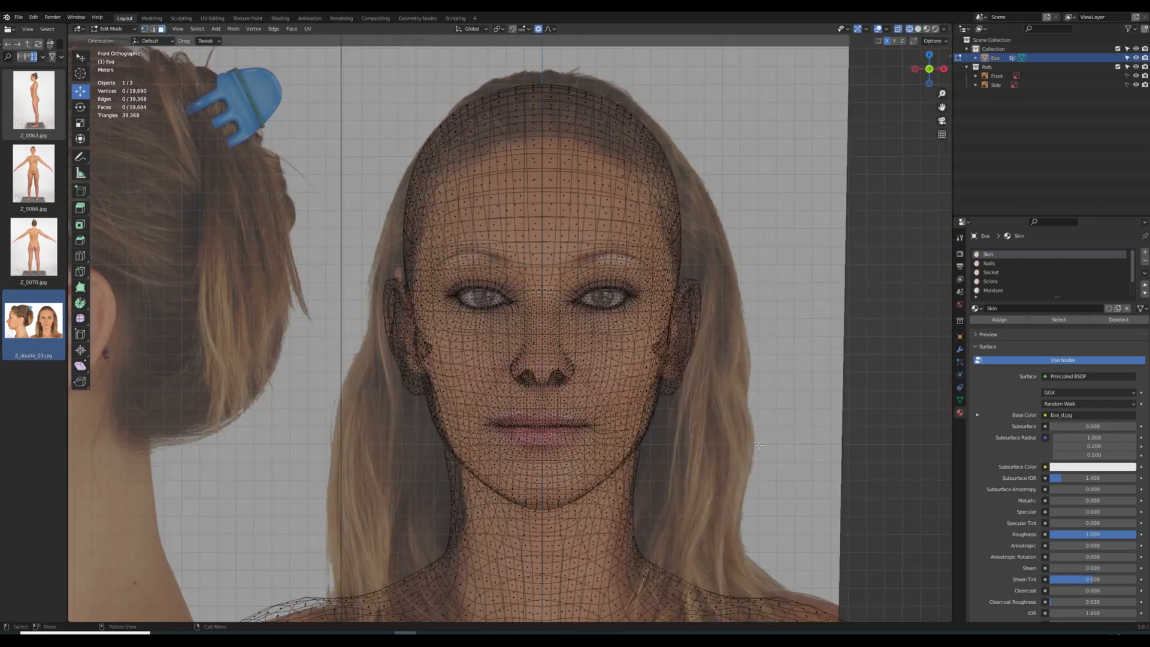
pyautogui.hotkey('shift', 'z')
# Select the jaw-angle faces below the ear and move them slightly inward and down in front view to fit the reference jawline
pyautogui.moveTo(759, 442); pyautogui.dragTo(688, 440, button='middle')
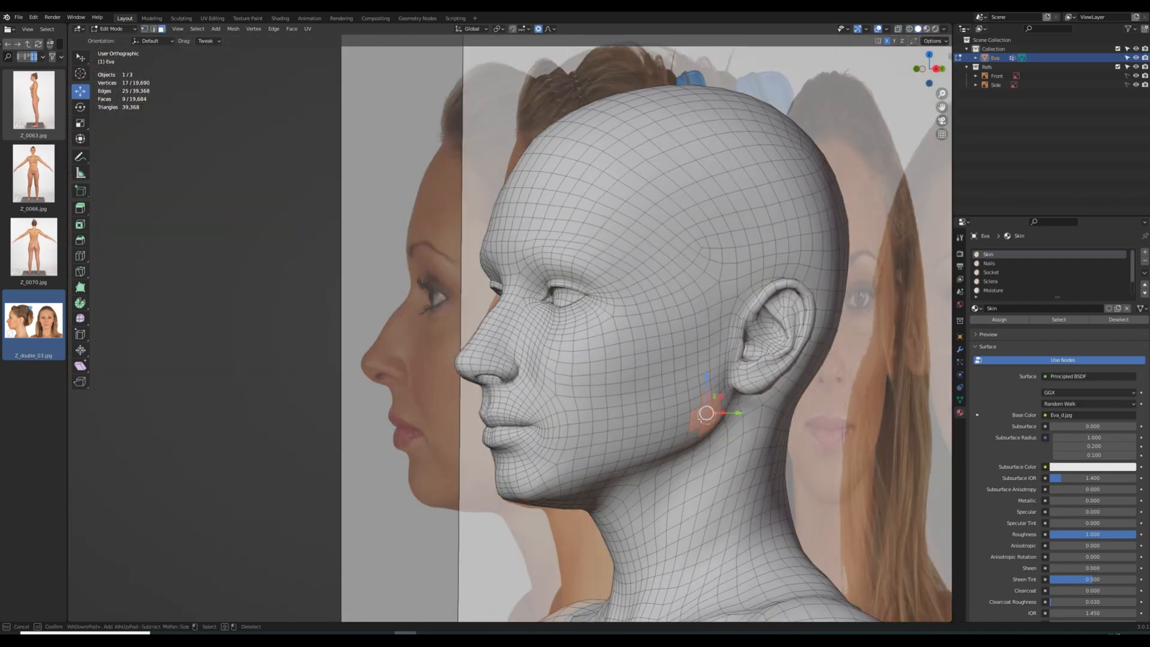
pyautogui.press('Escape')
pyautogui.press('KP_1')
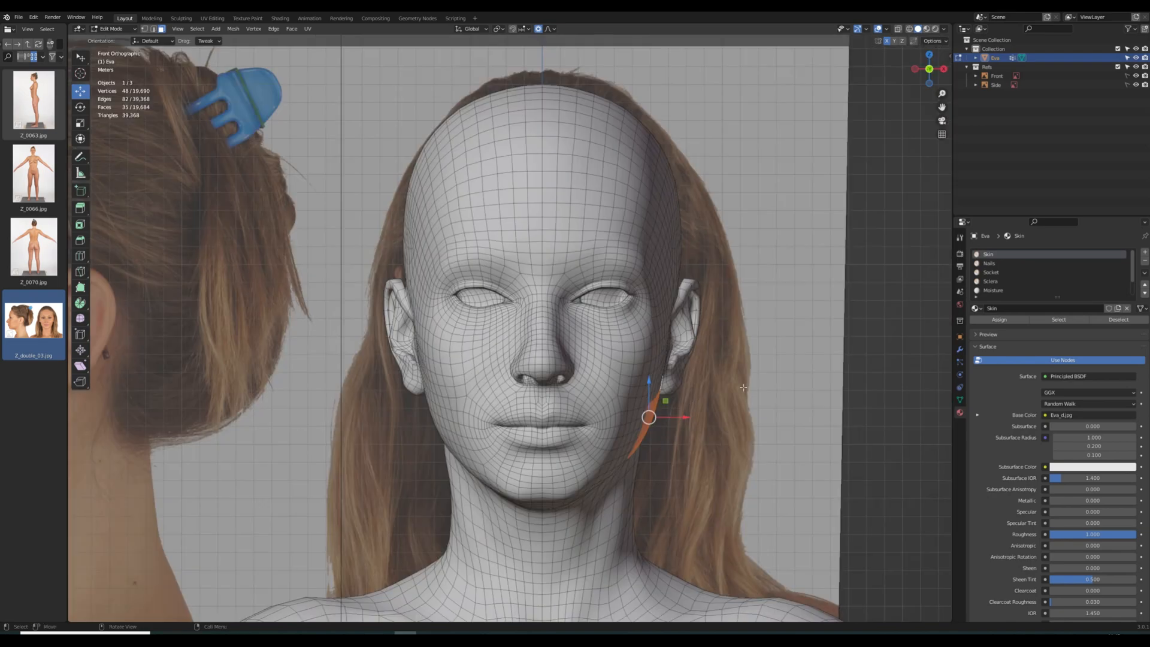
pyautogui.scroll(1, 707, 419)
pyautogui.hotkey('shift', 'z')
pyautogui.moveTo(713, 437); pyautogui.dragTo(709, 440)
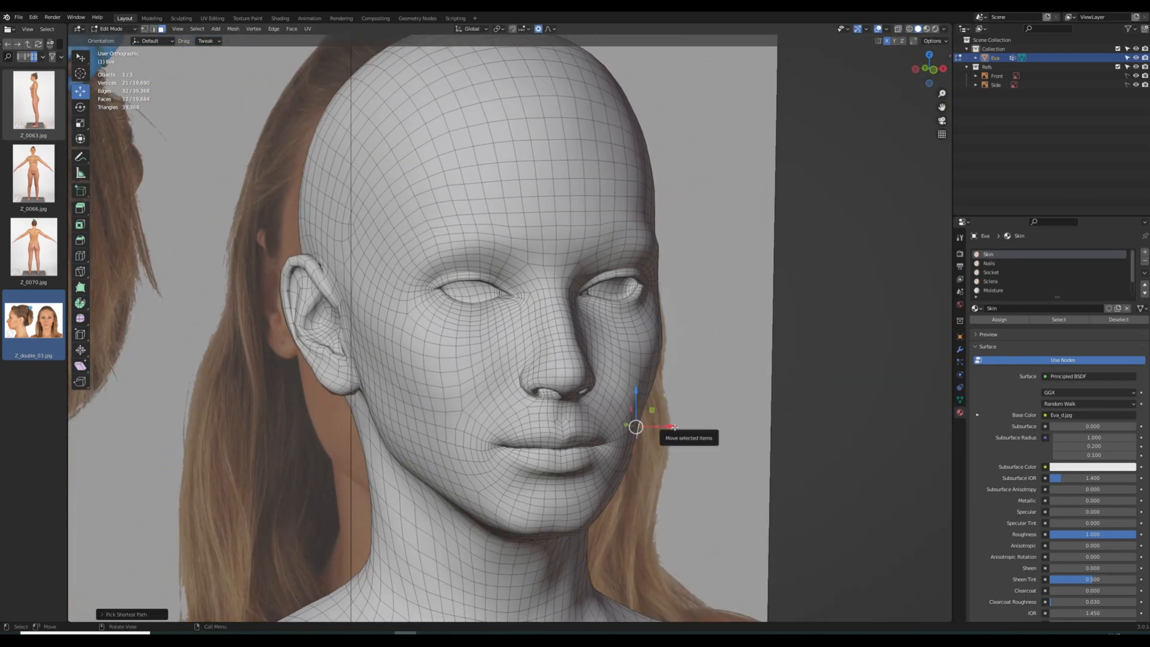
# Adjust the fullness of the selected cheek edge path with Shrink/Fatten and check the face from the front
pyautogui.press('c')
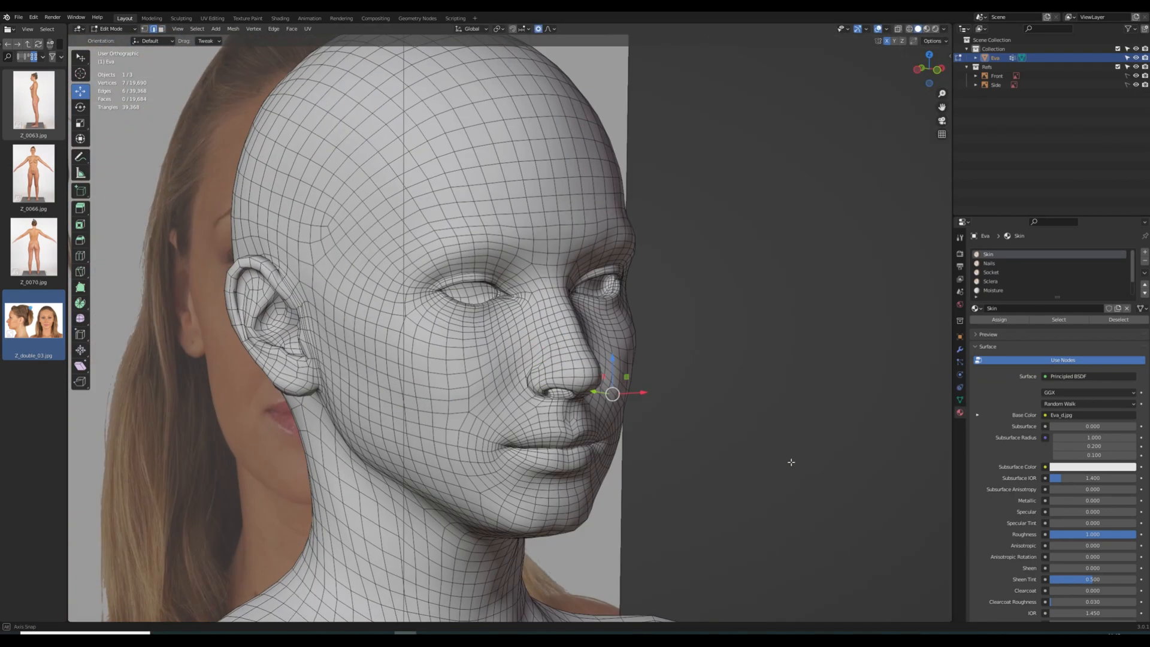
pyautogui.hotkey('alt', 's')
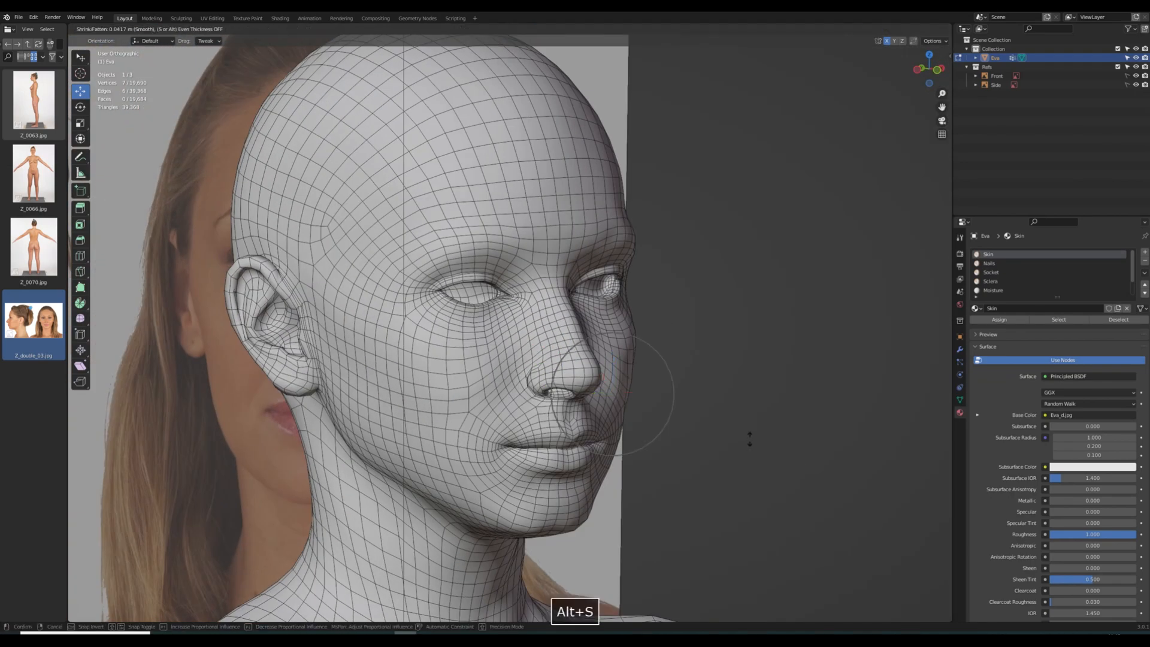
pyautogui.click(751, 439)
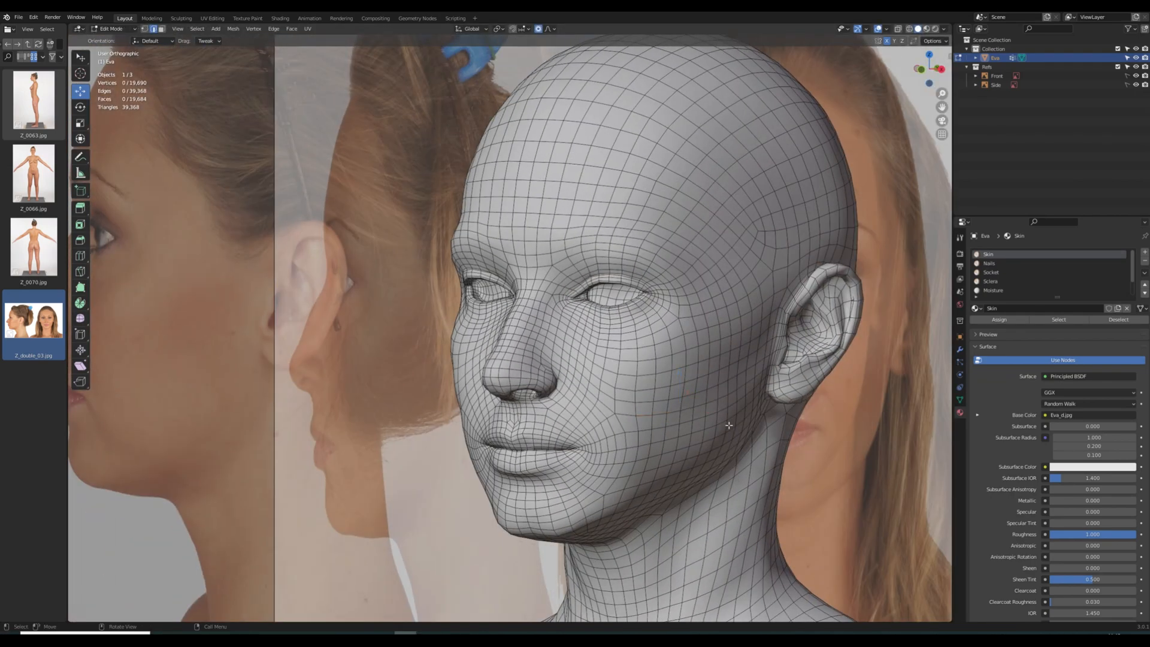
pyautogui.scroll(-5, 728, 425)
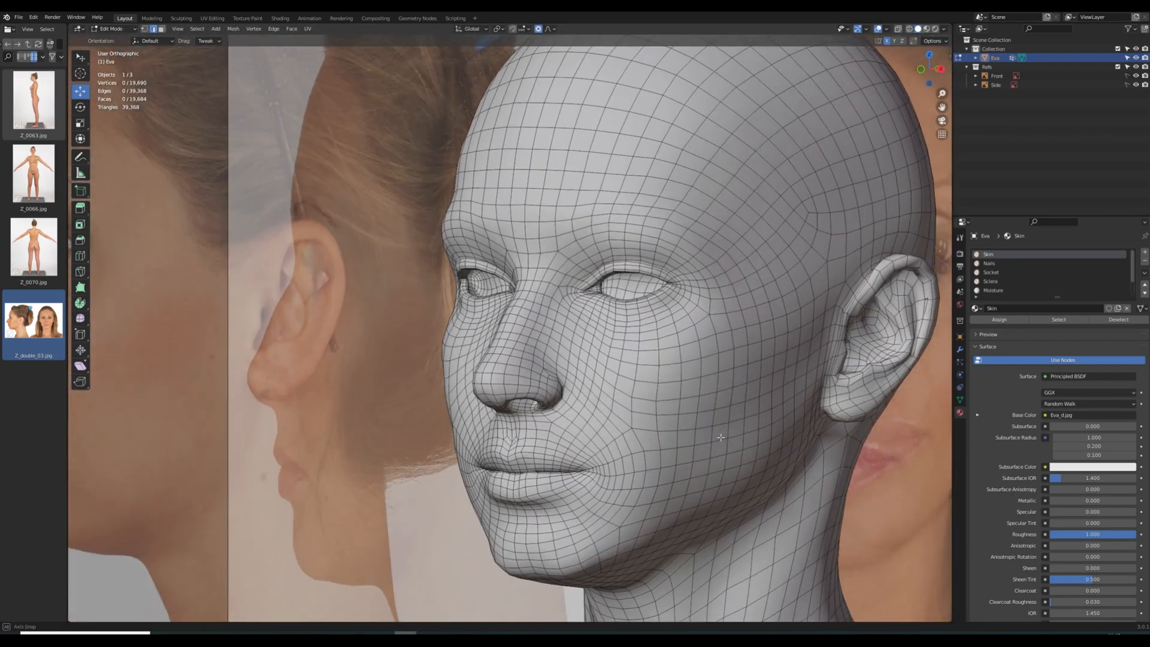
pyautogui.press('KP_1')
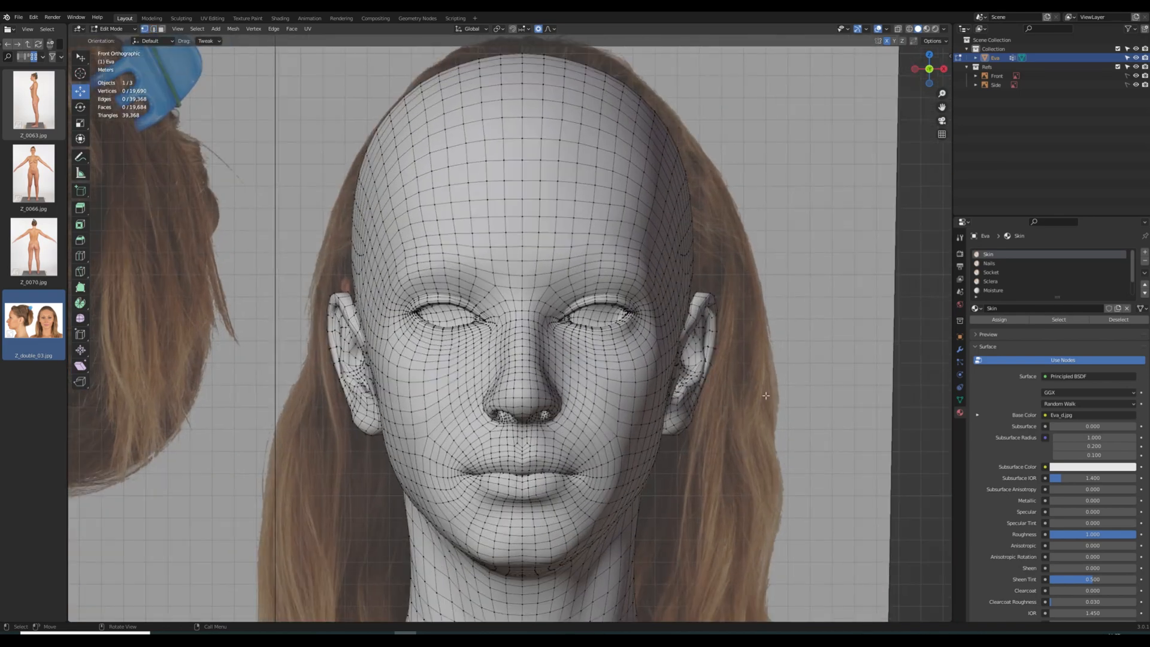
# Reveal the hidden eye and mouth geometry, try to move it vertically, and undo the move
pyautogui.hotkey('alt', 'h')
pyautogui.press('g')
pyautogui.press('z')
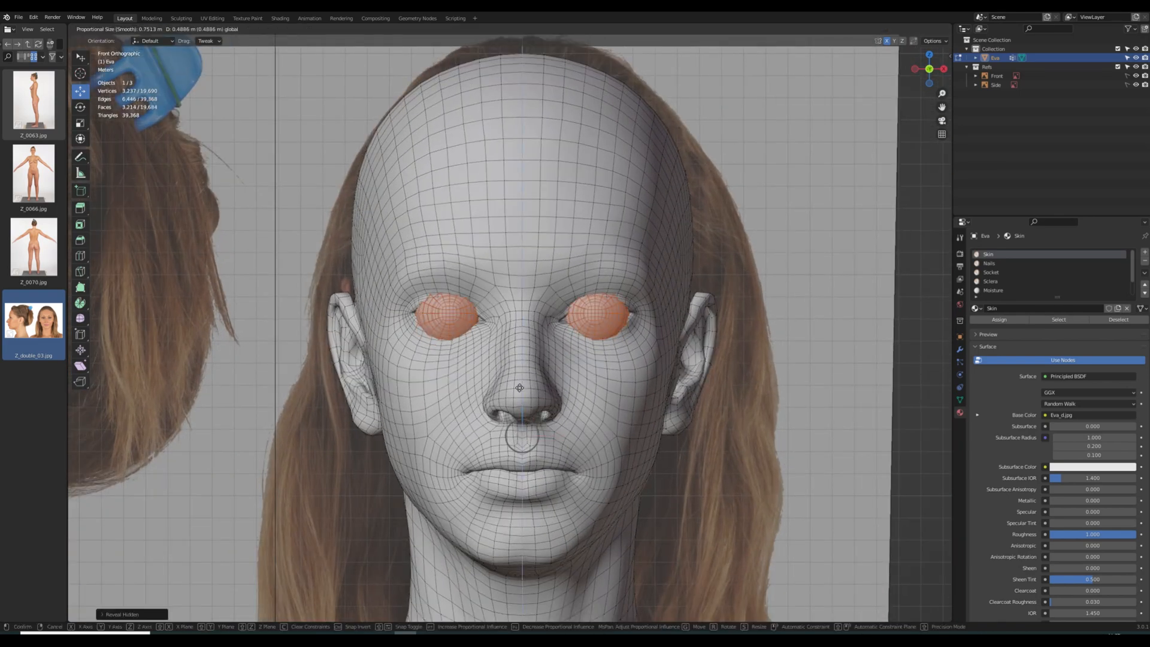
pyautogui.click(772, 386)
pyautogui.press('KP_3')
pyautogui.keyDown('shift'); pyautogui.moveTo(768, 386); pyautogui.dragTo(747, 373, button='middle'); pyautogui.keyUp('shift')
pyautogui.hotkey('ctrl', 'z')
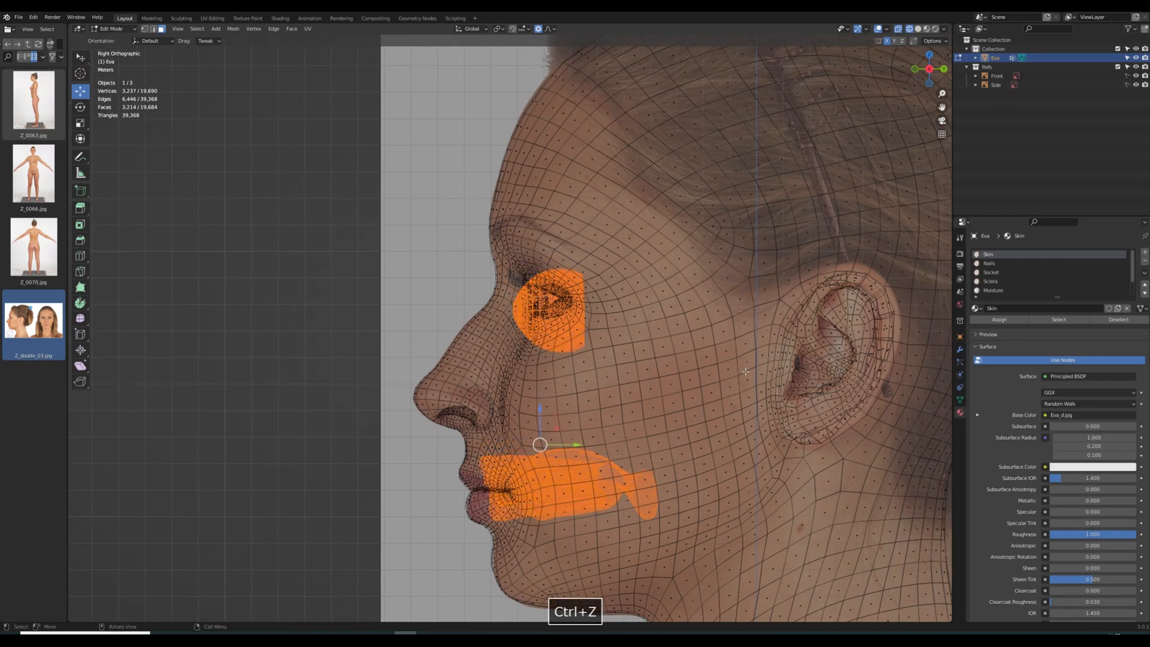
# Select only the two eyeballs and move them up and back in side view to fit the eye sockets
pyautogui.hotkey('alt', 'a')
pyautogui.hotkey('shift', 'z')
pyautogui.press('KP_1')
pyautogui.press('l')
pyautogui.press('l')
pyautogui.press('KP_3')
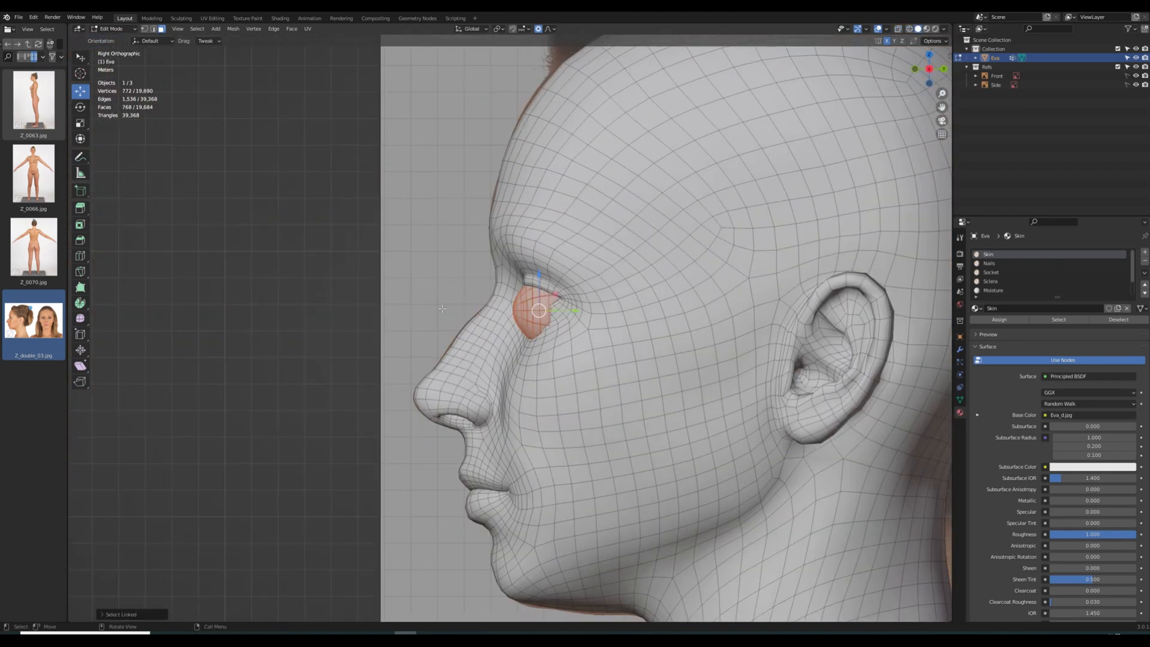
pyautogui.hotkey('shift', 'z')
pyautogui.moveTo(543, 274); pyautogui.dragTo(543, 265)
pyautogui.moveTo(579, 303); pyautogui.dragTo(597, 303)
pyautogui.click(596, 303)
pyautogui.scroll(8, 597, 303)
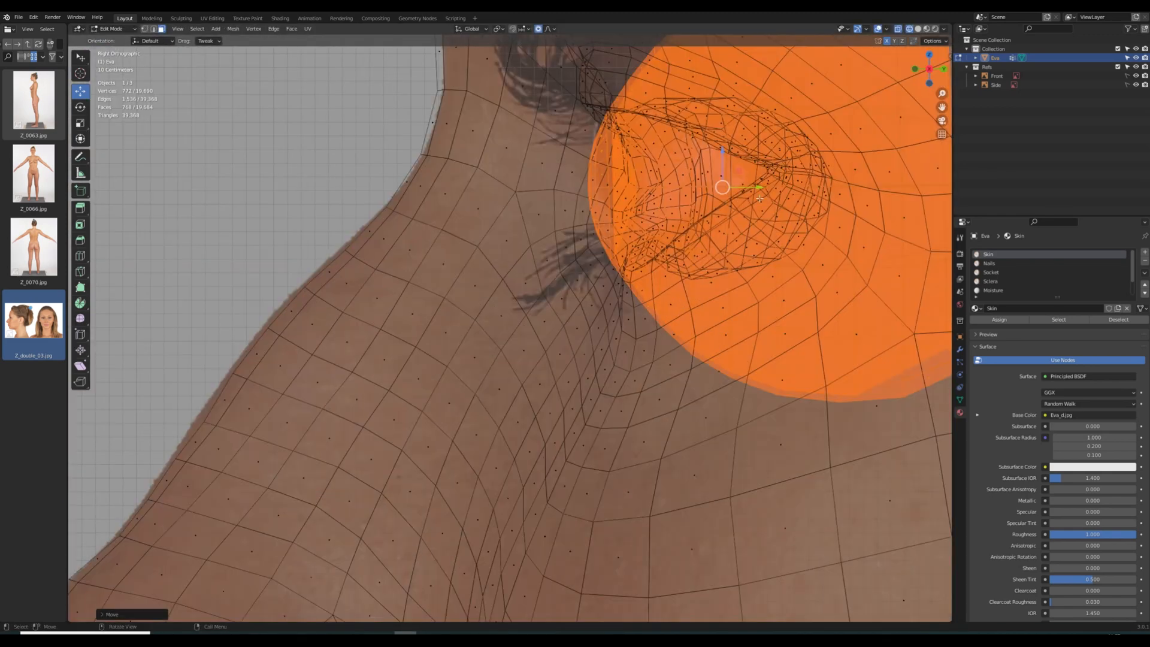
pyautogui.scroll(-6, 777, 154)
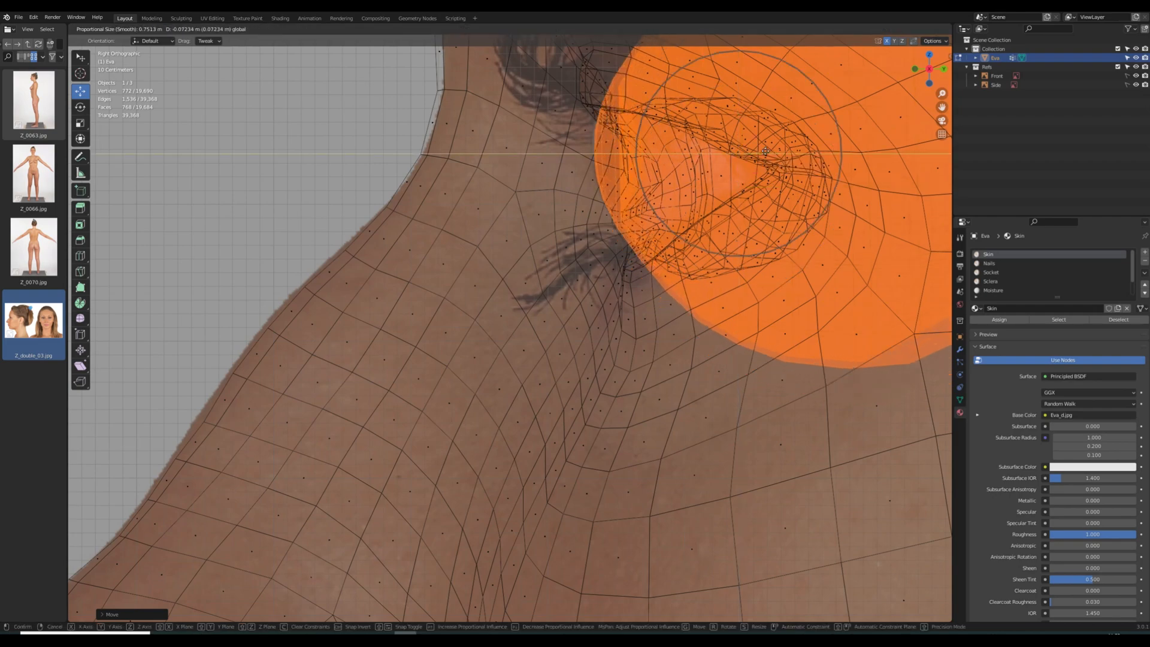
# Select each eyeball separately and shift it along the X axis in front view to center it in its eye opening
pyautogui.press('KP_1')
pyautogui.hotkey('shift', 'z')
pyautogui.scroll(-2, 744, 306)
pyautogui.scroll(1, 744, 306)
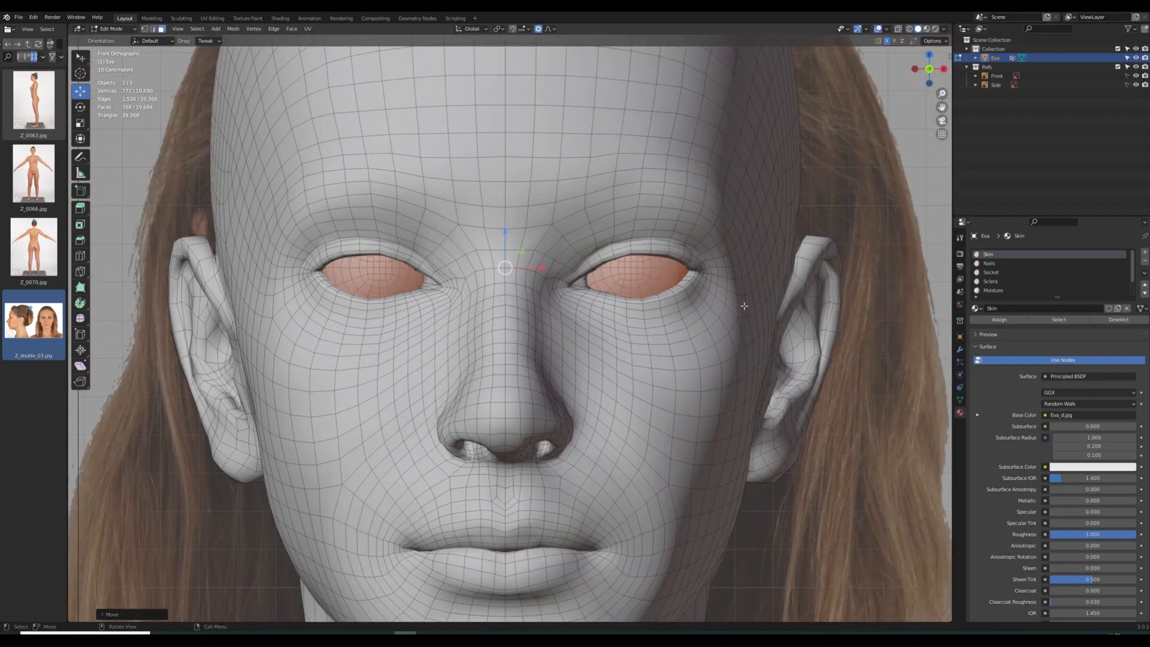
pyautogui.press('g')
pyautogui.press('x')
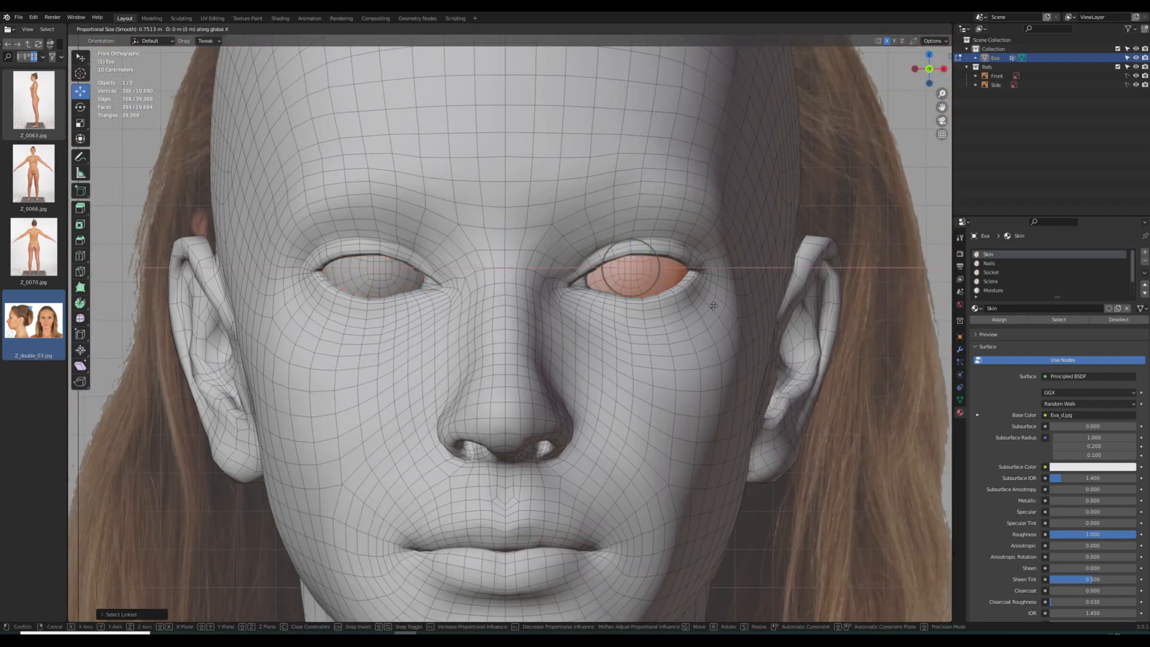
pyautogui.press('Return')
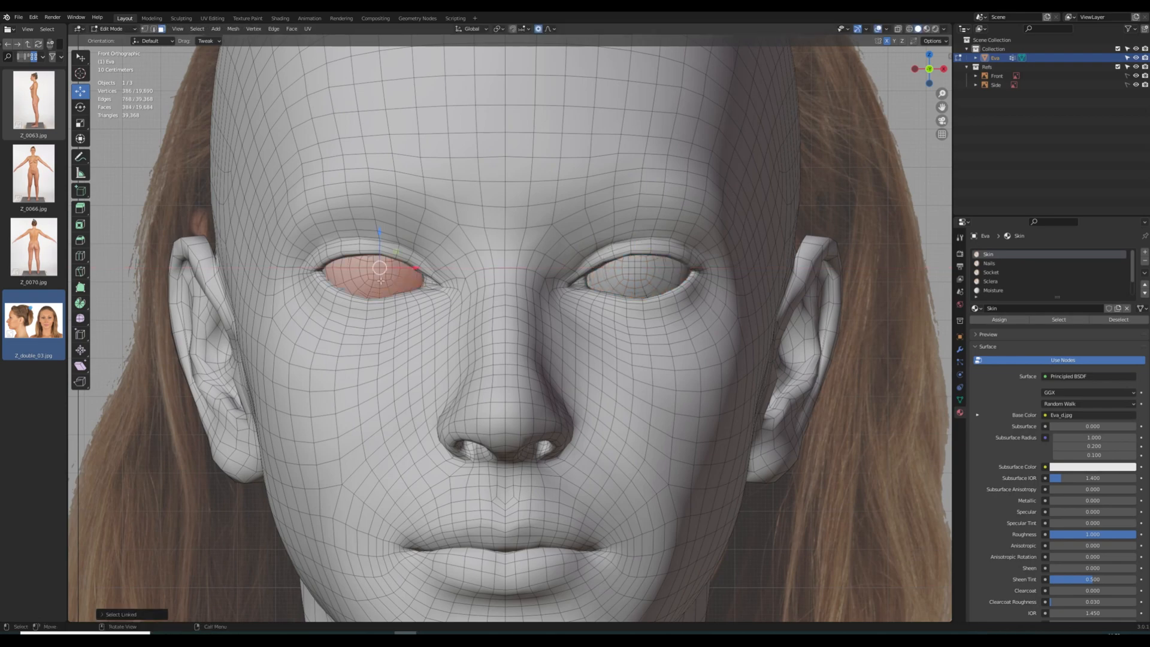
pyautogui.press('g')
pyautogui.press('x')
pyautogui.press('Return')
# Select both eyeballs together and move them along the Y axis to adjust their depth behind the eyelids
pyautogui.keyDown('shift'); pyautogui.moveTo(381, 281); pyautogui.dragTo(350, 330, button='middle'); pyautogui.keyUp('shift')
pyautogui.scroll(1, 350, 330)
pyautogui.press('l')
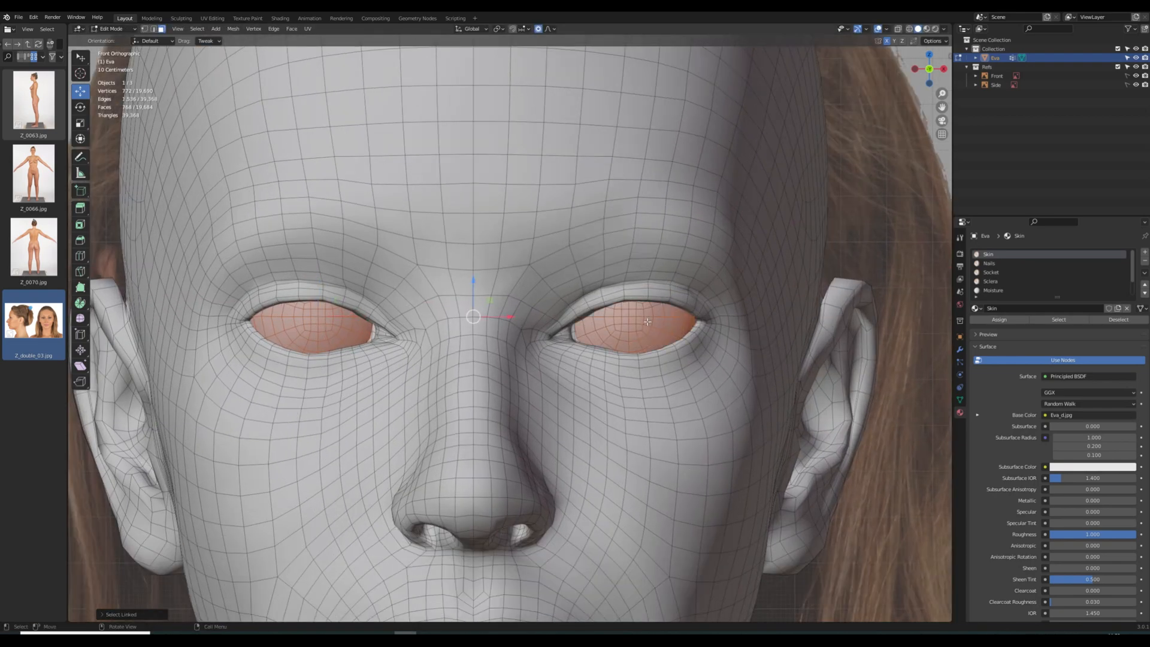
pyautogui.moveTo(626, 345); pyautogui.dragTo(593, 335, button='middle')
pyautogui.press('g')
pyautogui.press('y')
pyautogui.click(600, 406)
# Select the faces at the inner corner of the eye and move them to reshape the tear duct area
pyautogui.scroll(3, 593, 335)
pyautogui.click(692, 315)
pyautogui.moveTo(722, 317); pyautogui.dragTo(650, 368, button='middle')
pyautogui.press('g')
pyautogui.rightClick(647, 366)
pyautogui.click(614, 356)
pyautogui.press('g')
pyautogui.click(625, 350)
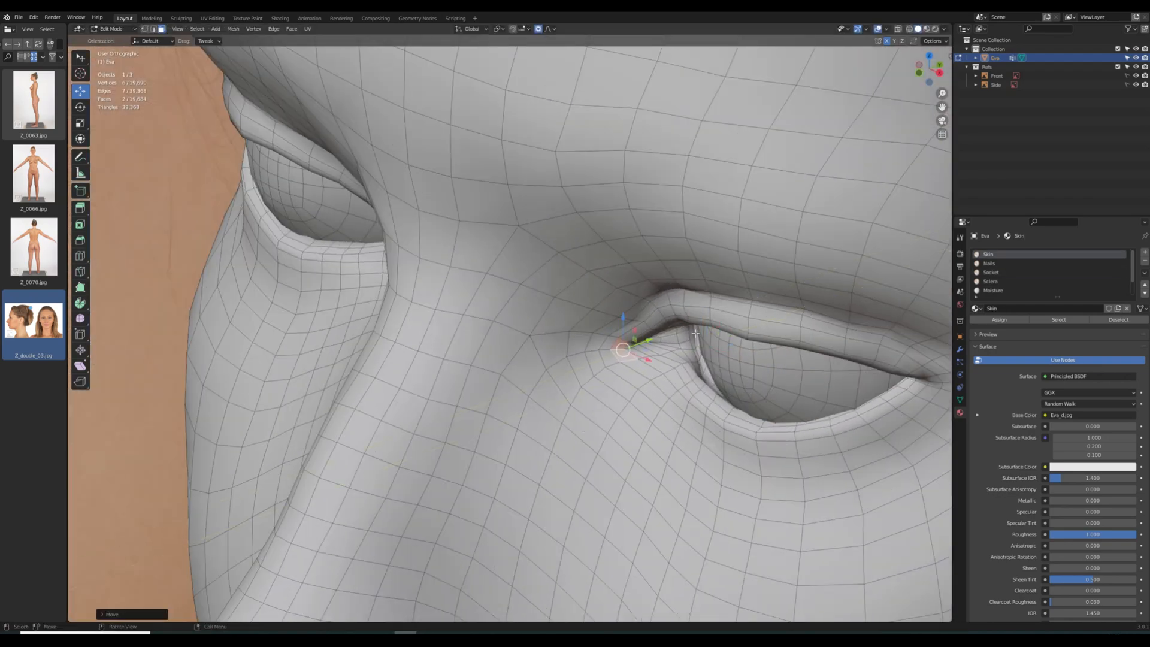
# Move the inner eyelid and socket faces beside the tear duct to close the gap against the eyeball
pyautogui.click(696, 328)
pyautogui.press('g')
pyautogui.click(733, 335)
pyautogui.hotkey('shift', 'r')
pyautogui.press('g')
pyautogui.click(751, 380)
pyautogui.moveTo(751, 380); pyautogui.dragTo(730, 336, button='middle')
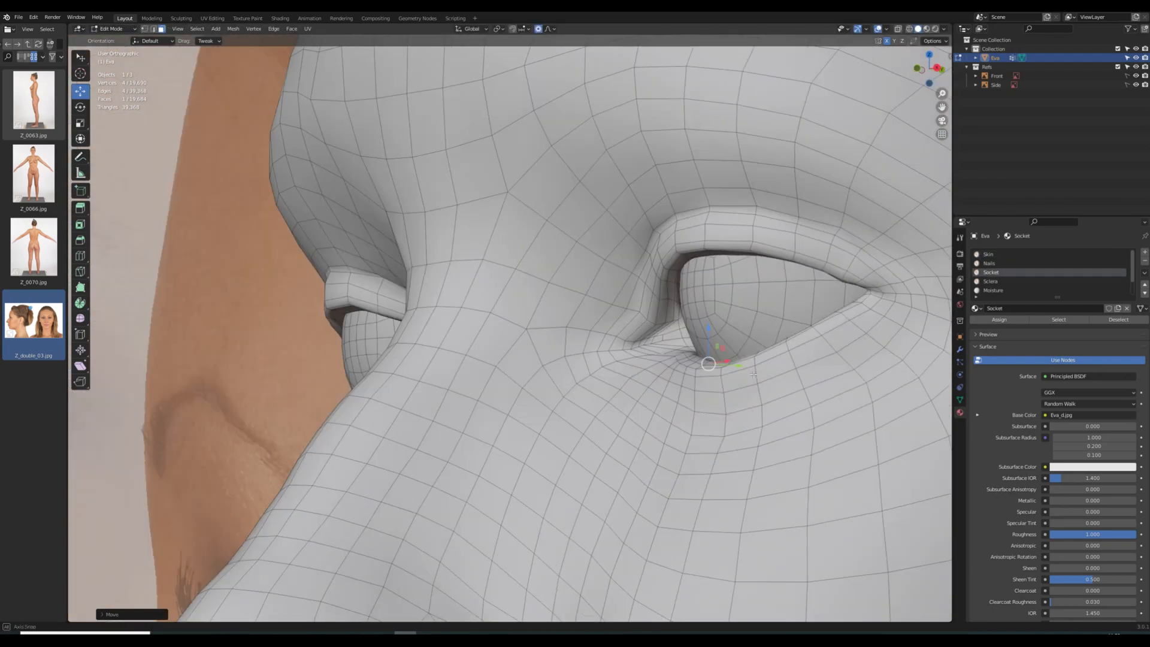
# Select the face path beside the inner eye corner and move it slightly backward in side view
pyautogui.scroll(-3, 730, 336)
pyautogui.click(548, 337)
pyautogui.keyDown('ctrl'); pyautogui.click(561, 363); pyautogui.keyUp('ctrl')
pyautogui.press('KP_3')
pyautogui.hotkey('shift', 'z')
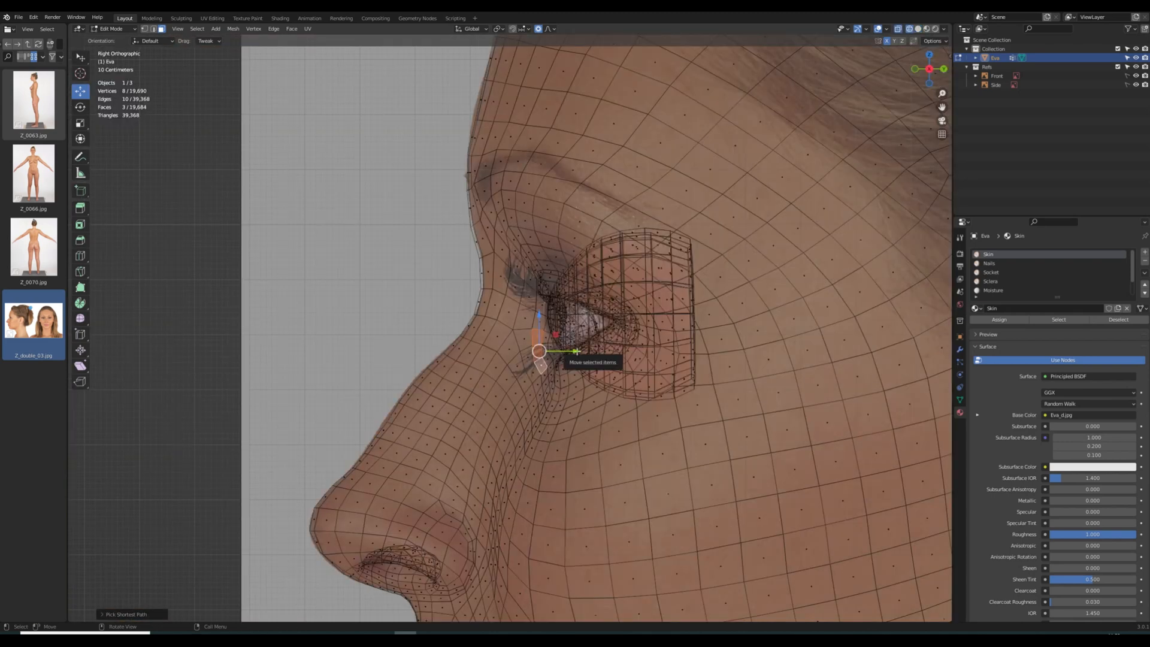
pyautogui.moveTo(574, 351); pyautogui.dragTo(580, 352)
# Adjust the vertices of the upper eyelid fold in side view to follow the reference eye
pyautogui.scroll(3, 629, 294)
pyautogui.click(577, 230)
pyautogui.moveTo(597, 215)
pyautogui.mouseDown()
pyautogui.moveTo(629, 196)
pyautogui.moveTo(629, 232)
pyautogui.mouseUp()
pyautogui.hotkey('shift', 'z')
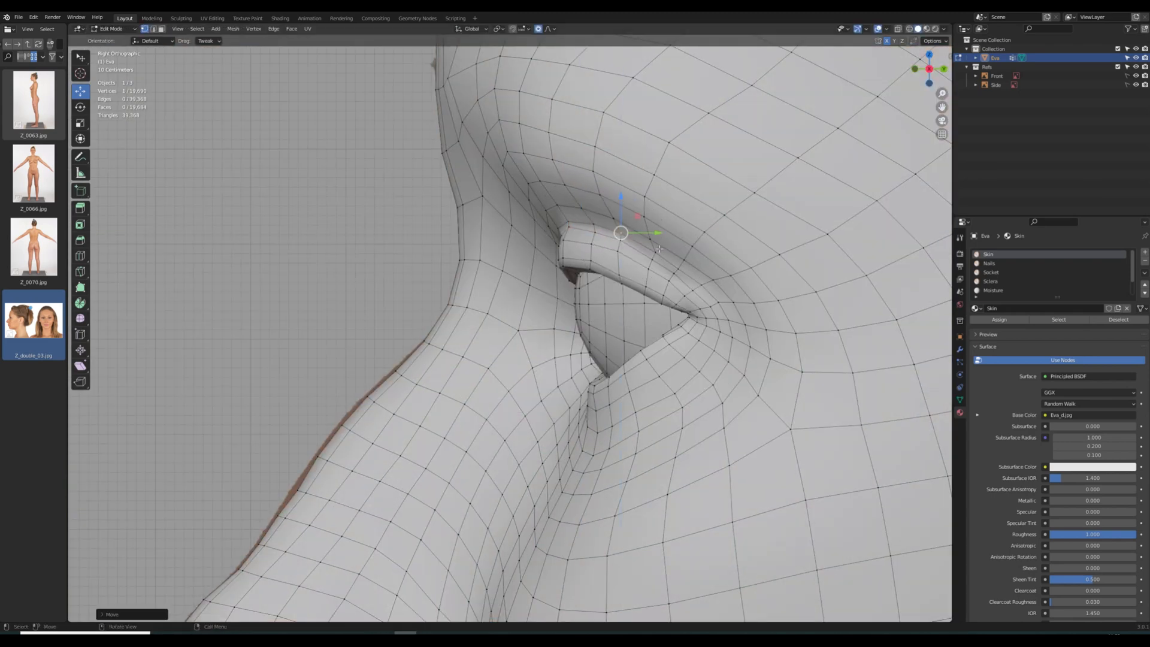
# Try to move the upper eyelid edge upward in side view
pyautogui.moveTo(650, 343); pyautogui.dragTo(655, 295)
pyautogui.click(667, 343)
pyautogui.hotkey('ctrl', 'z')
pyautogui.press('2')
pyautogui.hotkey('alt', 'a')
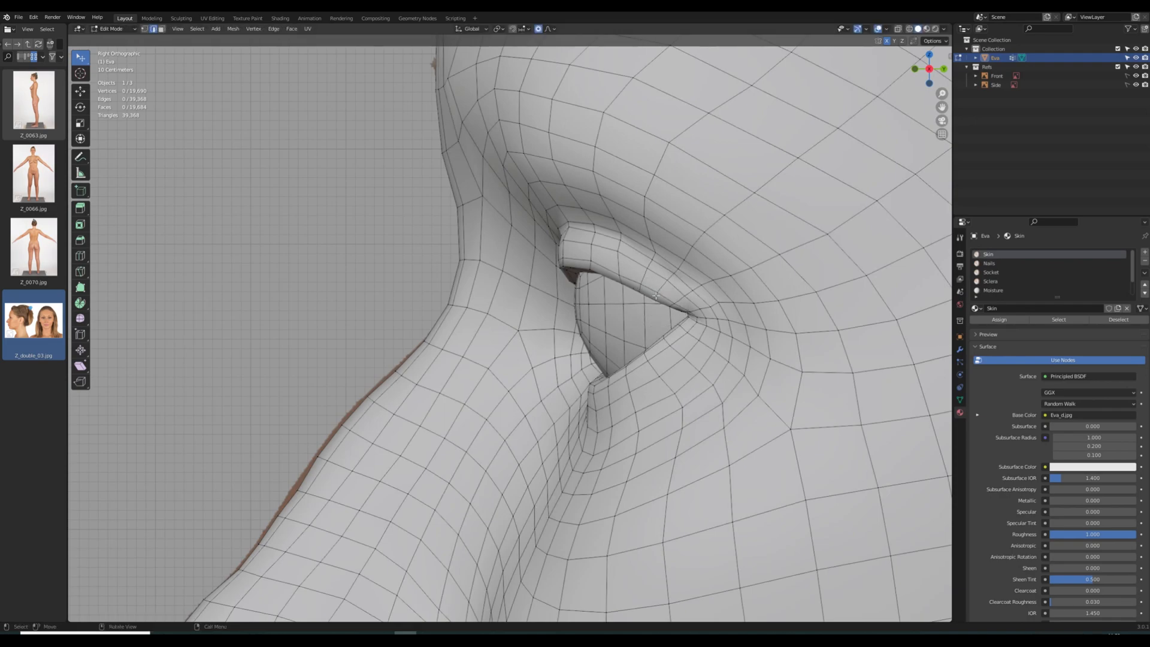
# Examine the eyelids and the fit of the eyeballs from the side, front and oblique views
pyautogui.scroll(-7, 655, 303)
pyautogui.scroll(6, 635, 360)
pyautogui.moveTo(613, 399); pyautogui.dragTo(675, 402, button='middle')
pyautogui.scroll(-3, 675, 401)
pyautogui.press('KP_1')
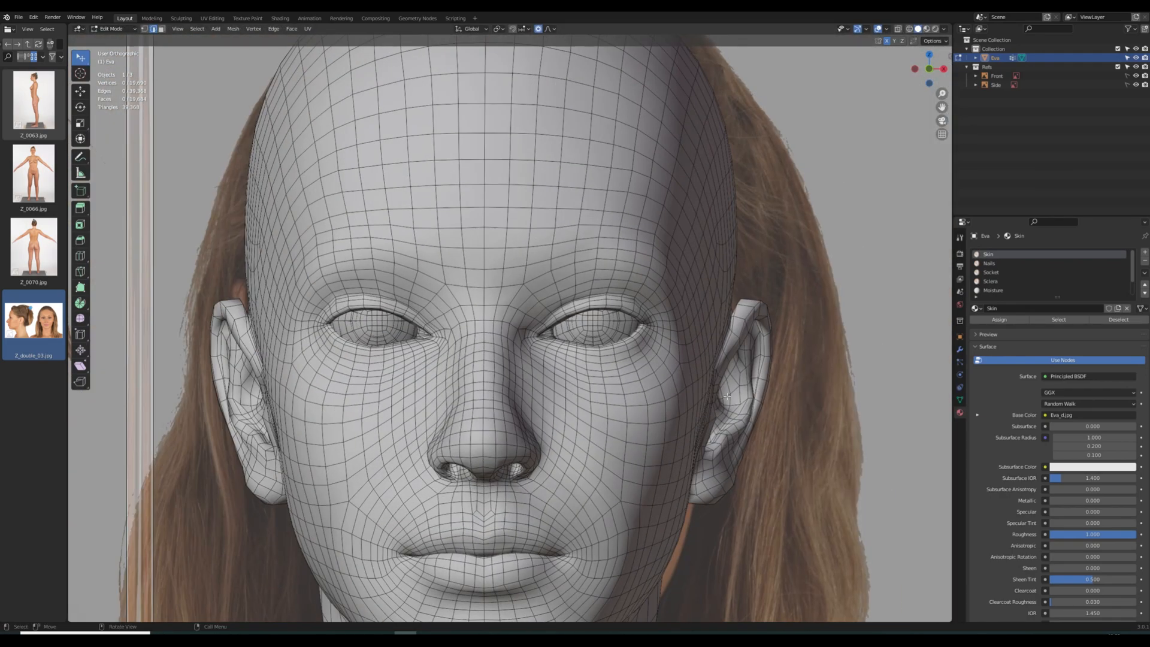
pyautogui.scroll(4, 771, 288)
pyautogui.moveTo(725, 274); pyautogui.dragTo(702, 273)
pyautogui.scroll(-2, 685, 282)
pyautogui.scroll(4, 683, 283)
pyautogui.moveTo(683, 282); pyautogui.dragTo(642, 323, button='middle')
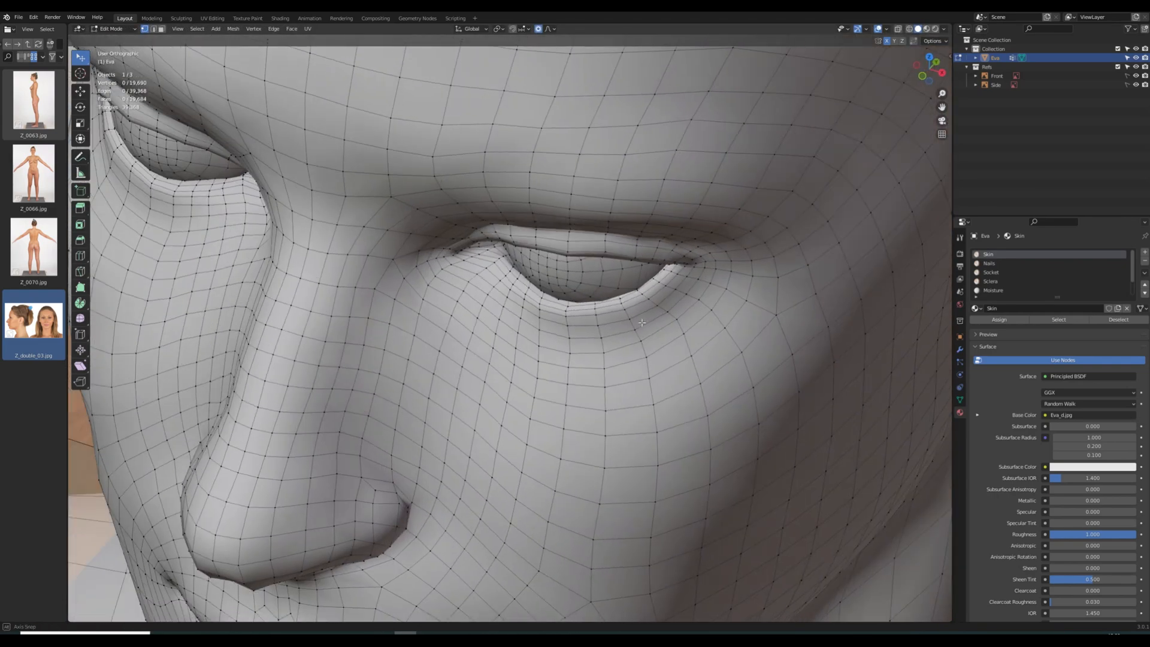
# Move the lower eyelid face near the outer eye corner slightly so the lid follows the eyeball
pyautogui.moveTo(639, 318); pyautogui.dragTo(640, 323)
pyautogui.moveTo(685, 299); pyautogui.dragTo(706, 335, button='middle')
pyautogui.scroll(1, 716, 327)
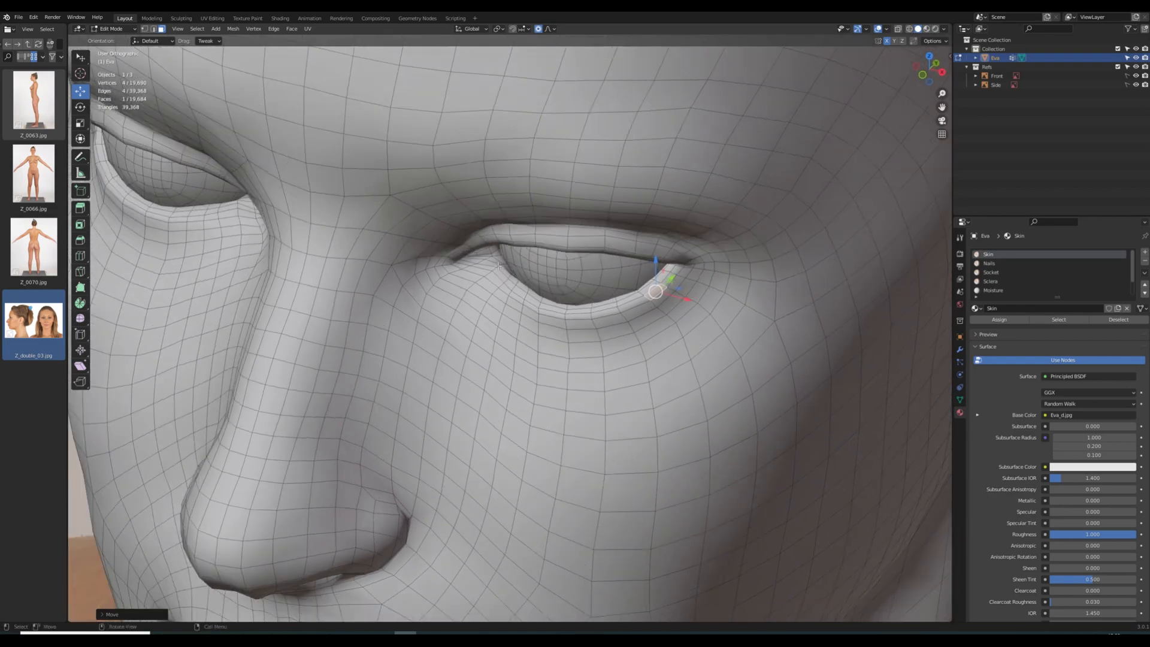
# Nudge the edges around the inner eye corner slightly so the eyelids follow the eyeball
pyautogui.press('2')
pyautogui.click(502, 266)
pyautogui.moveTo(517, 253); pyautogui.dragTo(516, 254)
pyautogui.moveTo(471, 367); pyautogui.dragTo(578, 355, button='middle')
pyautogui.keyDown('ctrl'); pyautogui.click(506, 357); pyautogui.keyUp('ctrl')
pyautogui.moveTo(541, 319); pyautogui.dragTo(541, 319)
pyautogui.hotkey('alt', 'a')
pyautogui.scroll(-2, 541, 320)
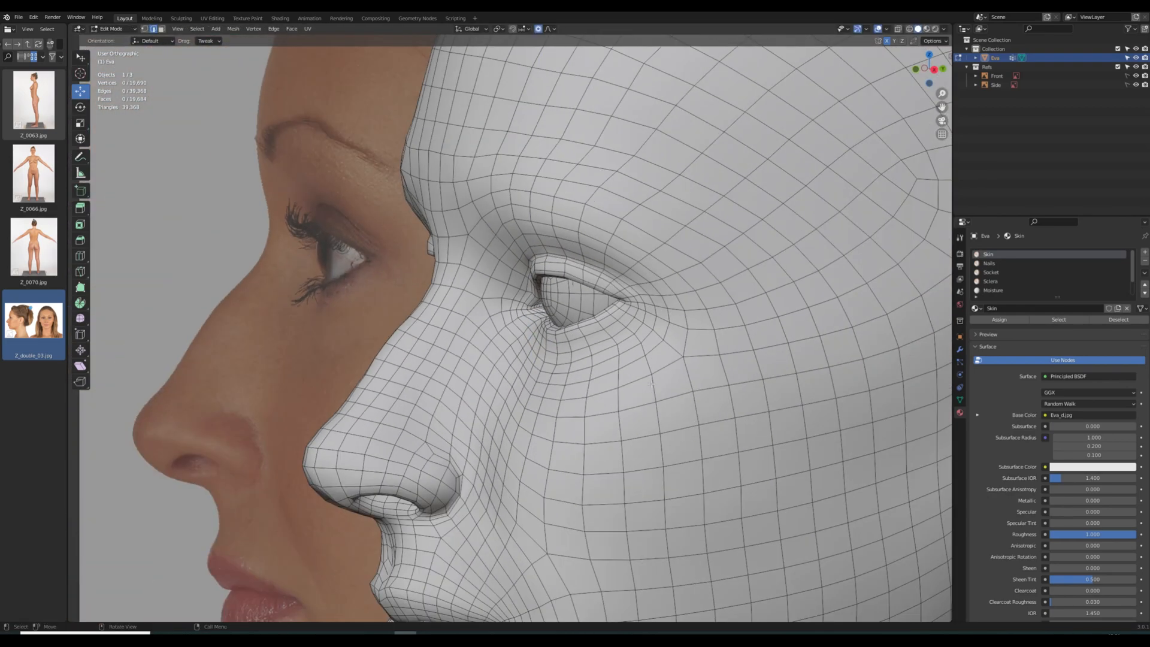
# Adjust the upper eyelid fold near the outer eye corner in side view and smooth its vertices
pyautogui.moveTo(563, 317); pyautogui.dragTo(638, 309, button='middle')
pyautogui.press('KP_3')
pyautogui.moveTo(587, 270); pyautogui.dragTo(585, 272)
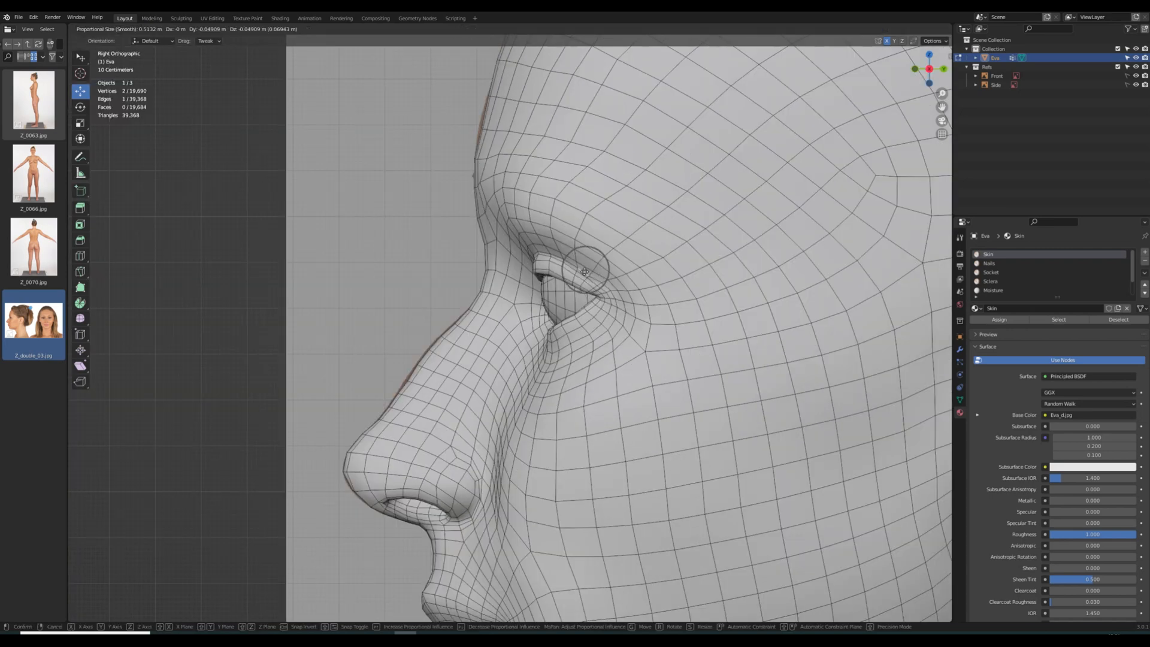
pyautogui.scroll(3, 657, 306)
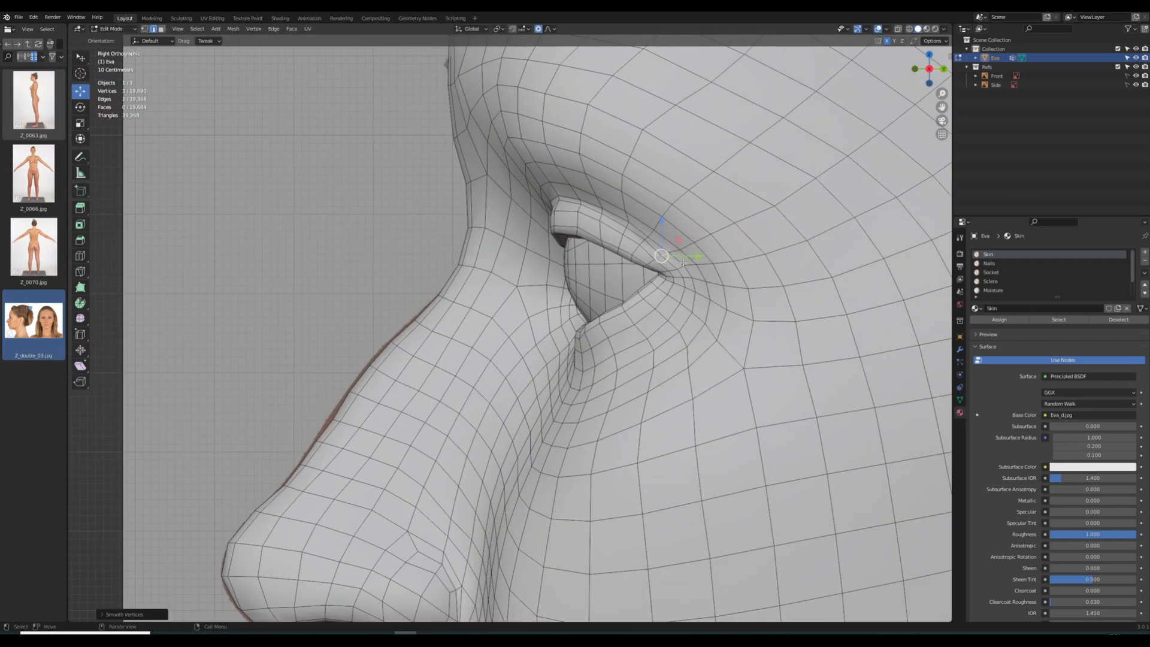
pyautogui.moveTo(660, 257); pyautogui.dragTo(673, 269)
pyautogui.hotkey('alt', 'a')
pyautogui.scroll(-3, 705, 265)
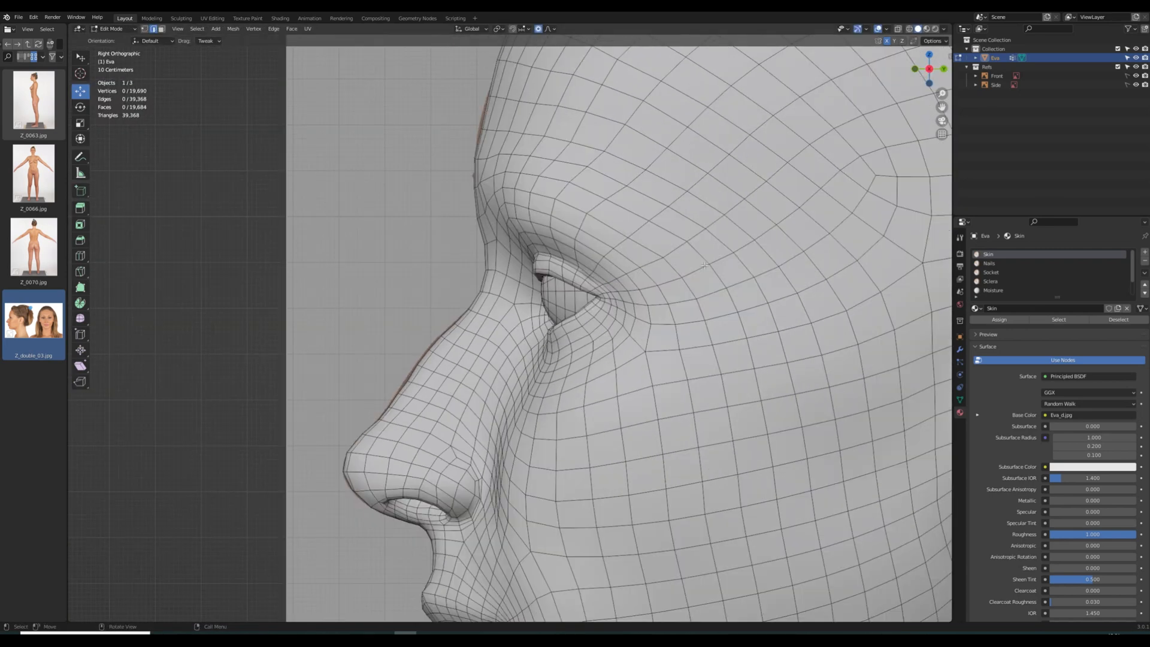
# Check the face unselected in front view and nudge the edge at the outer eye corner slightly sideways
pyautogui.press('Tab')
pyautogui.scroll(-6, 666, 305)
pyautogui.press('KP_1')
pyautogui.scroll(6, 666, 309)
pyautogui.press('Tab')
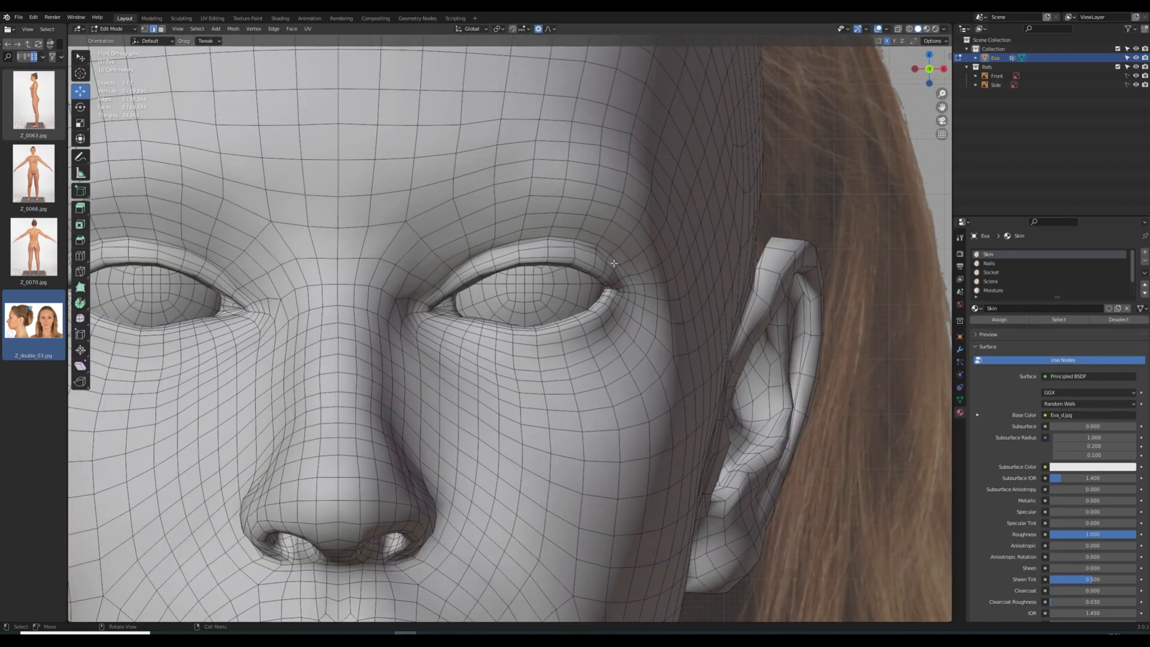
pyautogui.moveTo(622, 279); pyautogui.dragTo(623, 278)
pyautogui.scroll(-5, 560, 324)
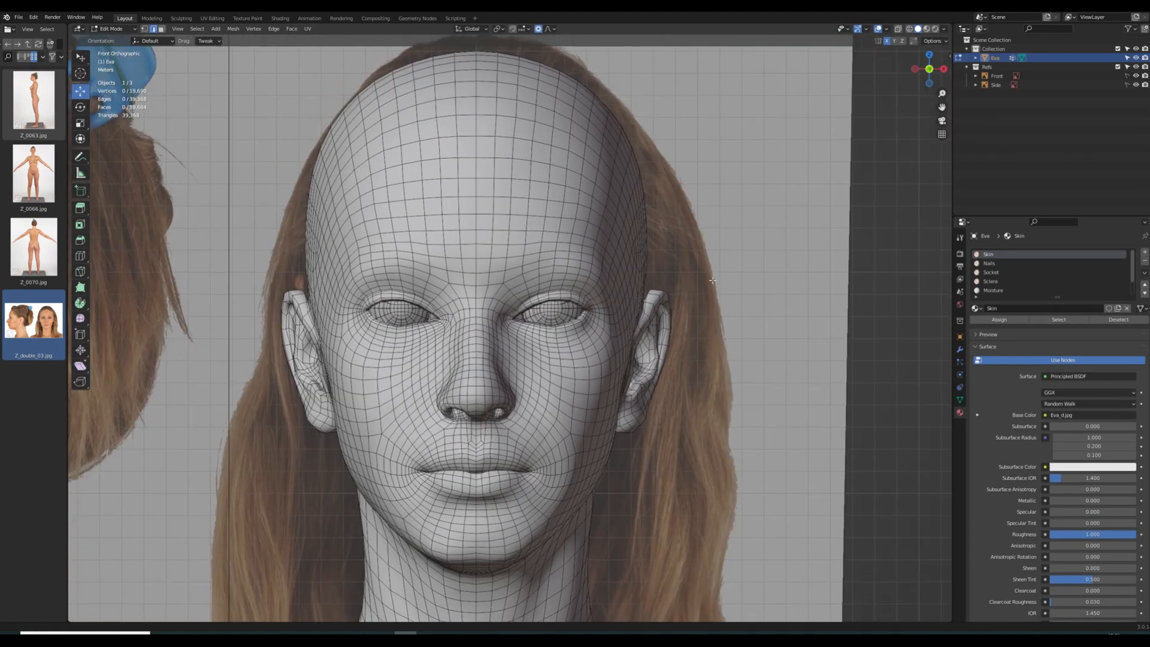
# Raise the lower eyelid edges slightly from the middle of the lid to the outer corner in front view
pyautogui.scroll(7, 533, 321)
pyautogui.moveTo(596, 347); pyautogui.dragTo(596, 345)
pyautogui.moveTo(675, 329); pyautogui.dragTo(678, 321)
pyautogui.moveTo(711, 311); pyautogui.dragTo(712, 306)
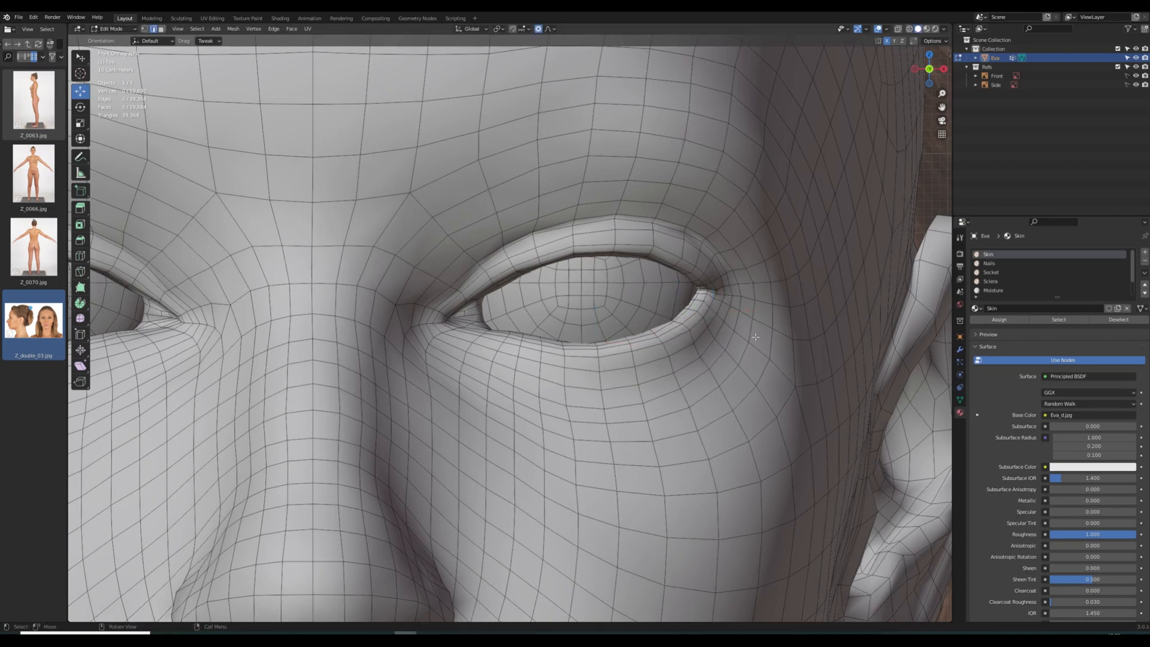
pyautogui.scroll(-6, 728, 316)
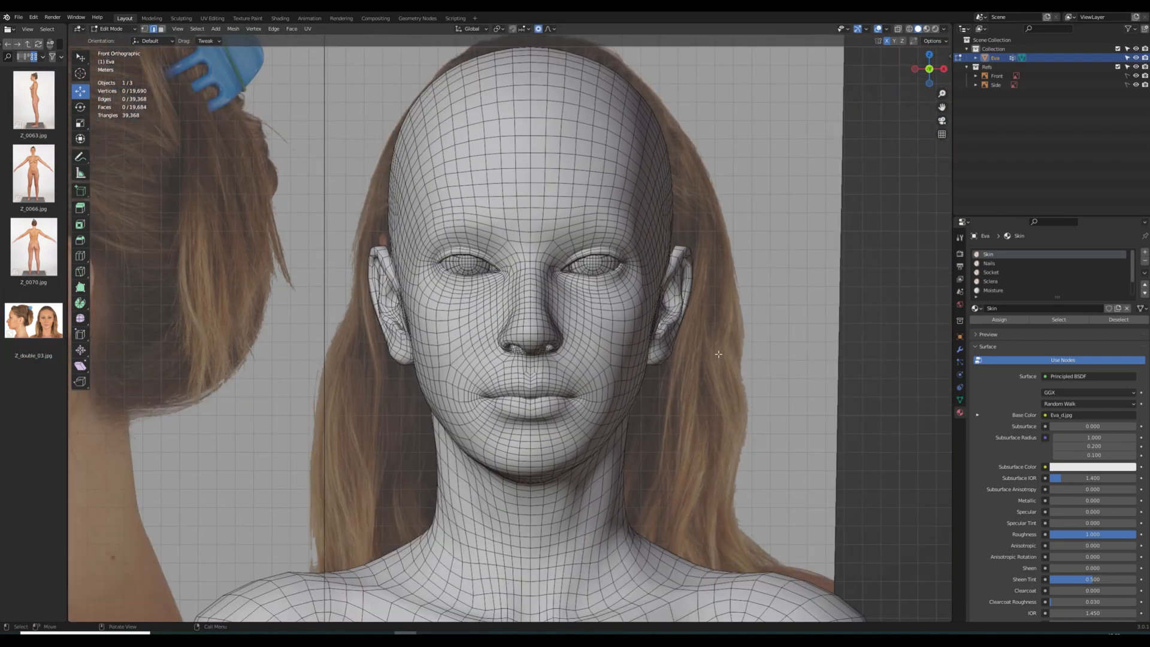
# Shift the front reference photo sideways so the reference face can be compared beside the model's head
pyautogui.scroll(-2, 718, 354)
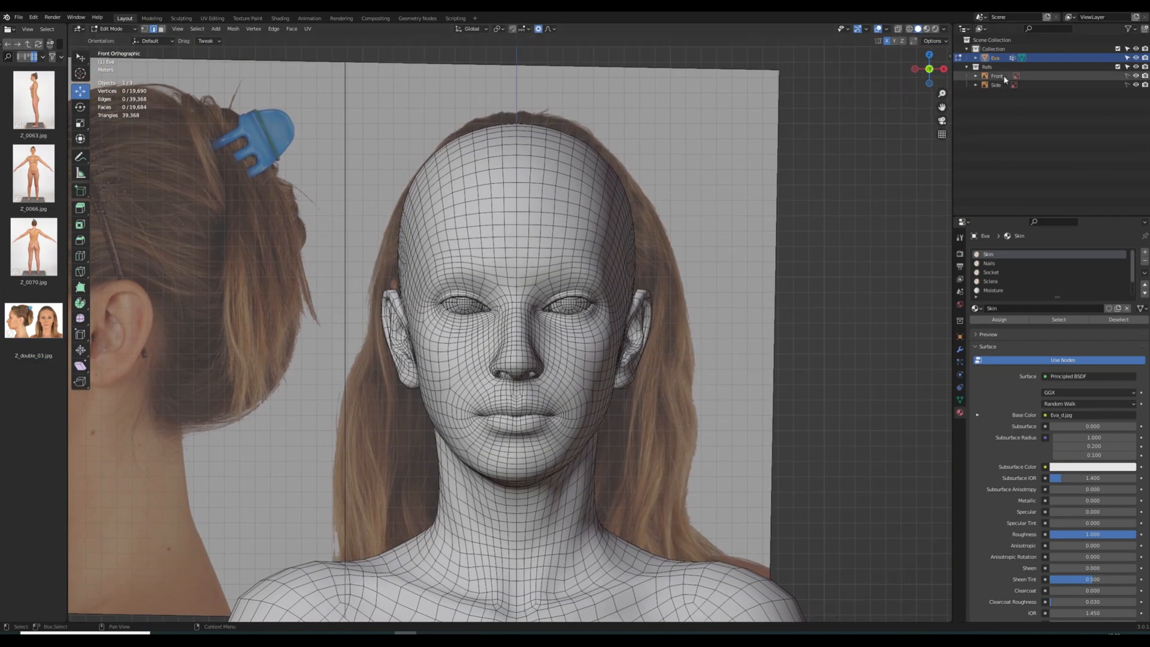
pyautogui.press('Tab')
pyautogui.click(730, 347)
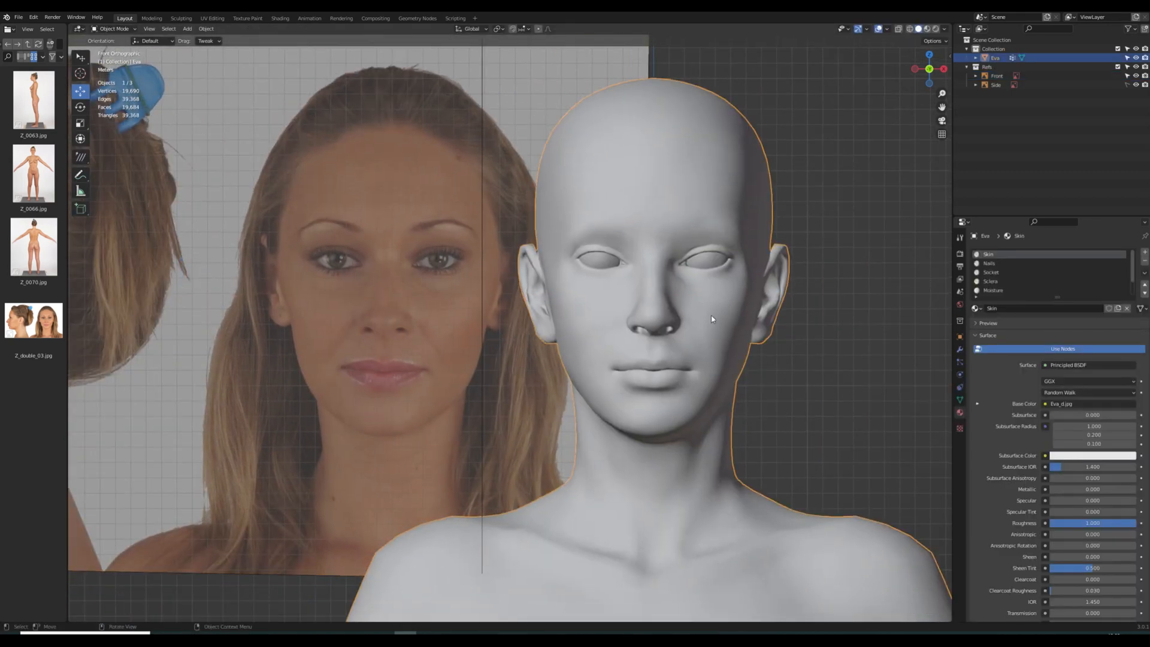
pyautogui.scroll(3, 665, 328)
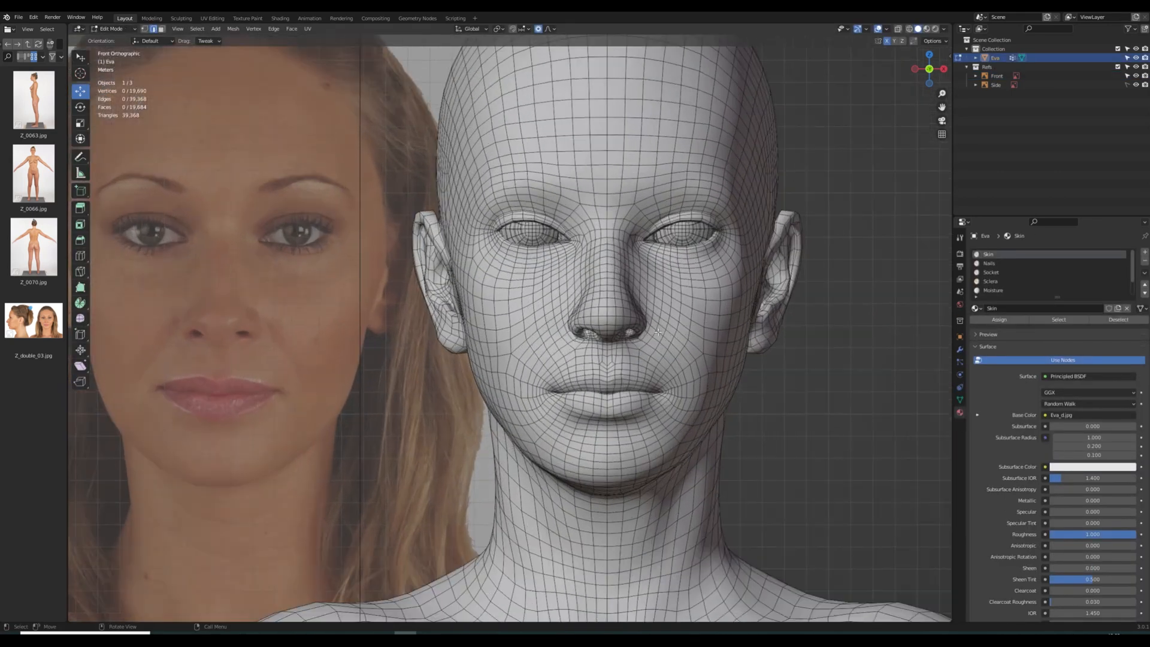
pyautogui.scroll(1, 658, 332)
pyautogui.scroll(2, 727, 357)
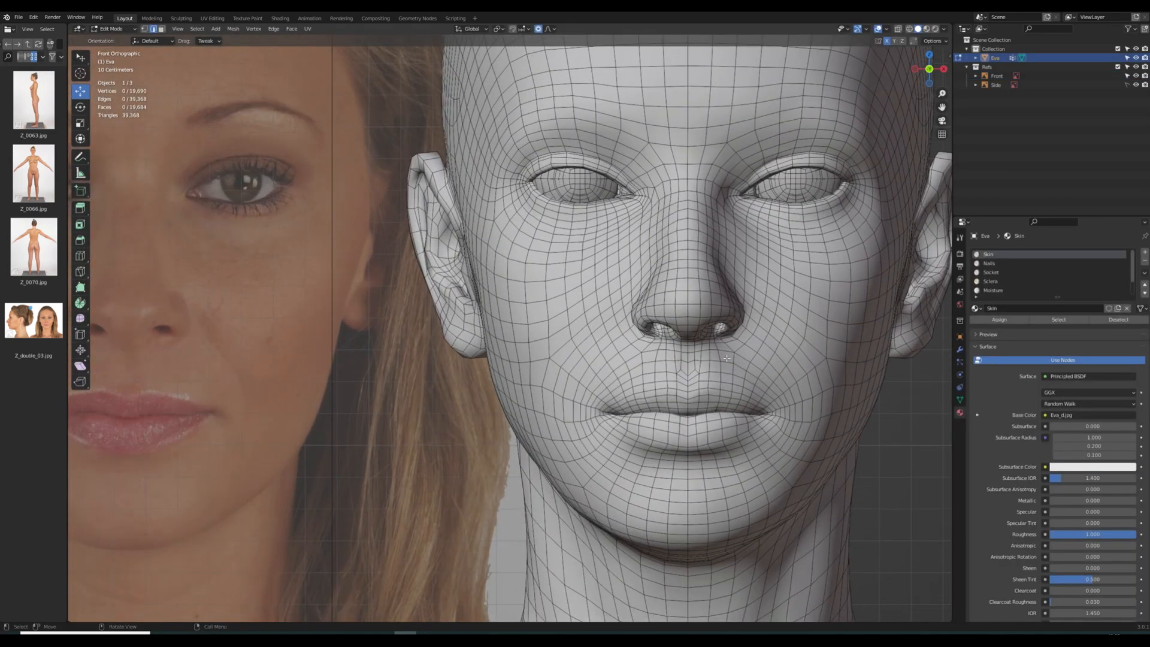
# Rotate the edge above the nostril slightly in front view and adjust its position
pyautogui.click(711, 321)
pyautogui.moveTo(708, 282); pyautogui.dragTo(708, 281)
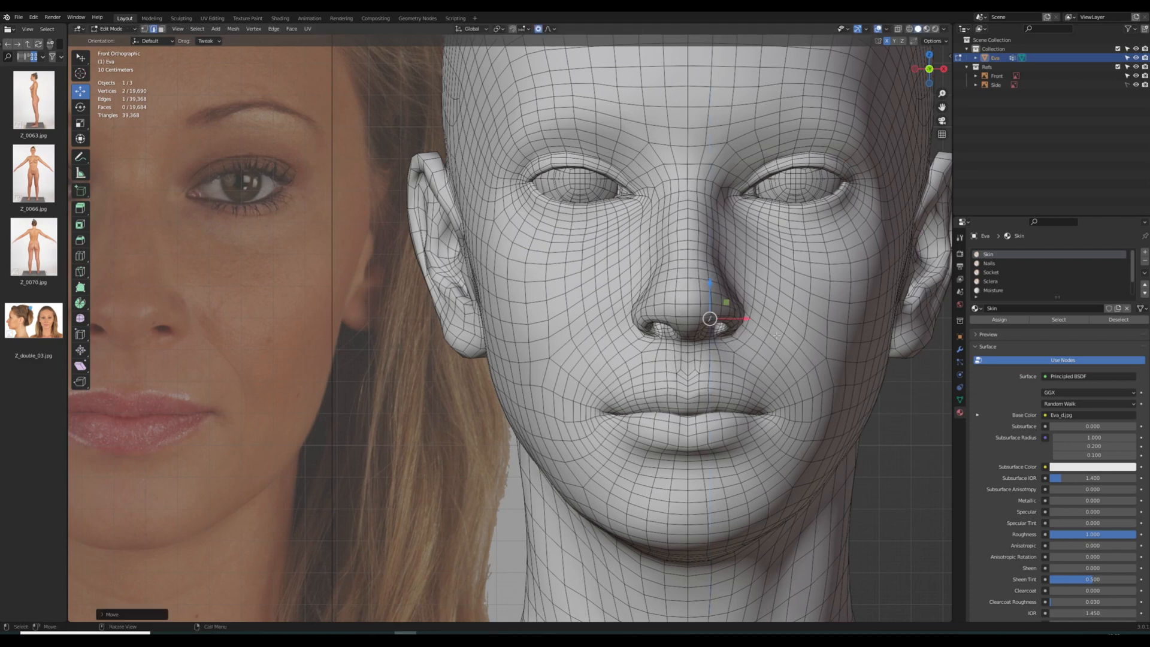
pyautogui.hotkey('ctrl', 'z')
pyautogui.press('r')
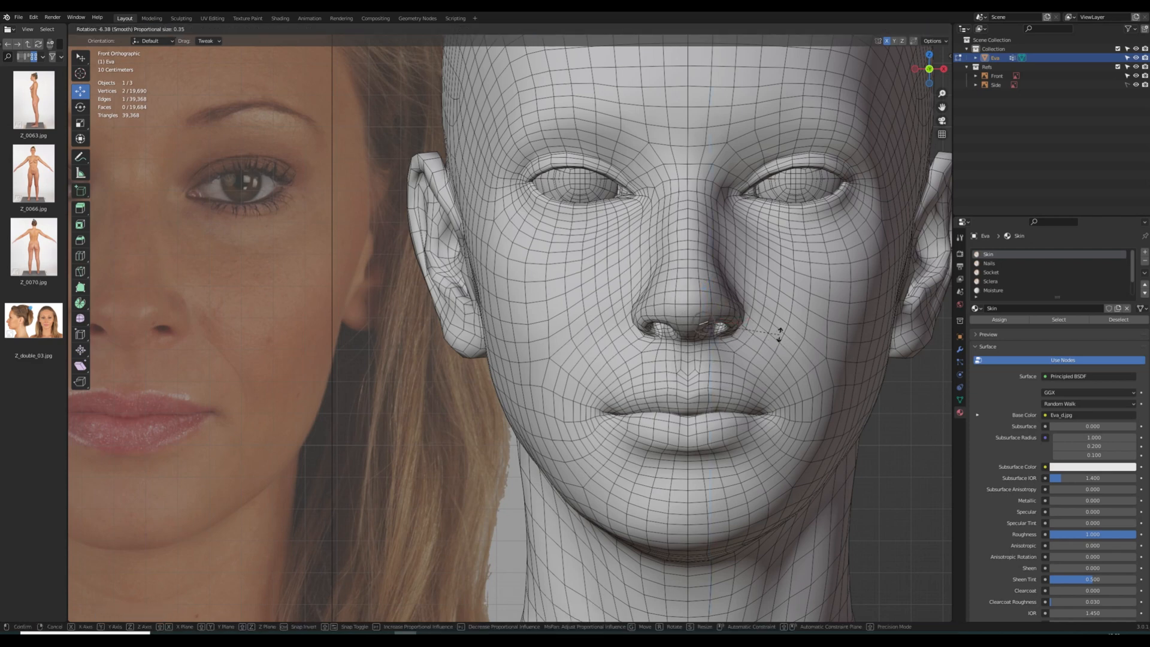
pyautogui.click(780, 333)
pyautogui.moveTo(716, 280); pyautogui.dragTo(692, 295)
# Raise the lip face between the mouth's centre and its corner slightly in front view
pyautogui.press('3')
pyautogui.keyDown('shift'); pyautogui.moveTo(713, 348); pyautogui.dragTo(744, 291, button='middle'); pyautogui.keyUp('shift')
pyautogui.click(759, 353)
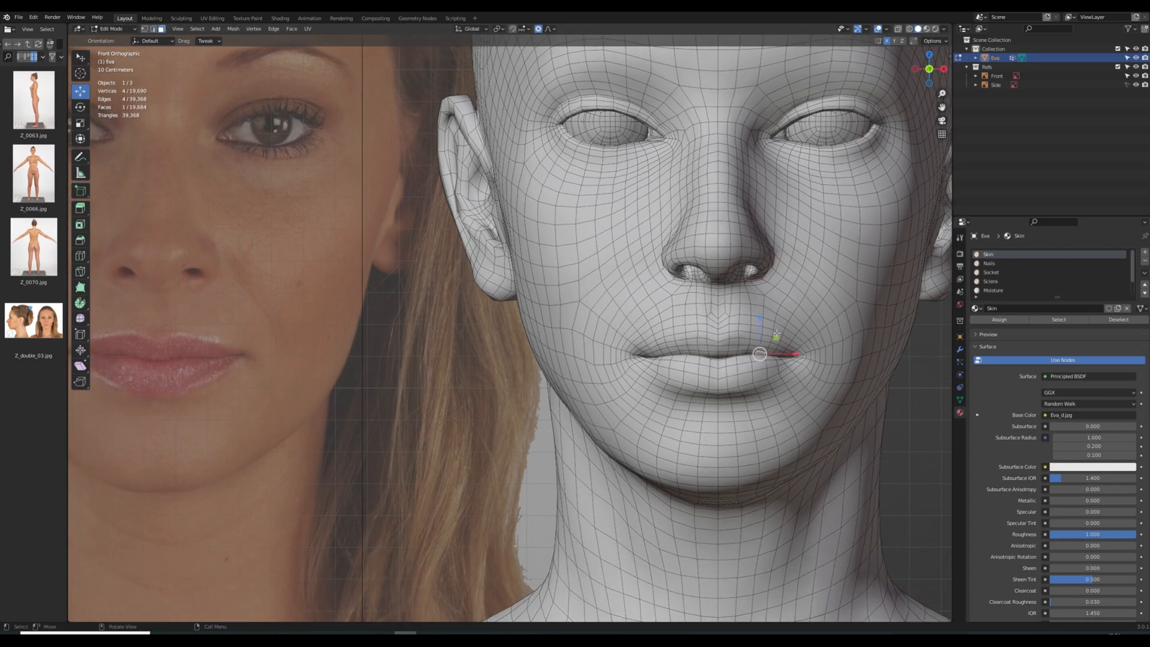
pyautogui.moveTo(760, 318); pyautogui.dragTo(745, 303)
pyautogui.press('2')
pyautogui.scroll(-1, 748, 304)
pyautogui.hotkey('alt', 'a')
# Adjust the edge on the side of the nose to follow the reference nose
pyautogui.scroll(-1, 752, 308)
pyautogui.keyDown('shift'); pyautogui.moveTo(753, 309); pyautogui.dragTo(766, 396, button='middle'); pyautogui.keyUp('shift')
pyautogui.scroll(1, 766, 396)
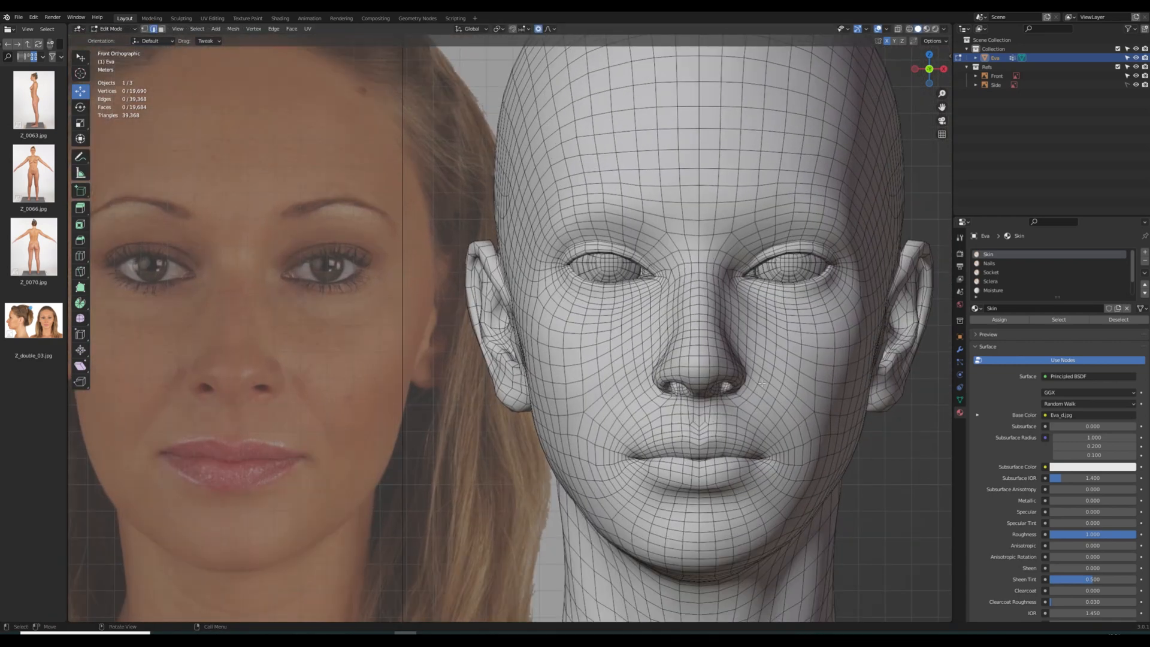
pyautogui.moveTo(767, 348); pyautogui.dragTo(775, 377)
# Narrow the nose just above the nostril wing by moving its vertices inward in front view
pyautogui.scroll(2, 747, 336)
pyautogui.press('1')
pyautogui.click(743, 378)
pyautogui.scroll(-1, 800, 360)
pyautogui.keyDown('shift'); pyautogui.moveTo(806, 356); pyautogui.dragTo(824, 330, button='middle'); pyautogui.keyUp('shift')
pyautogui.moveTo(780, 323); pyautogui.dragTo(772, 312)
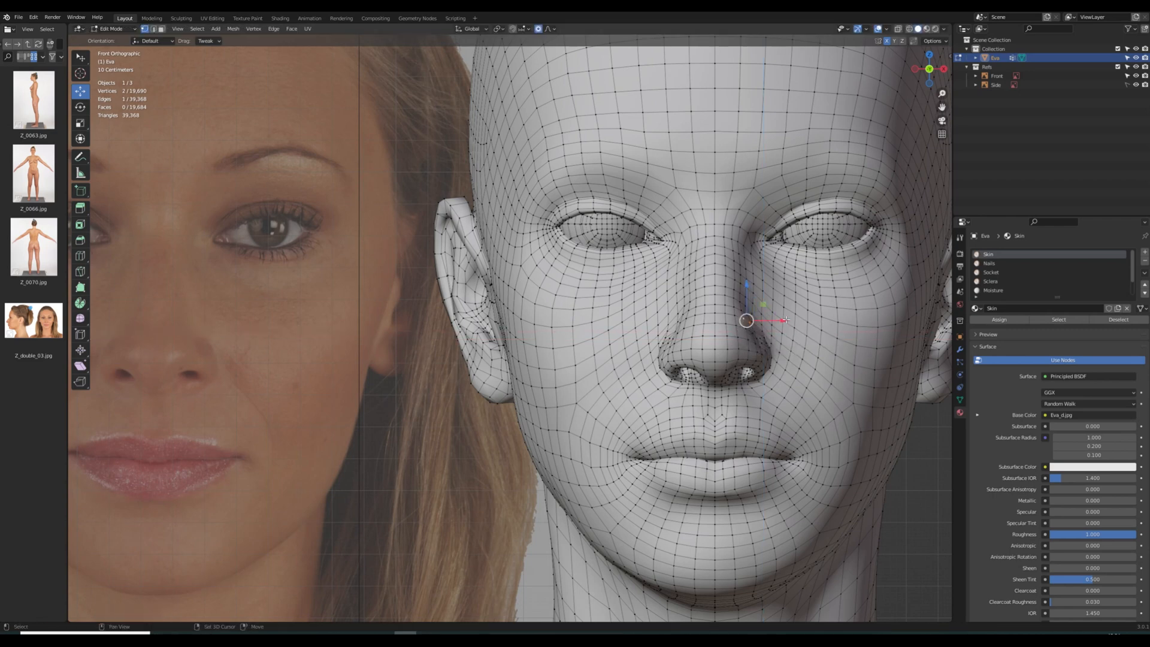
pyautogui.hotkey('alt', 'a')
# Raise the edge on the outer nostril wing slightly in front view
pyautogui.moveTo(786, 321); pyautogui.dragTo(813, 289, button='middle')
pyautogui.press('KP_1')
pyautogui.hotkey('shift', 'r')
pyautogui.press('2')
pyautogui.click(698, 320)
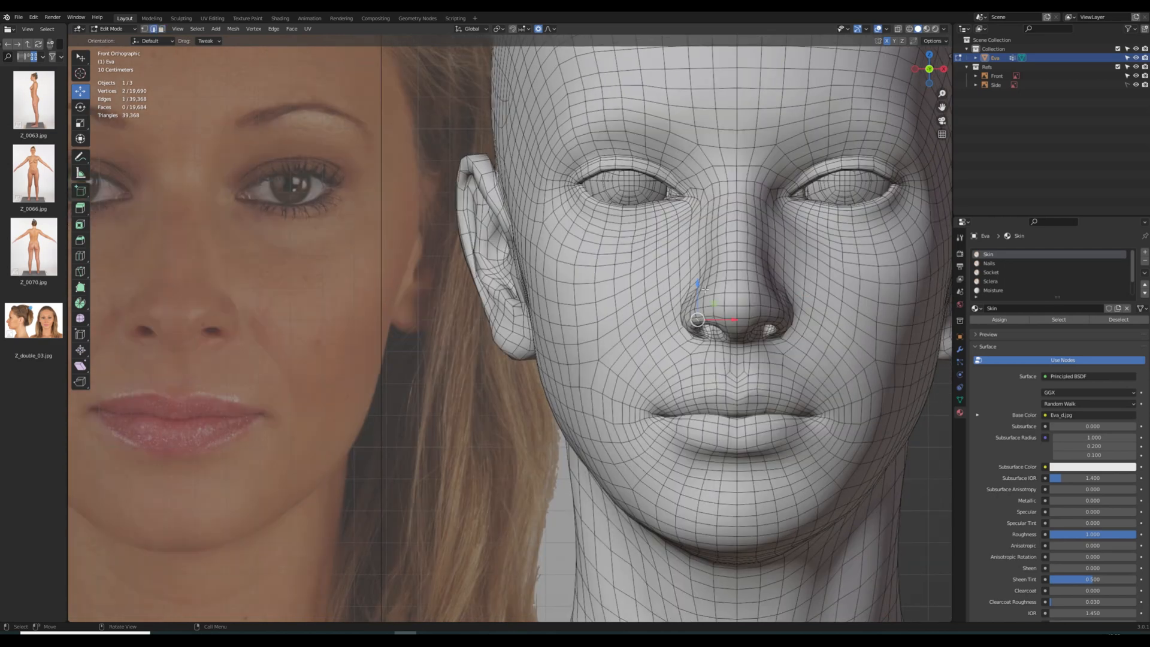
pyautogui.moveTo(697, 286); pyautogui.dragTo(714, 282)
# Shift the edge at the nostril rim slightly sideways and check it from below
pyautogui.click(715, 322)
pyautogui.moveTo(752, 319); pyautogui.dragTo(748, 315)
pyautogui.moveTo(749, 316); pyautogui.dragTo(724, 251, button='middle')
pyautogui.press('KP_1')
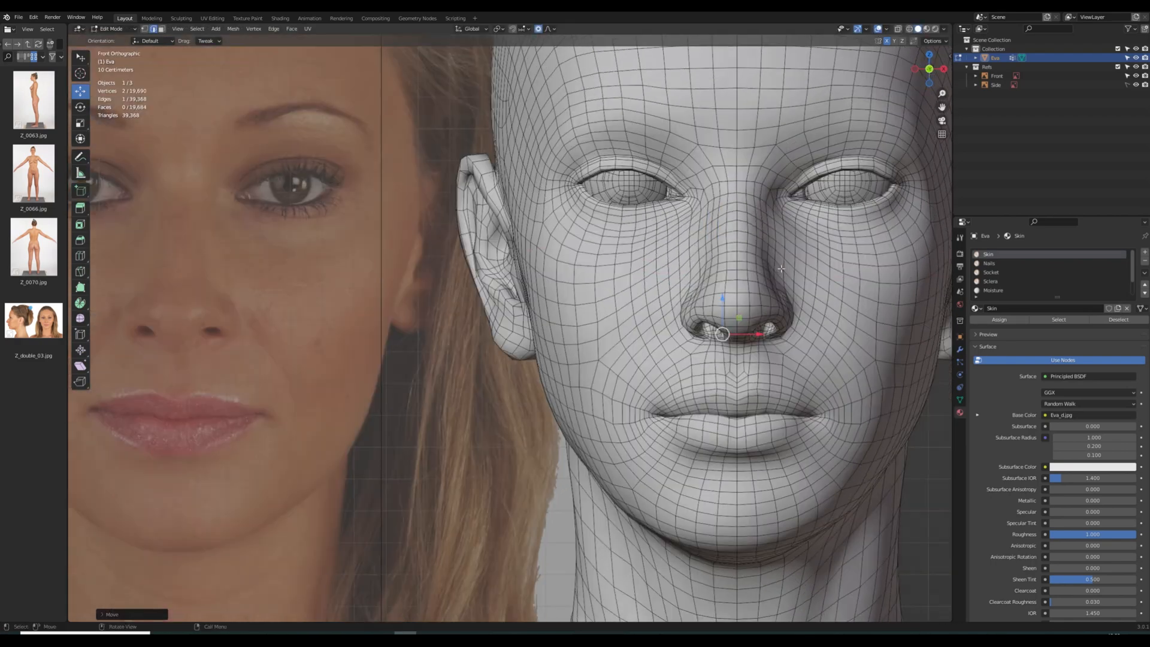
pyautogui.hotkey('alt', 'a')
# Adjust the faces on the upper side of the skull and above the temple to refine the head's front outline
pyautogui.scroll(-3, 773, 278)
pyautogui.keyDown('shift'); pyautogui.moveTo(766, 283); pyautogui.dragTo(805, 317, button='middle'); pyautogui.keyUp('shift')
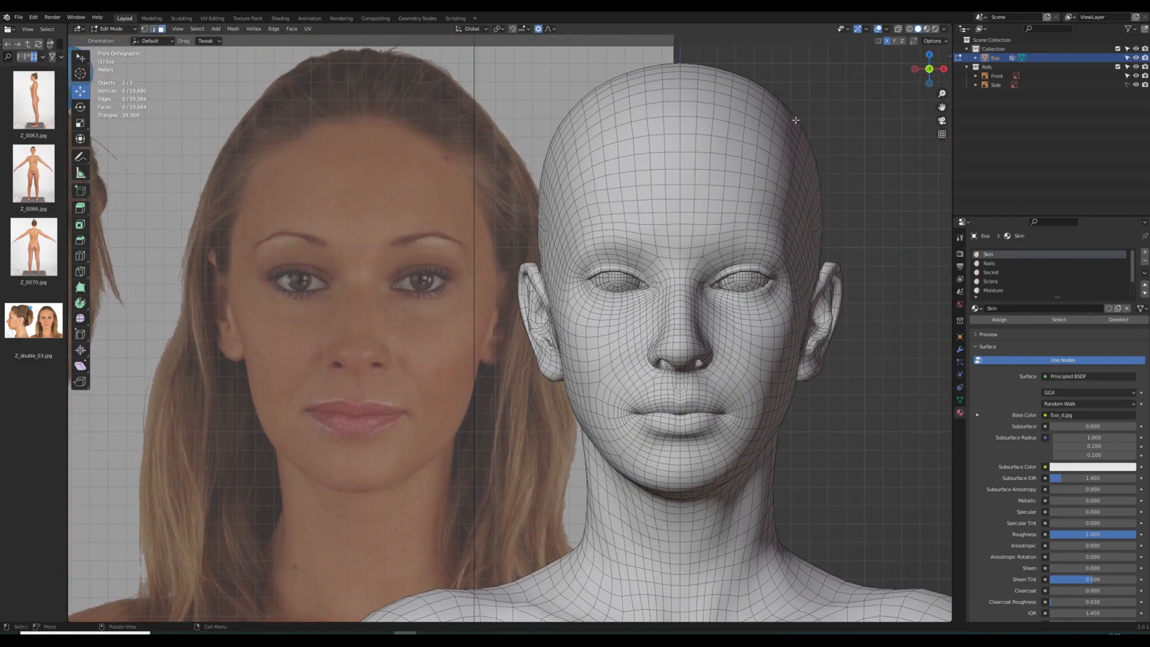
pyautogui.moveTo(833, 120); pyautogui.dragTo(830, 121)
pyautogui.keyDown('shift'); pyautogui.moveTo(832, 233); pyautogui.dragTo(779, 268, button='middle'); pyautogui.keyUp('shift')
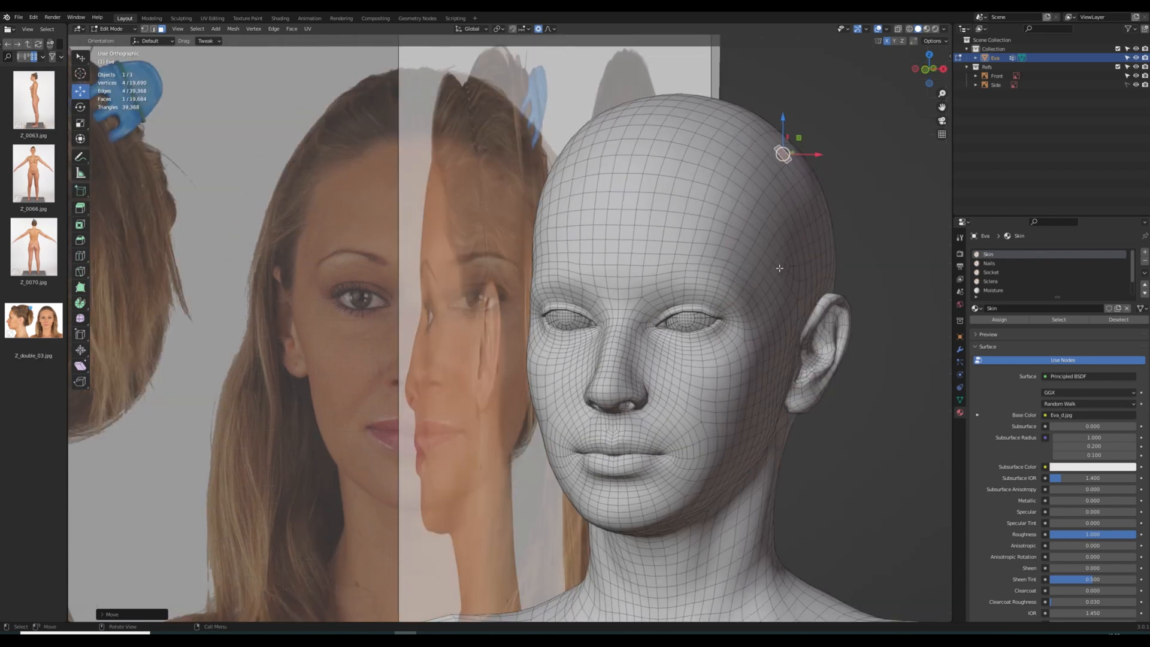
pyautogui.keyDown('ctrl'); pyautogui.click(802, 218); pyautogui.keyUp('ctrl')
pyautogui.press('KP_1')
pyautogui.moveTo(818, 240); pyautogui.dragTo(831, 251)
pyautogui.scroll(-4, 817, 240)
pyautogui.scroll(-2, 830, 251)
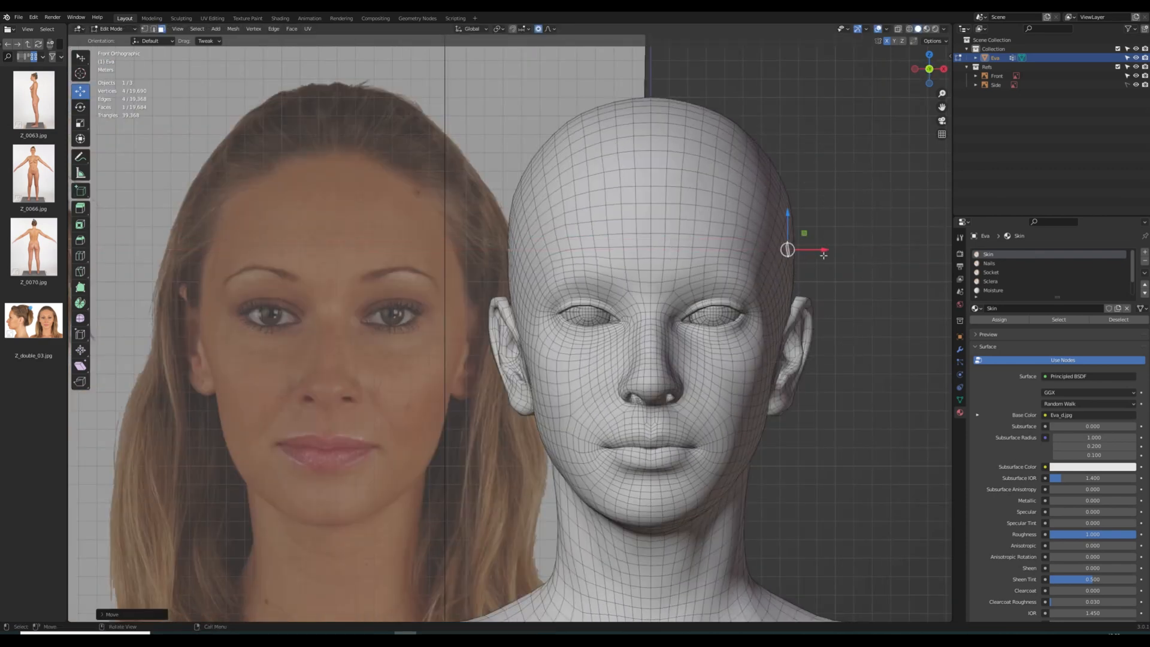
# Adjust the width of the head at the temple and in front of the ear with small sideways moves
pyautogui.moveTo(846, 311); pyautogui.dragTo(785, 314, button='middle')
pyautogui.press('KP_1')
pyautogui.moveTo(818, 343); pyautogui.dragTo(820, 343)
pyautogui.scroll(1, 820, 344)
pyautogui.moveTo(800, 269); pyautogui.dragTo(798, 269)
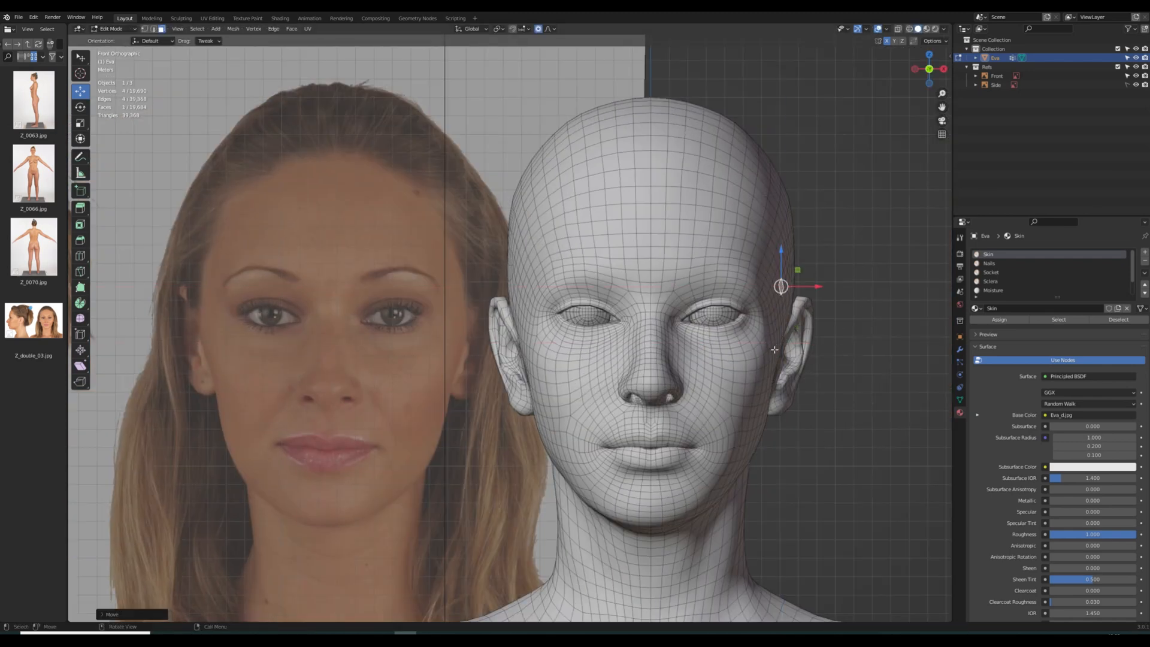
pyautogui.moveTo(809, 352); pyautogui.dragTo(810, 352)
pyautogui.click(845, 347)
pyautogui.scroll(-1, 796, 339)
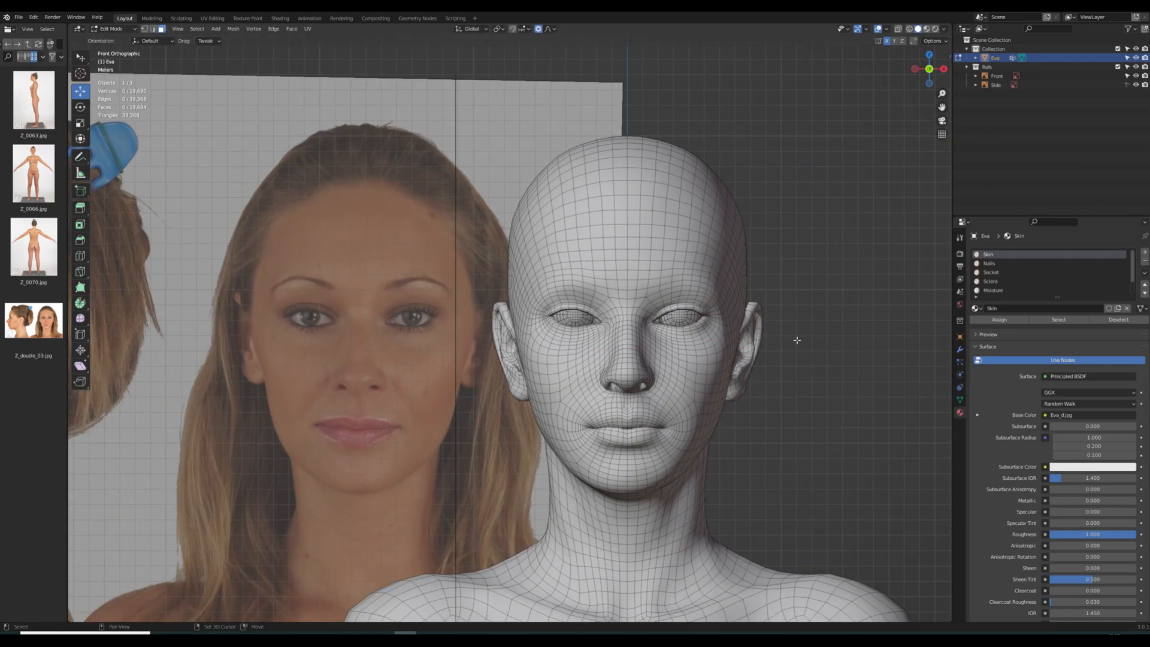
# Fine-tune the eyelid edges from an oblique view and check the smooth-shaded face from the front
pyautogui.keyDown('shift'); pyautogui.moveTo(796, 339); pyautogui.dragTo(804, 289, button='middle'); pyautogui.keyUp('shift')
pyautogui.scroll(2, 804, 289)
pyautogui.moveTo(693, 286)
pyautogui.mouseDown(button='middle')
pyautogui.moveTo(562, 286)
pyautogui.moveTo(694, 288)
pyautogui.mouseUp(button='middle')
pyautogui.keyDown('shift'); pyautogui.moveTo(755, 240); pyautogui.dragTo(715, 301, button='middle'); pyautogui.keyUp('shift')
pyautogui.scroll(2, 715, 301)
pyautogui.press('2')
pyautogui.click(715, 302)
pyautogui.keyDown('ctrl'); pyautogui.click(716, 352); pyautogui.keyUp('ctrl')
pyautogui.moveTo(716, 352); pyautogui.dragTo(649, 355, button='middle')
pyautogui.scroll(20, 522, 325)
pyautogui.moveTo(522, 327); pyautogui.dragTo(523, 328)
pyautogui.moveTo(538, 363); pyautogui.dragTo(624, 339, button='middle')
pyautogui.scroll(-1, 719, 362)
pyautogui.press('Tab')
pyautogui.press('Tab')
pyautogui.scroll(-3, 745, 359)
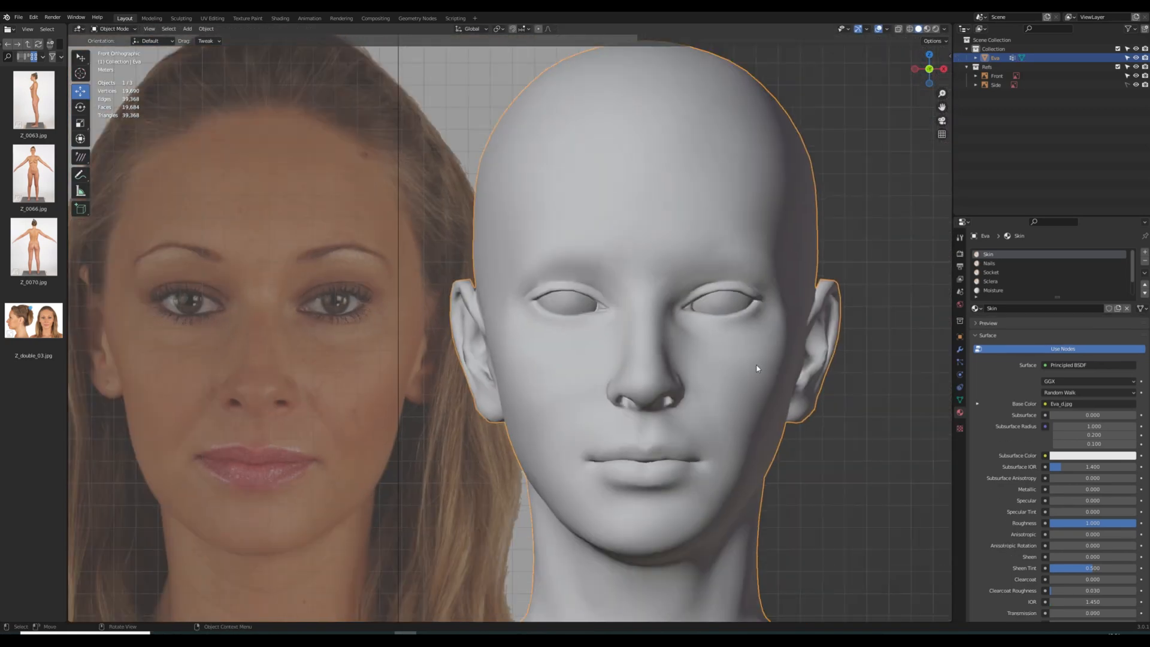
pyautogui.scroll(5, 636, 377)
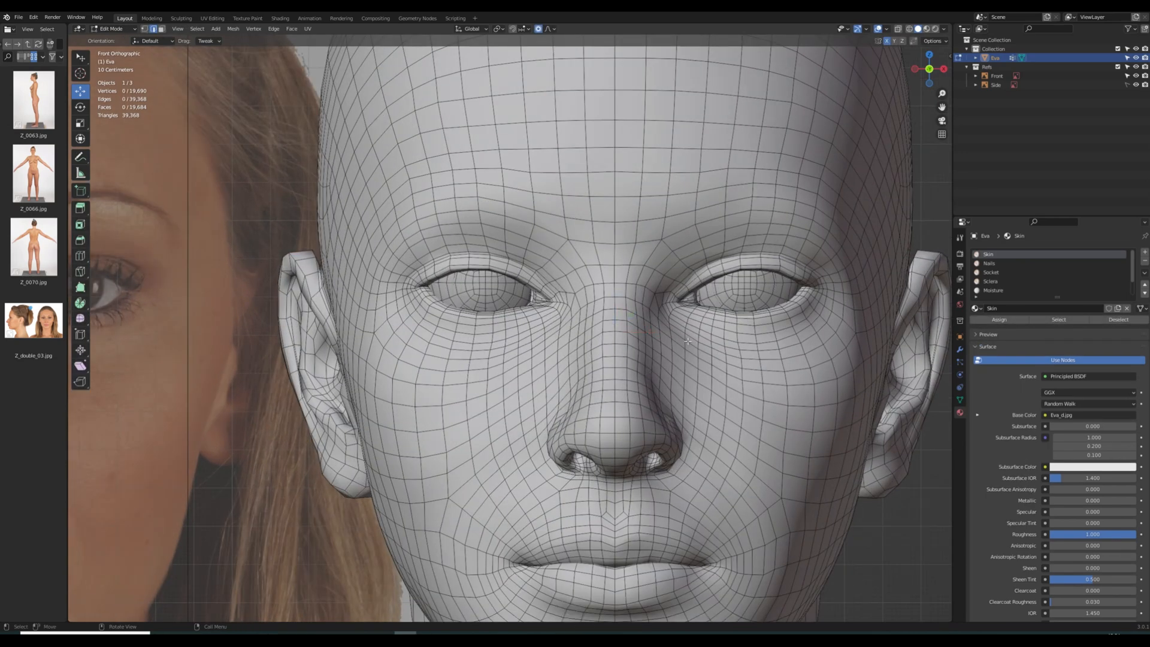
pyautogui.press('l')
pyautogui.press('3')
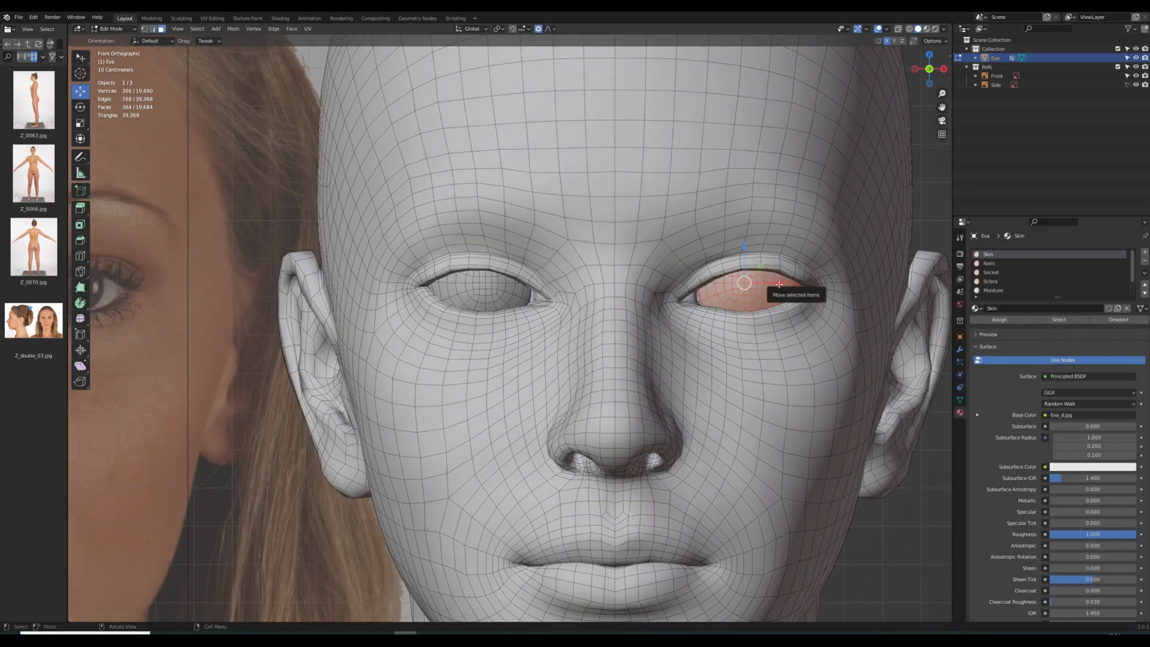
pyautogui.moveTo(779, 284); pyautogui.dragTo(780, 284)
pyautogui.hotkey('ctrl', 'z')
pyautogui.press('Escape')
pyautogui.press('g')
pyautogui.press('x')
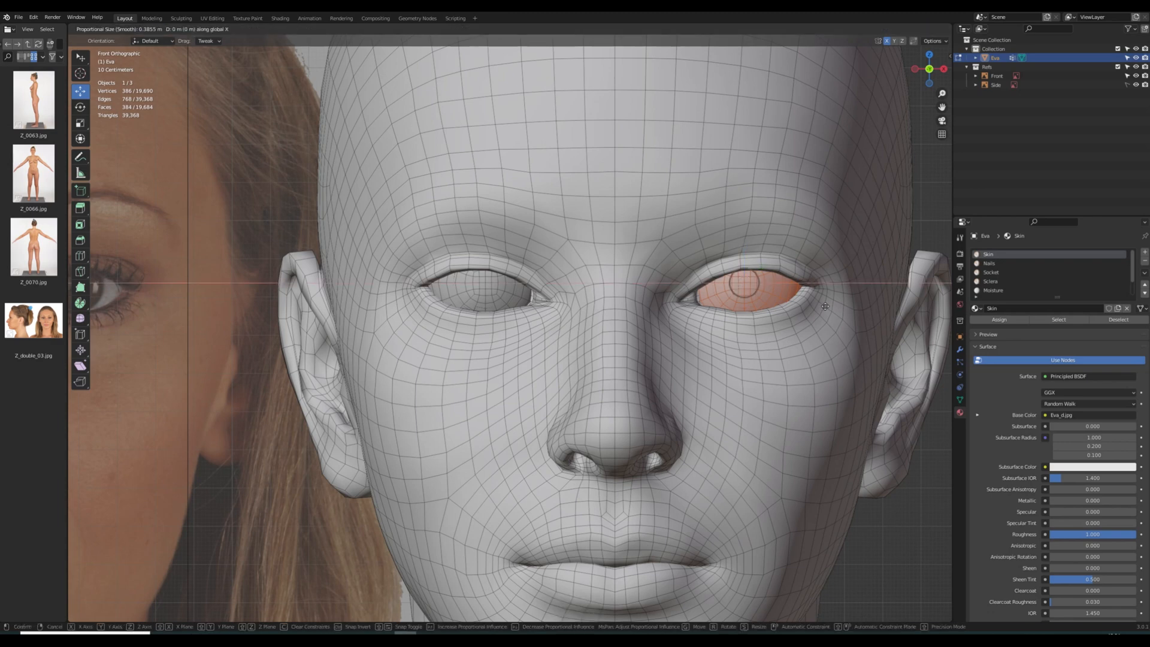
pyautogui.press('Escape')
pyautogui.press('g')
pyautogui.press('x')
pyautogui.press('Escape')
pyautogui.hotkey('alt', 'a')
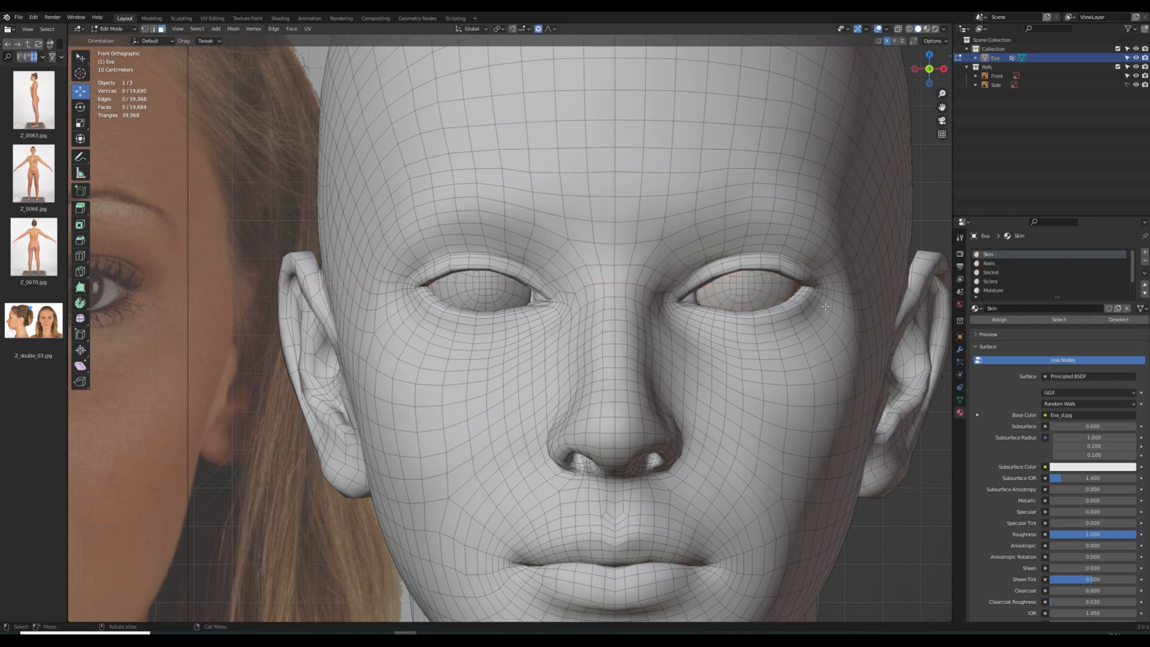
# Move the eyeball 0.01 m along the X axis
pyautogui.write('lgx.01')
pyautogui.press('Return')
pyautogui.hotkey('alt', 'a')
# Return to Object Mode and hide the reference image collection to view the head alone
pyautogui.scroll(-4, 677, 308)
pyautogui.press('Tab')
pyautogui.click(1137, 67)
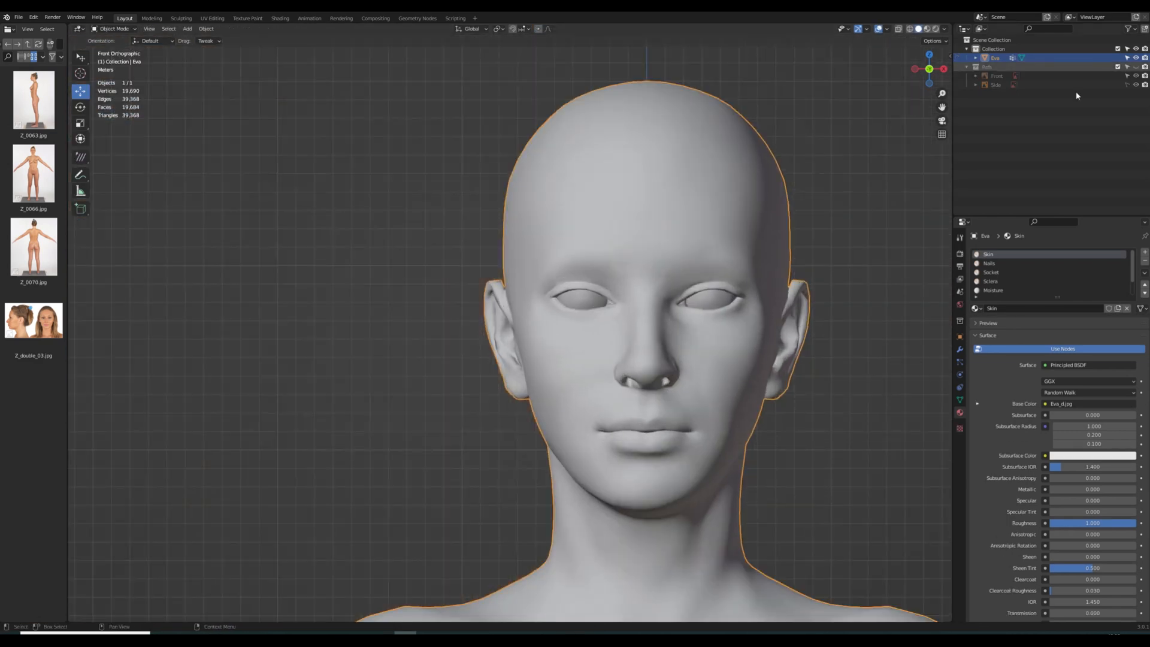
pyautogui.moveTo(786, 256)
pyautogui.mouseDown(button='middle')
pyautogui.moveTo(819, 259)
pyautogui.moveTo(793, 246)
pyautogui.moveTo(708, 261)
pyautogui.mouseUp(button='middle')
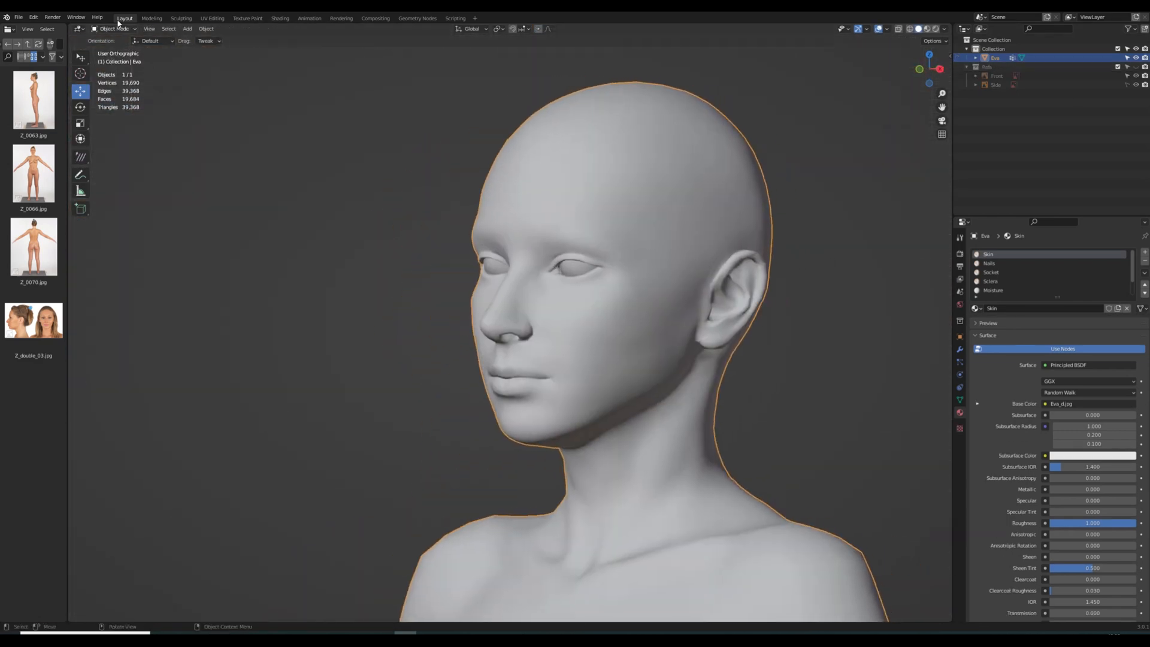
# Switch the head to Sculpt Mode and refine the face shape with the Grab brush
pyautogui.click(120, 28)
pyautogui.click(116, 59)
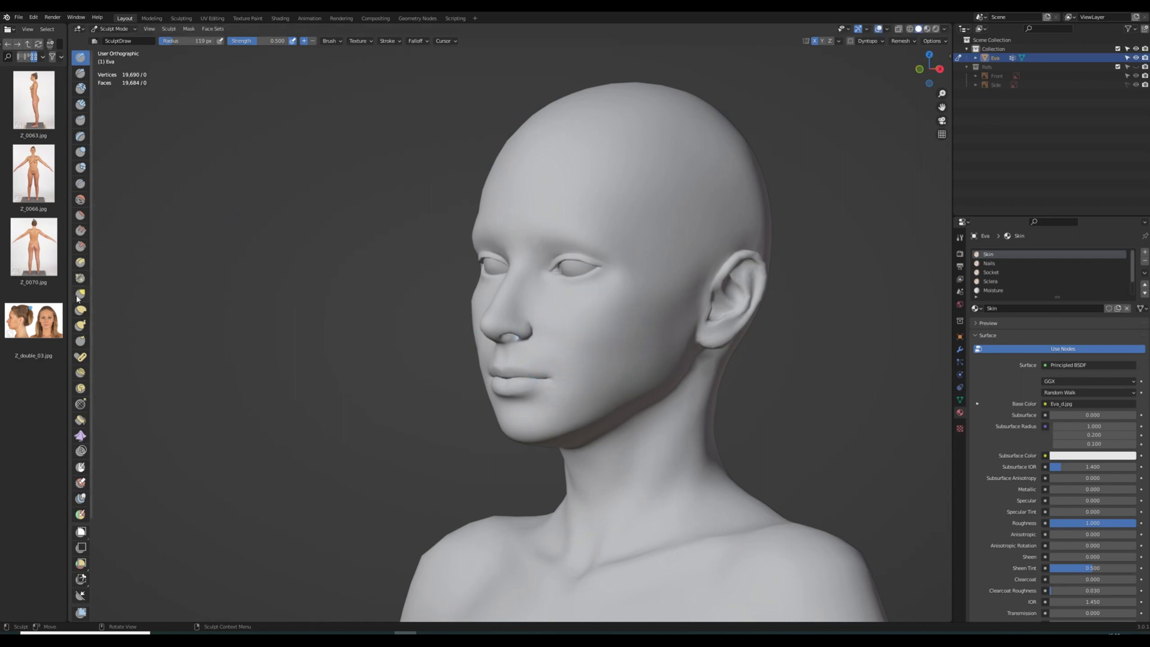
pyautogui.press('g')
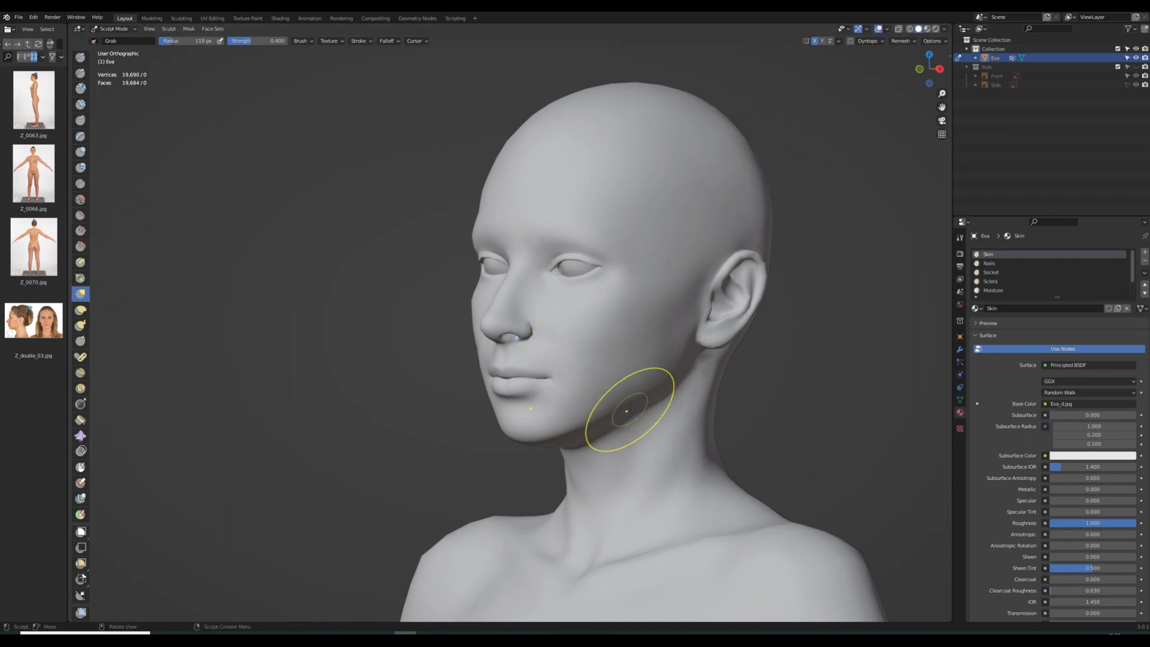
pyautogui.moveTo(629, 411)
pyautogui.mouseDown(button='middle')
pyautogui.moveTo(705, 372)
pyautogui.moveTo(307, 193)
pyautogui.mouseUp(button='middle')
# Work over the face and the side of the skull with the Draw brush, enlarging its radius to 120 px
pyautogui.press('x')
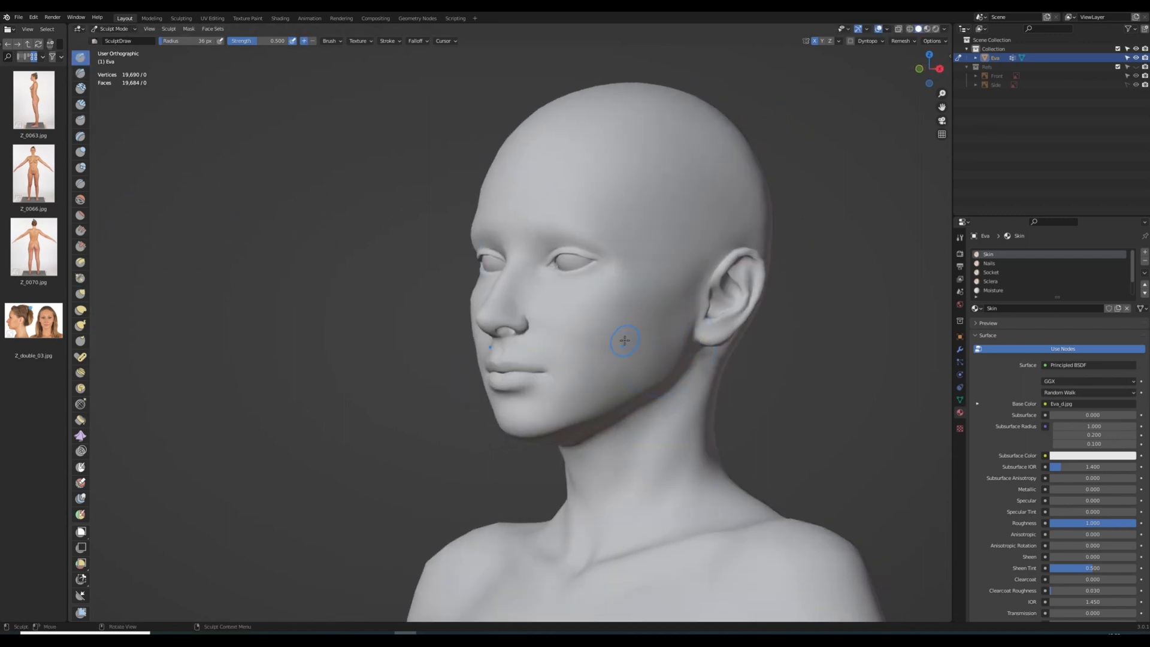
pyautogui.moveTo(643, 308); pyautogui.dragTo(509, 315, button='middle')
pyautogui.moveTo(659, 370)
pyautogui.mouseDown(button='middle')
pyautogui.moveTo(616, 379)
pyautogui.moveTo(654, 372)
pyautogui.mouseUp(button='middle')
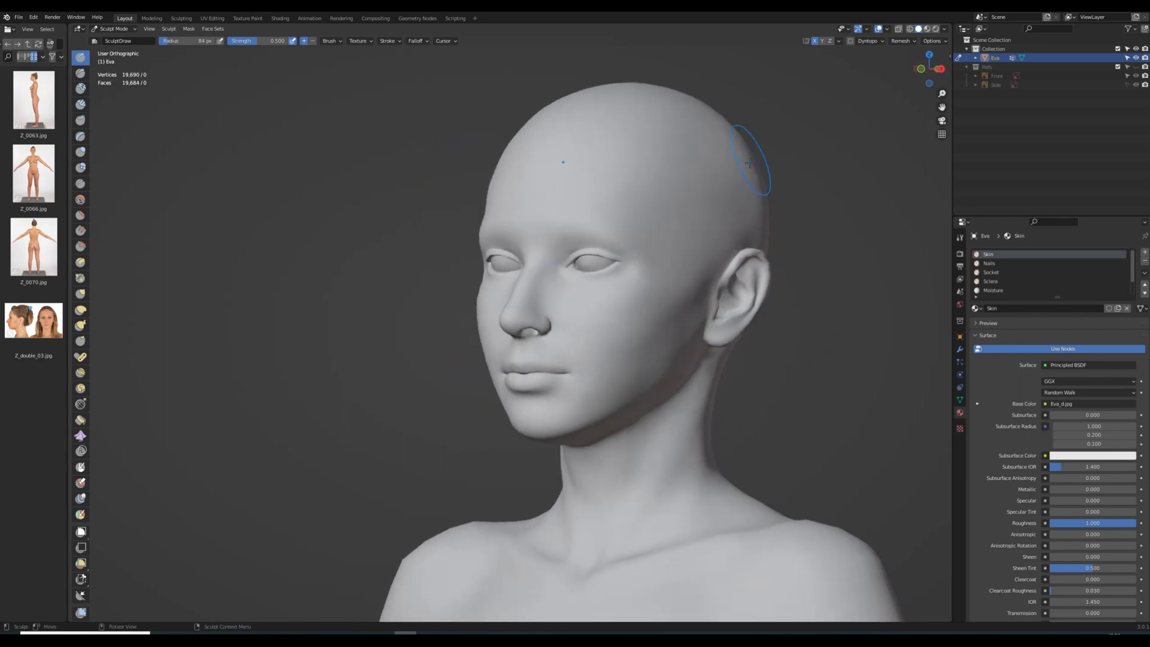
pyautogui.press('f')
pyautogui.click(767, 164)
pyautogui.moveTo(760, 174)
pyautogui.mouseDown(button='middle')
pyautogui.moveTo(742, 180)
pyautogui.moveTo(727, 309)
pyautogui.mouseUp(button='middle')
# Shape the back of the head with the Grab brush
pyautogui.click(80, 293)
pyautogui.moveTo(694, 269); pyautogui.dragTo(326, 282, button='middle')
pyautogui.moveTo(434, 261)
pyautogui.mouseDown(button='middle')
pyautogui.moveTo(694, 251)
pyautogui.moveTo(649, 206)
pyautogui.moveTo(680, 217)
pyautogui.moveTo(663, 209)
pyautogui.moveTo(687, 275)
pyautogui.moveTo(659, 255)
pyautogui.moveTo(492, 333)
pyautogui.mouseUp(button='middle')
# Round out the back and upper sides of the skull with the Draw brush and return to Object Mode
pyautogui.press('x')
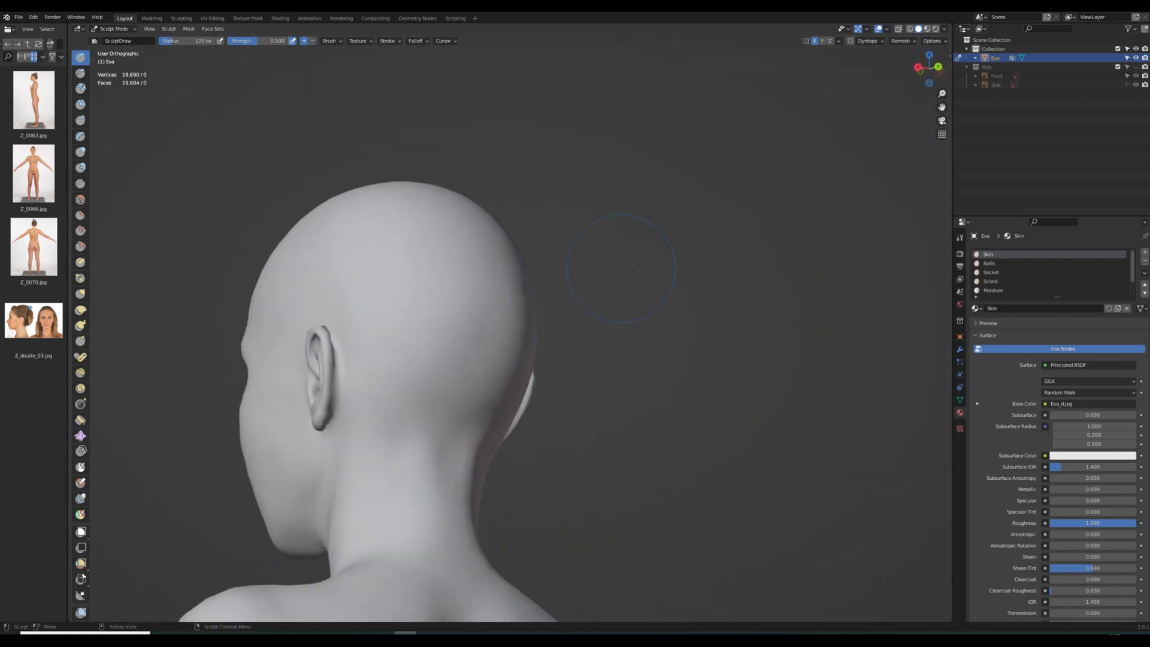
pyautogui.moveTo(632, 270)
pyautogui.mouseDown(button='middle')
pyautogui.moveTo(688, 229)
pyautogui.moveTo(463, 186)
pyautogui.mouseUp(button='middle')
pyautogui.moveTo(692, 236); pyautogui.dragTo(439, 189, button='middle')
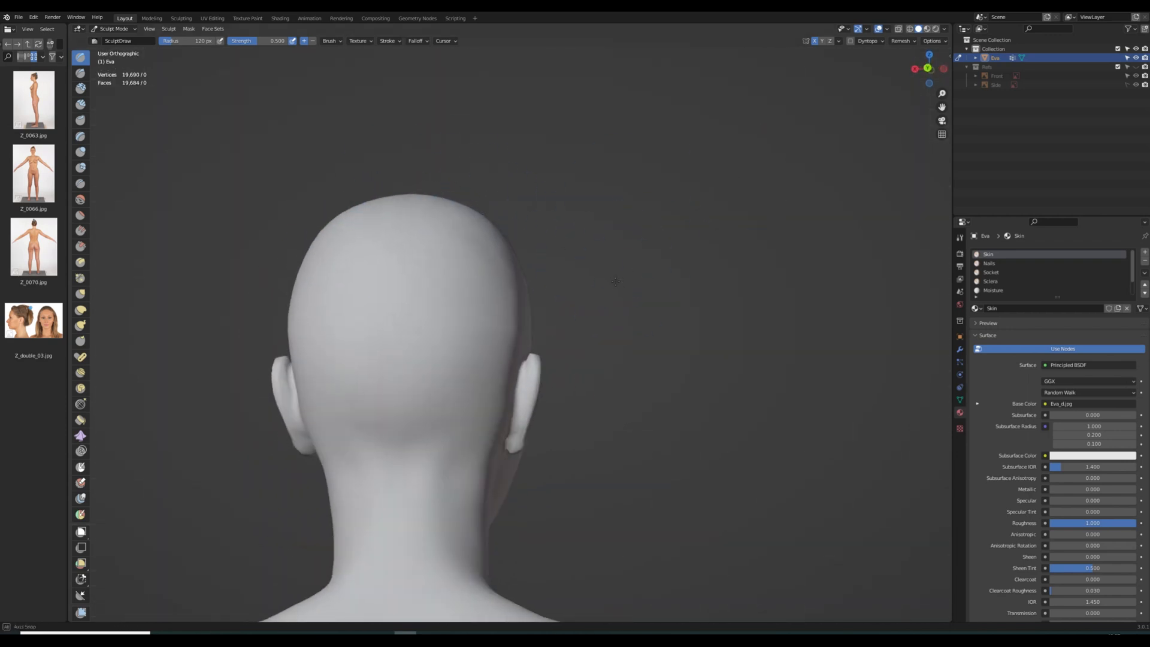
pyautogui.moveTo(462, 232); pyautogui.dragTo(625, 226, button='middle')
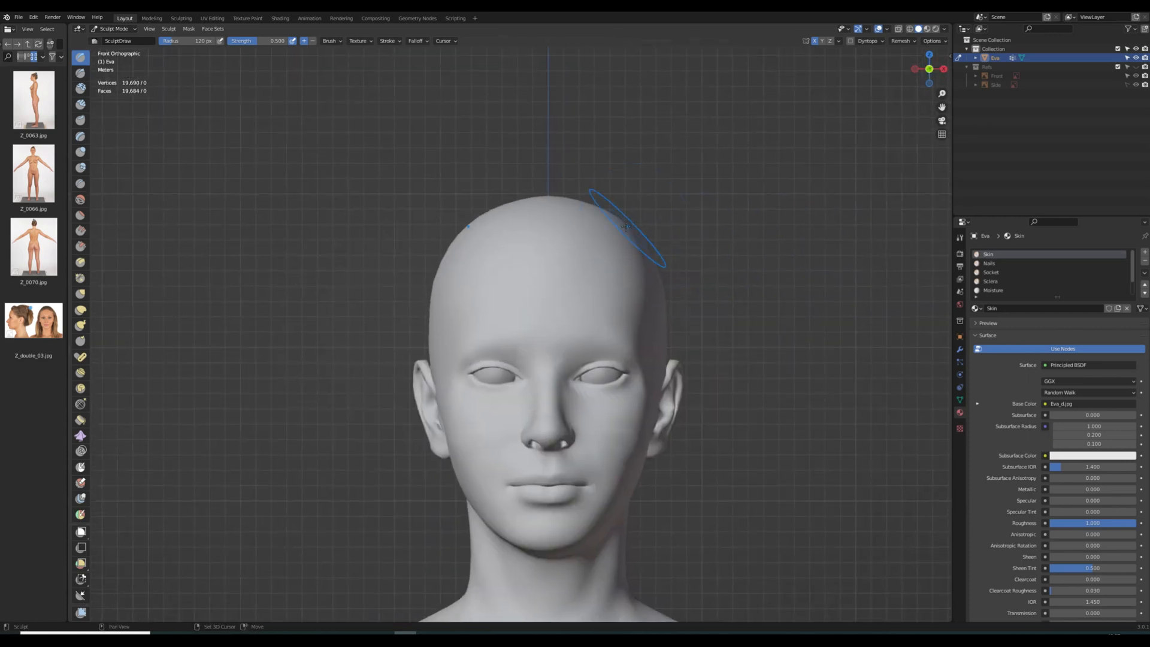
pyautogui.moveTo(780, 286); pyautogui.dragTo(438, 201, button='middle')
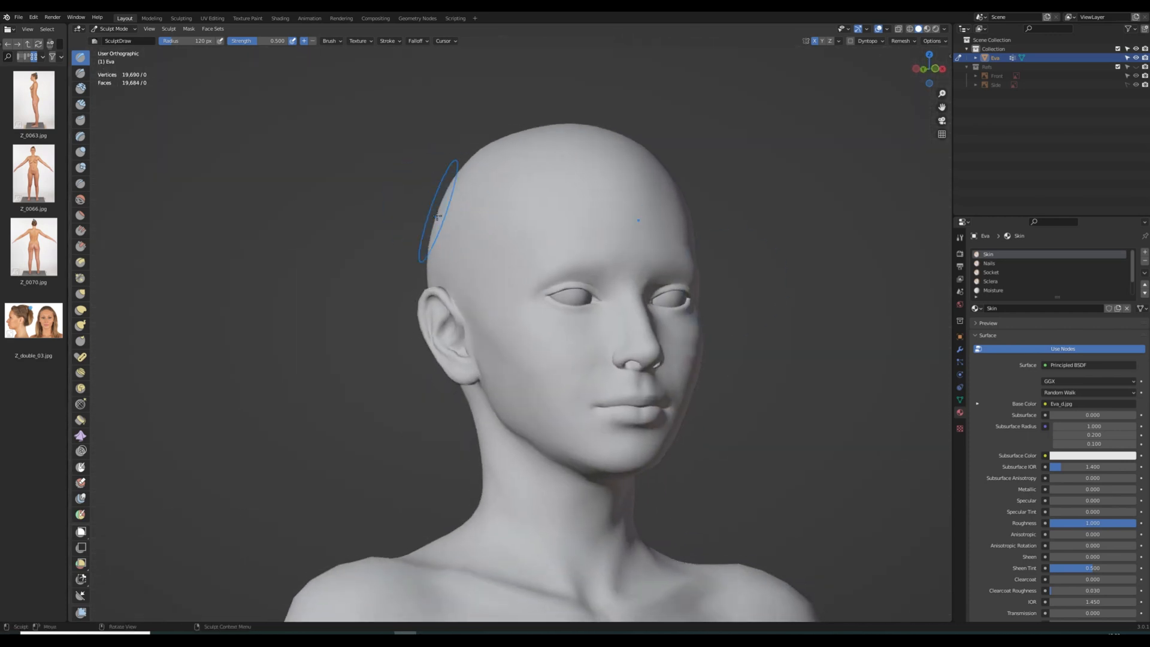
pyautogui.moveTo(484, 147)
pyautogui.mouseDown(button='middle')
pyautogui.moveTo(588, 275)
pyautogui.moveTo(578, 168)
pyautogui.moveTo(473, 191)
pyautogui.moveTo(713, 277)
pyautogui.moveTo(797, 224)
pyautogui.mouseUp(button='middle')
pyautogui.hotkey('ctrl', 'Tab')
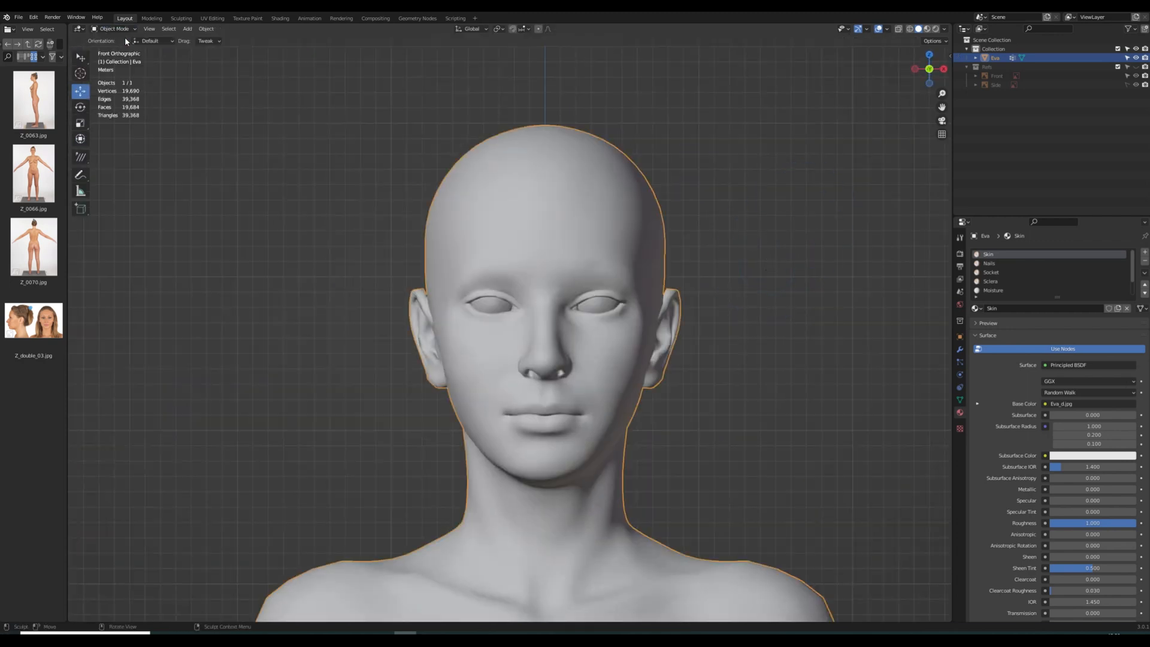